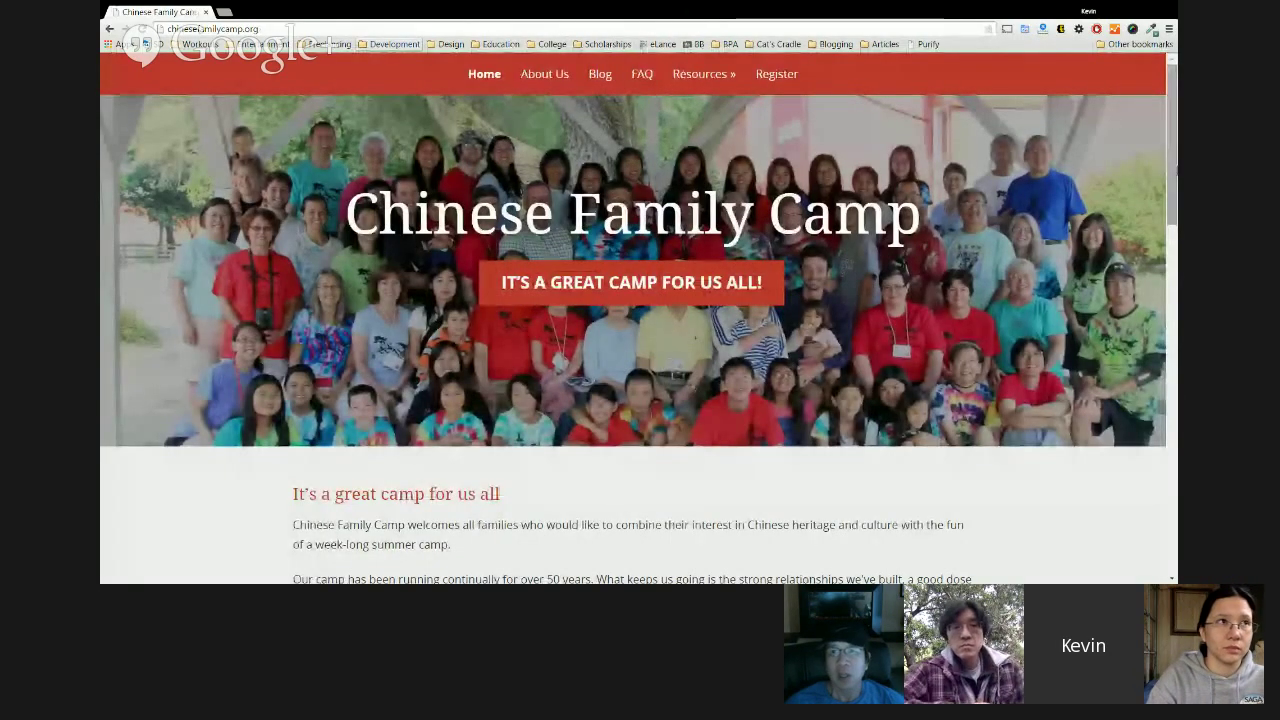
# Scroll through the About Us page and the Blog page's posts.
pyautogui.scroll(-4, 639, 320)
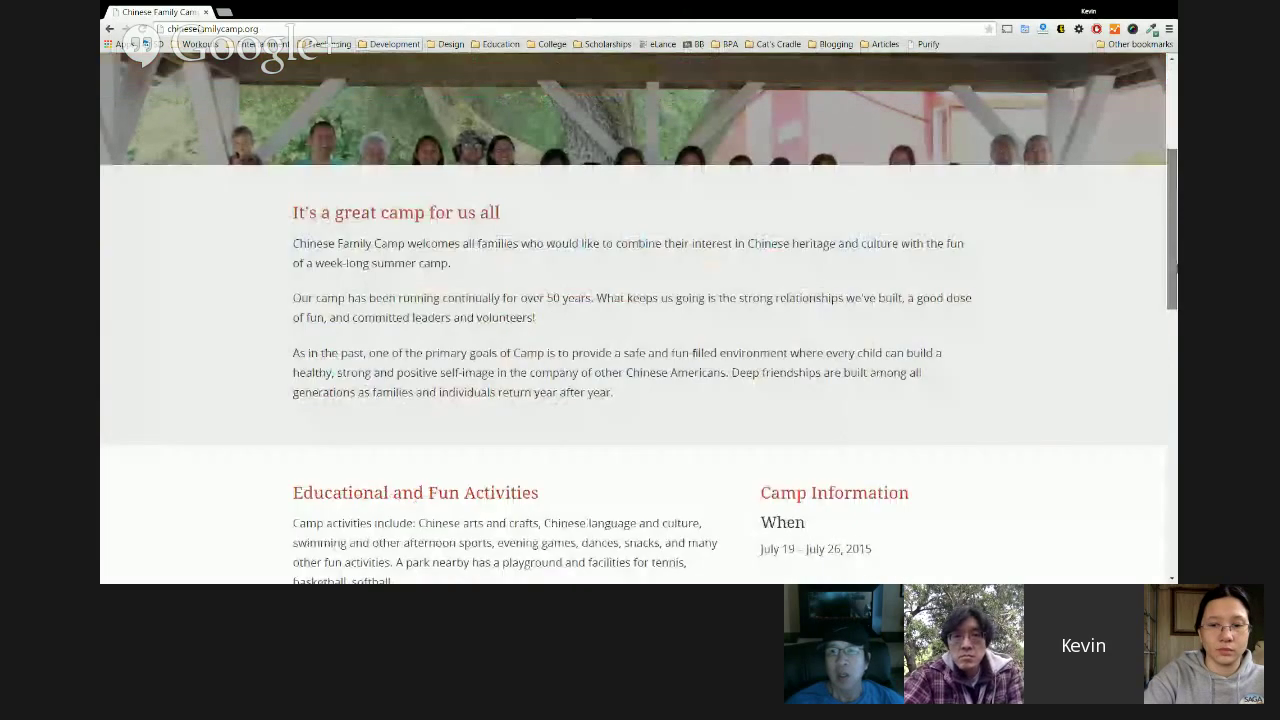
pyautogui.scroll(-3, 639, 320)
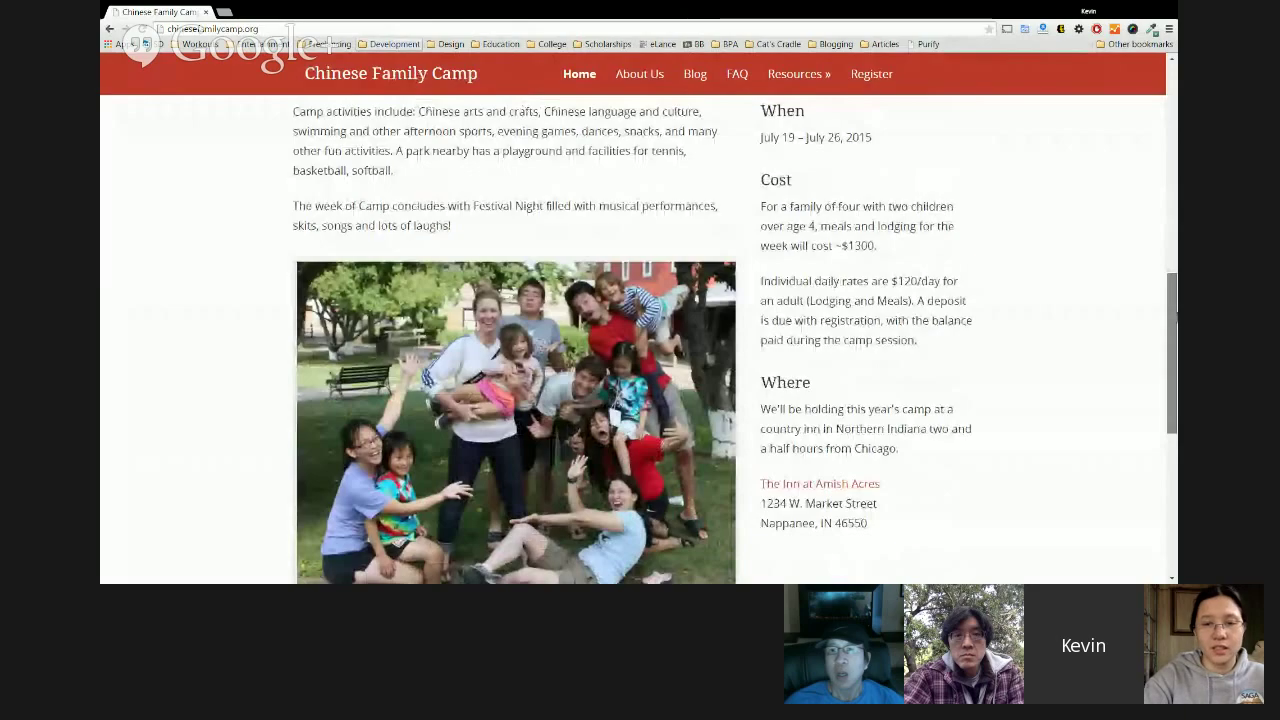
pyautogui.scroll(5, 383, 268)
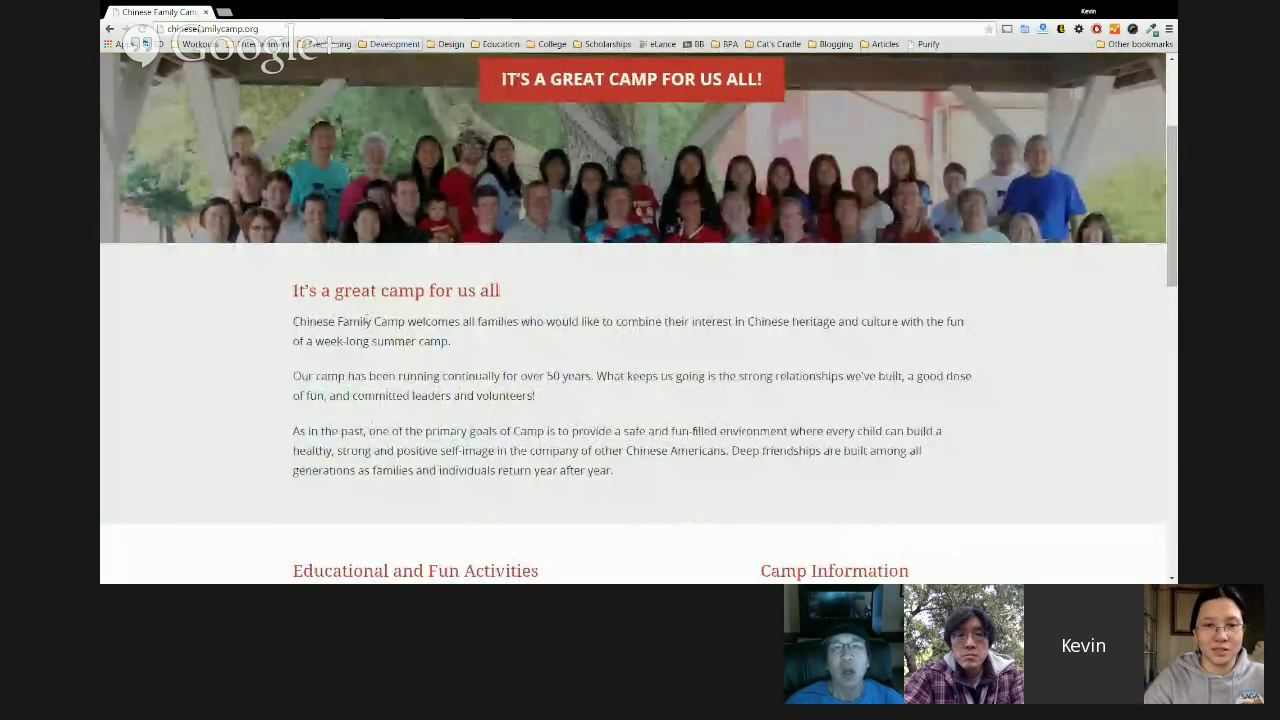
pyautogui.scroll(-2, 383, 268)
pyautogui.scroll(-2, 398, 397)
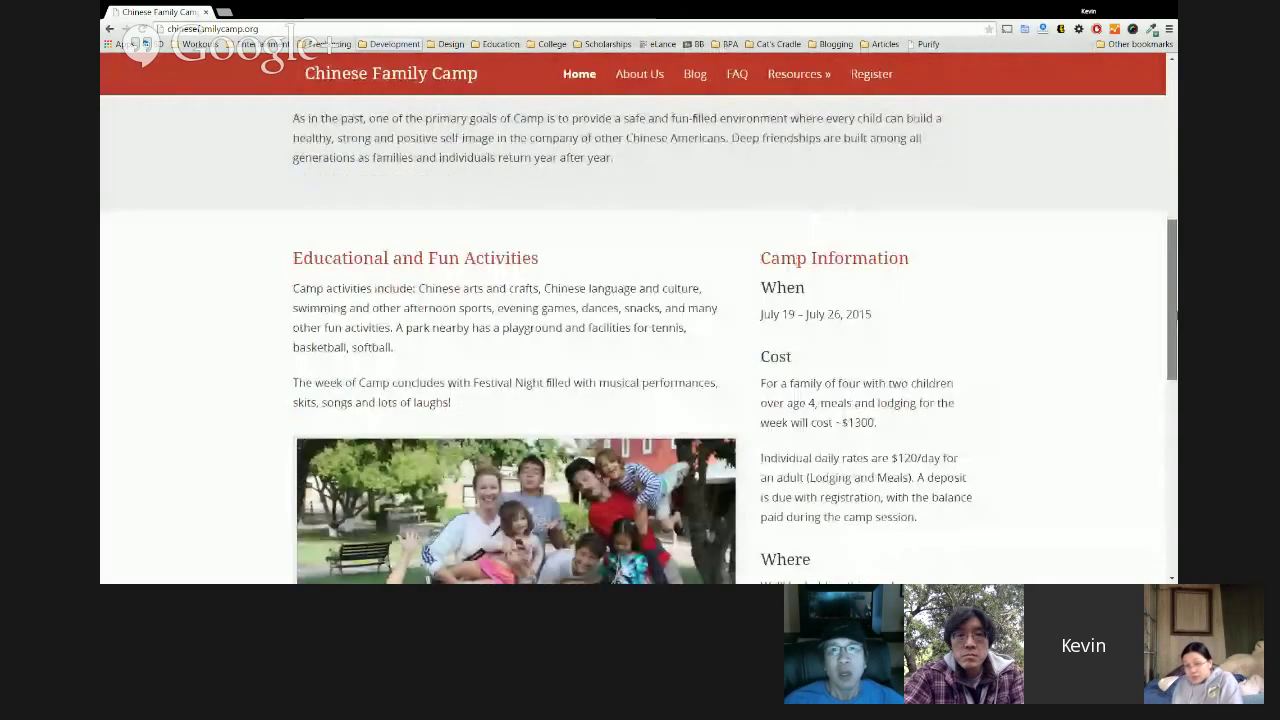
pyautogui.scroll(-1, 1091, 331)
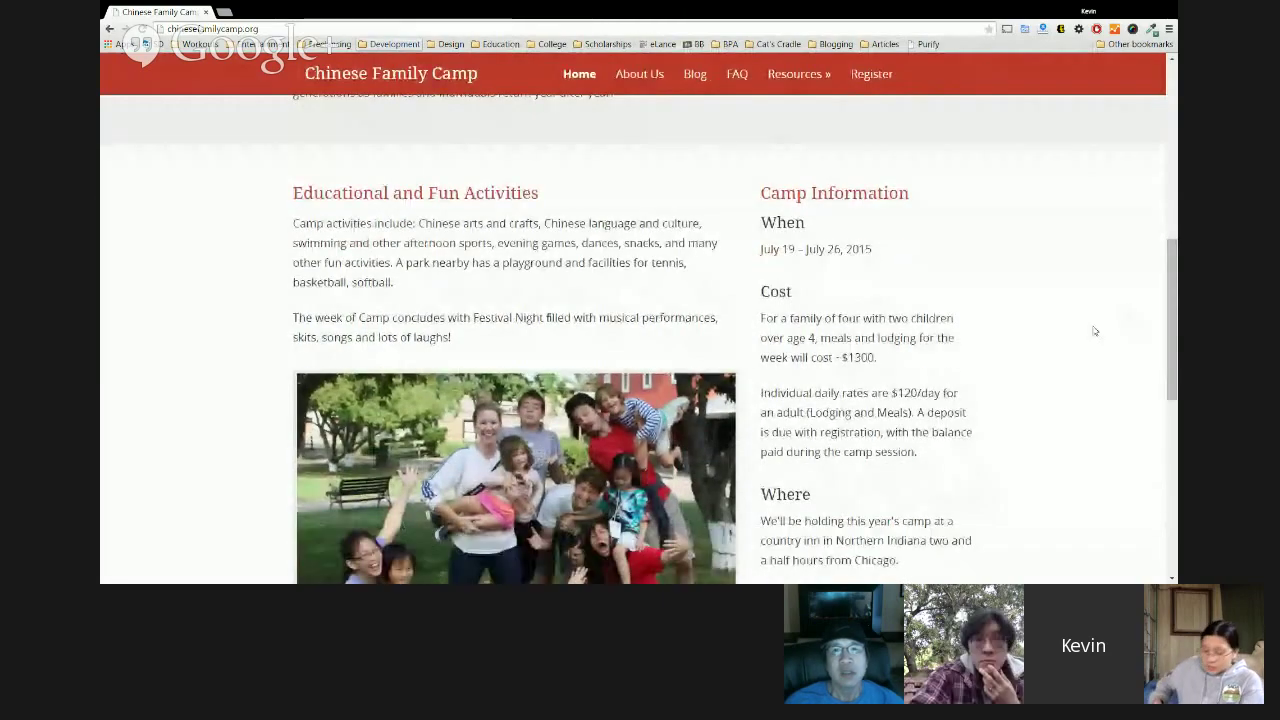
pyautogui.scroll(-1, 768, 321)
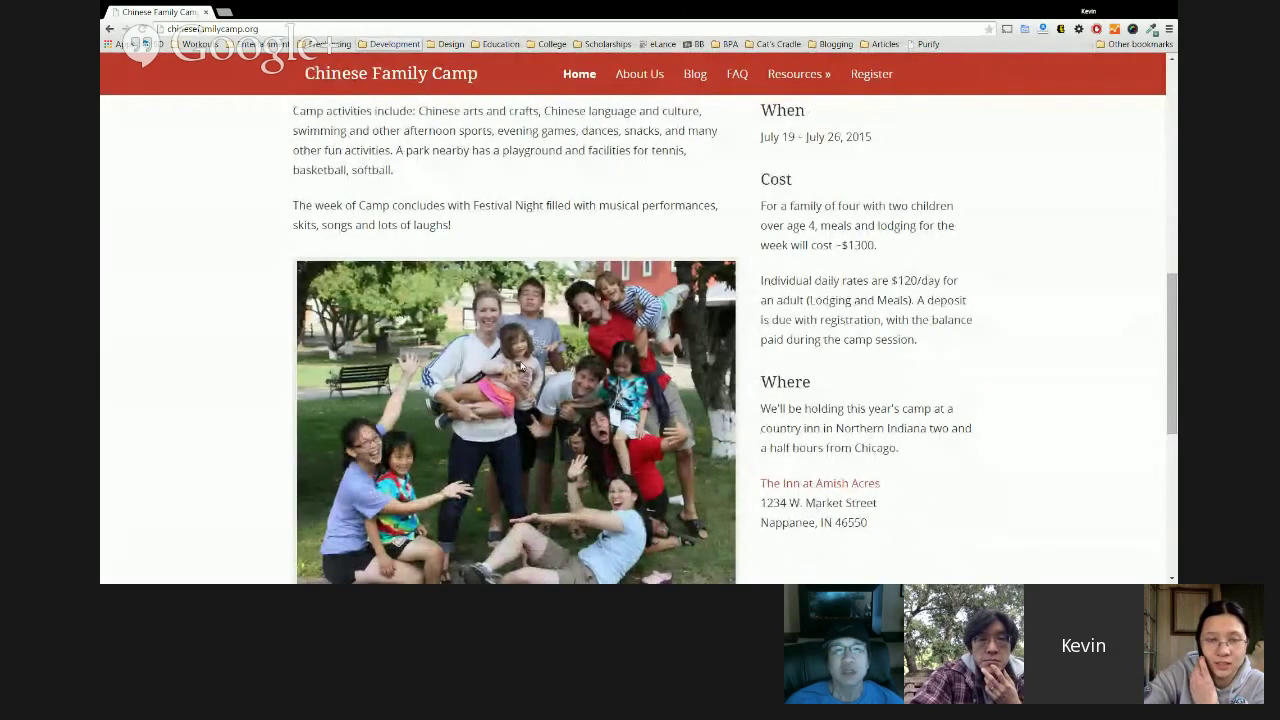
pyautogui.scroll(1, 528, 364)
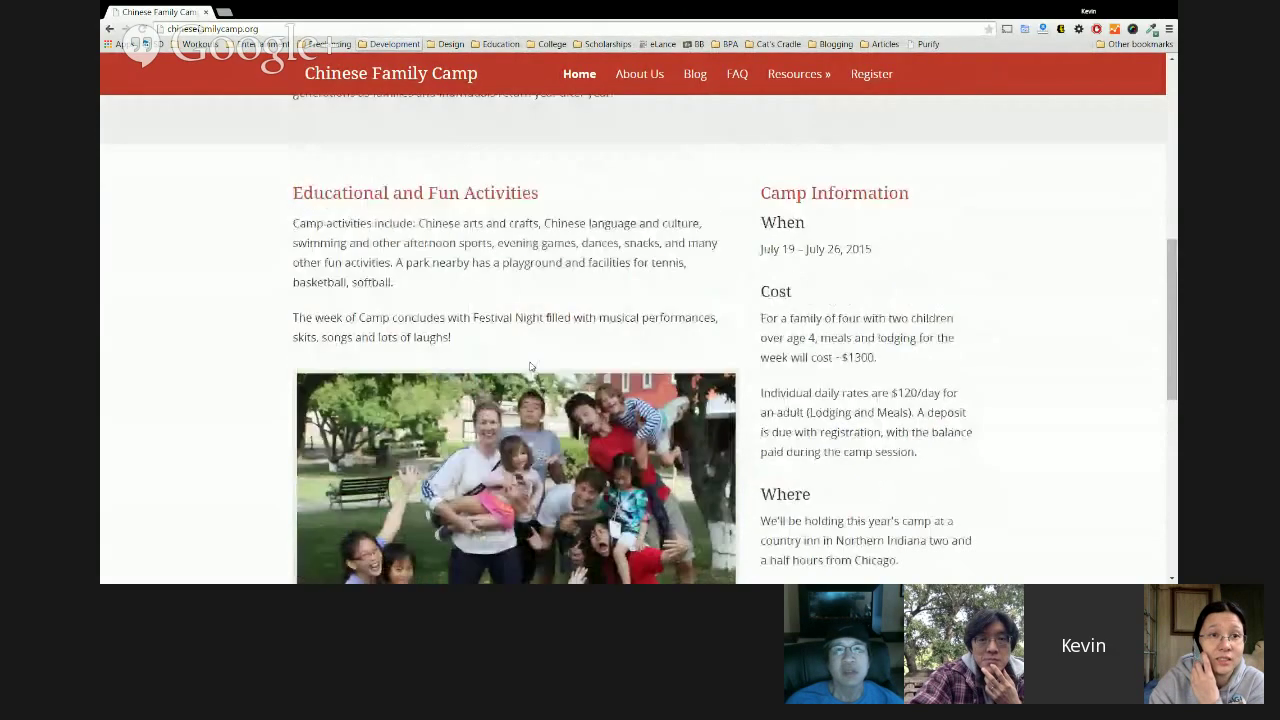
pyautogui.moveTo(486, 349); pyautogui.dragTo(290, 188)
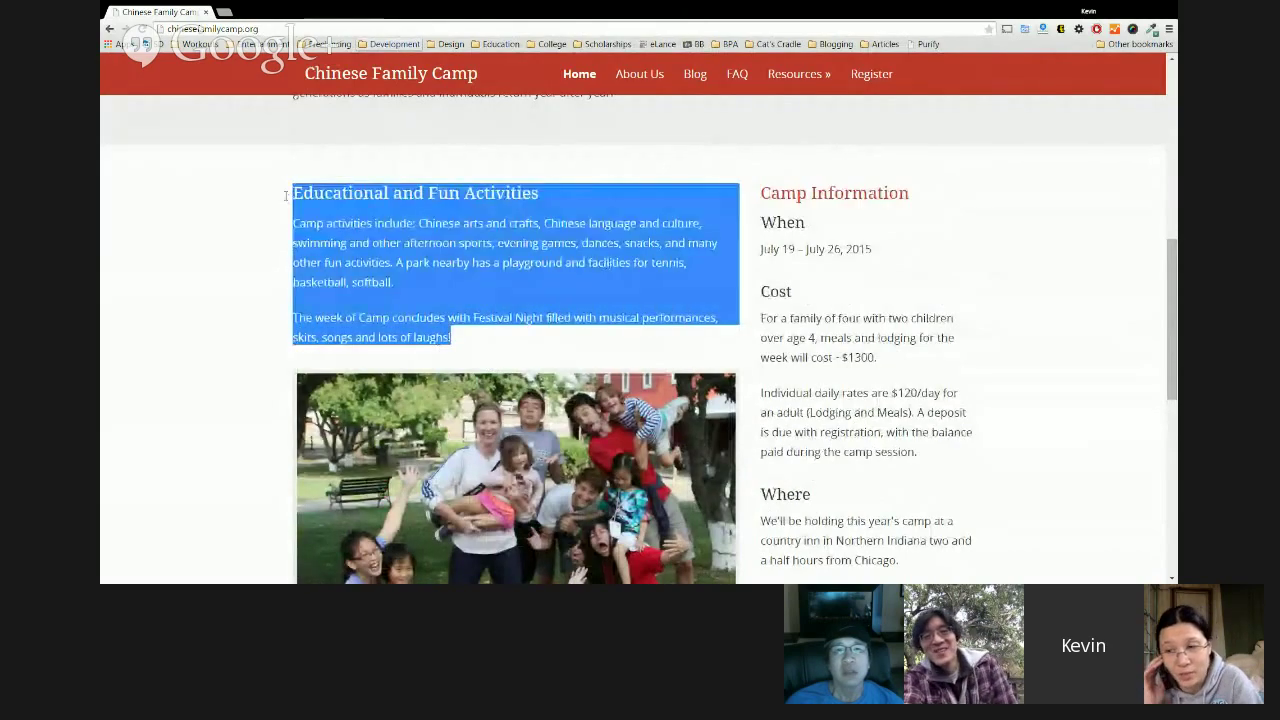
pyautogui.click(702, 212)
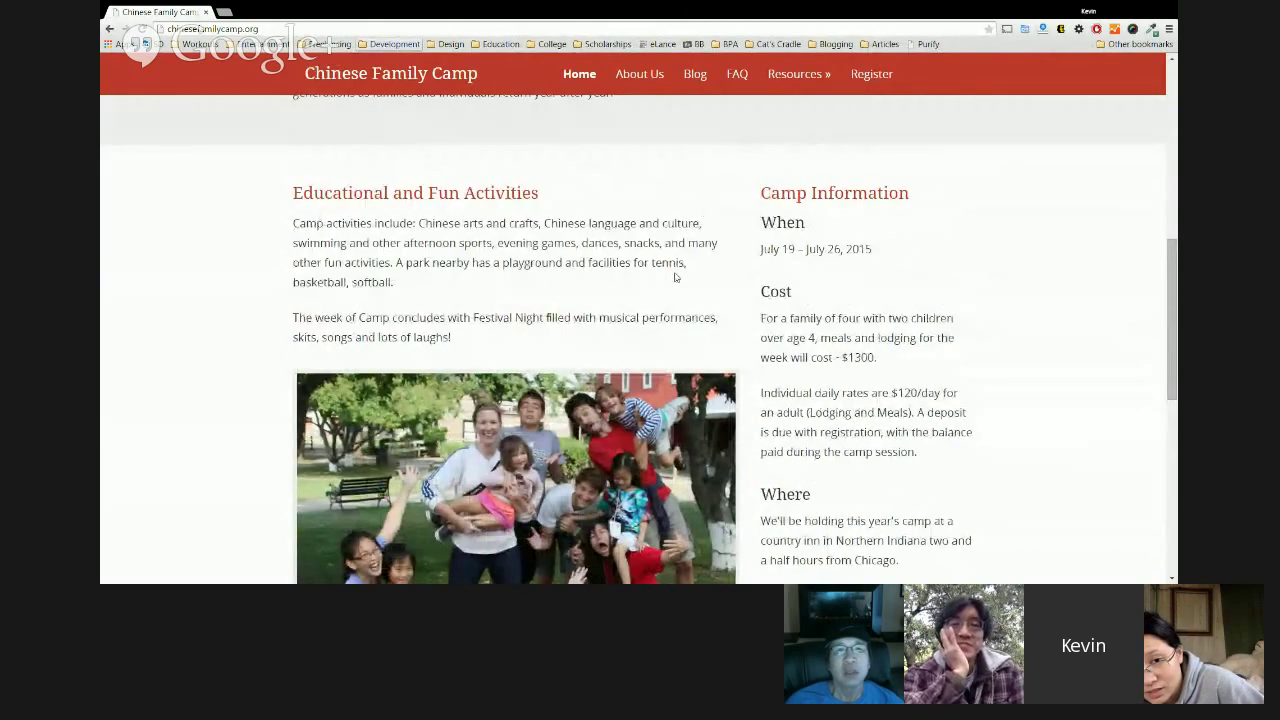
pyautogui.scroll(5, 640, 200)
pyautogui.scroll(1, 629, 204)
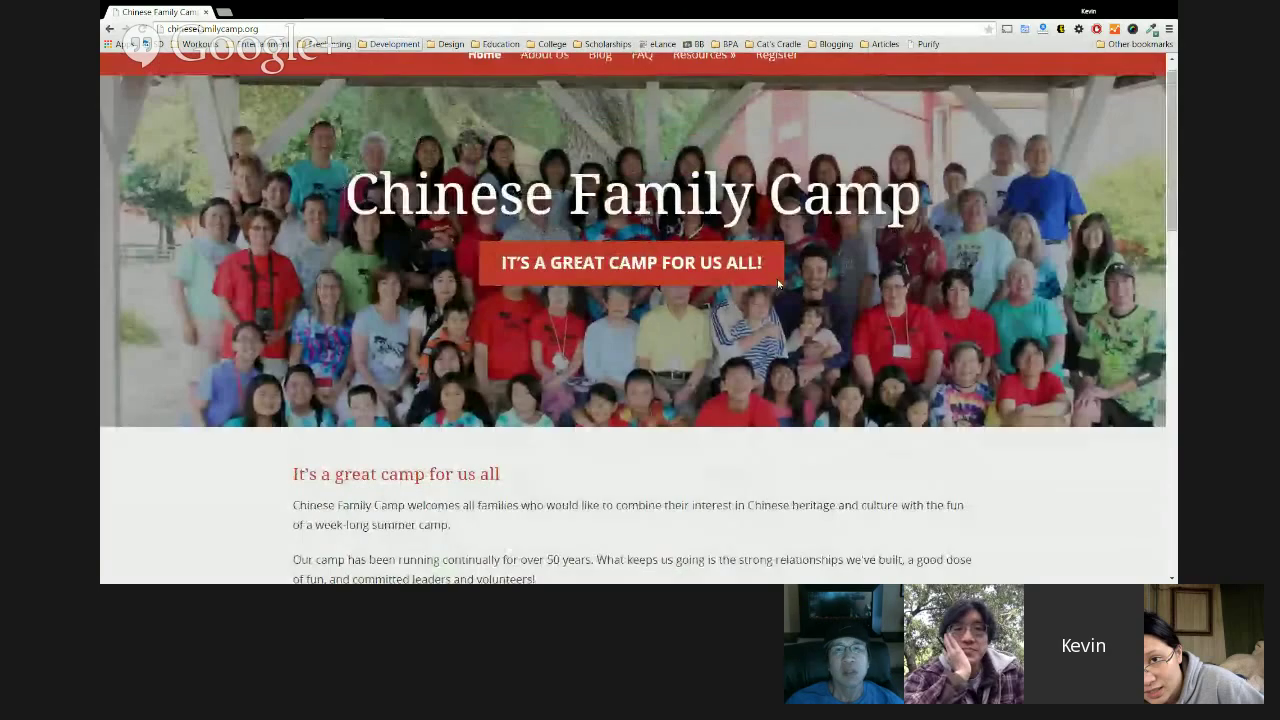
pyautogui.scroll(-10, 777, 279)
pyautogui.scroll(-3, 1099, 316)
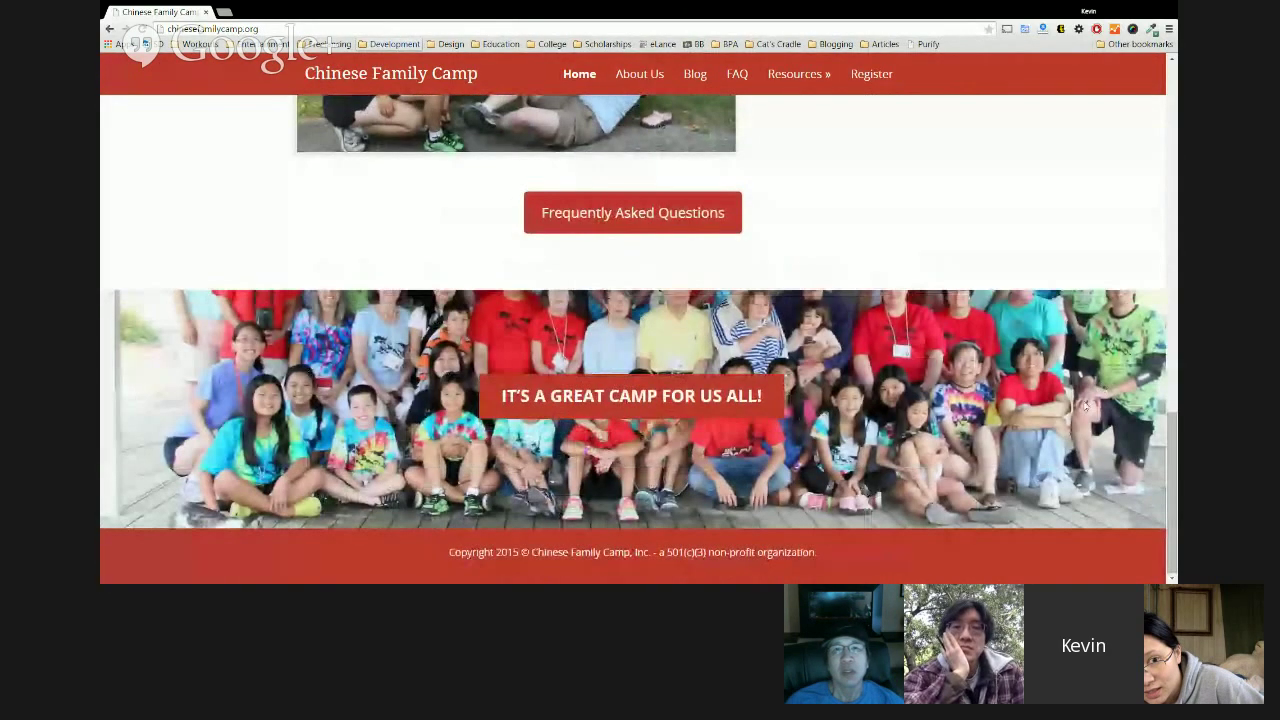
pyautogui.scroll(15, 640, 340)
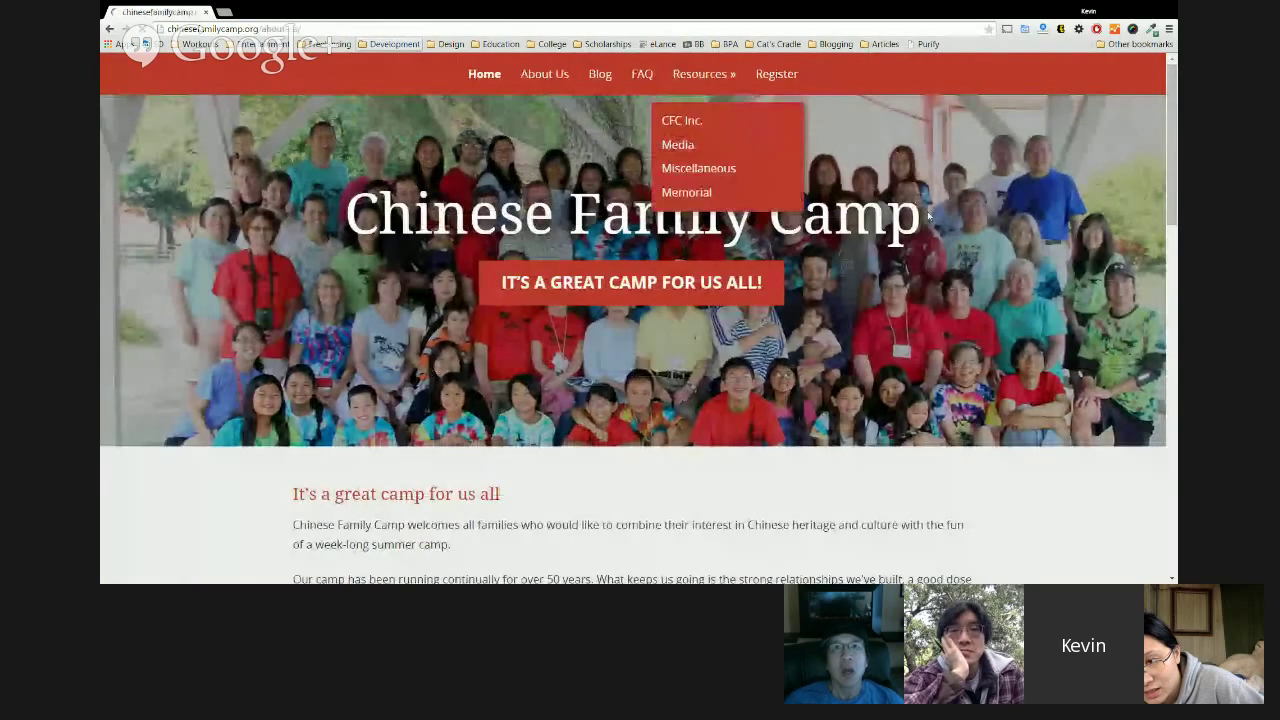
pyautogui.scroll(-4, 917, 271)
pyautogui.scroll(-3, 917, 271)
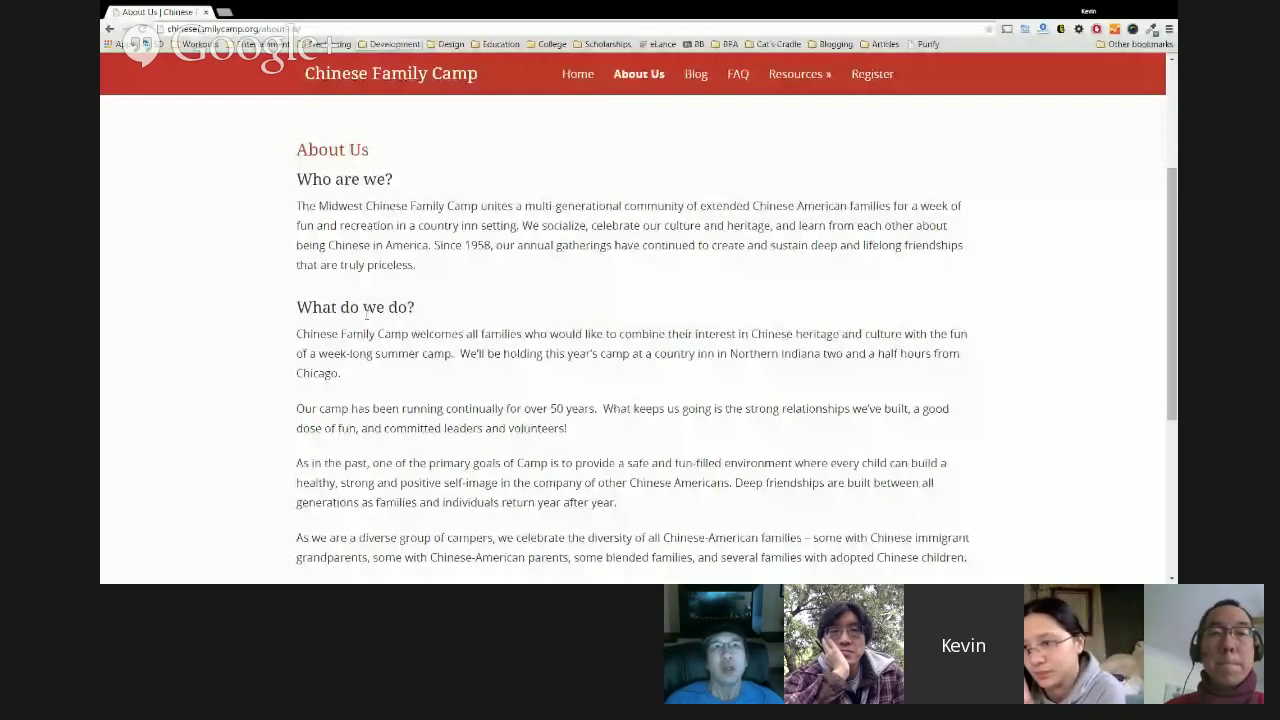
pyautogui.scroll(3, 914, 382)
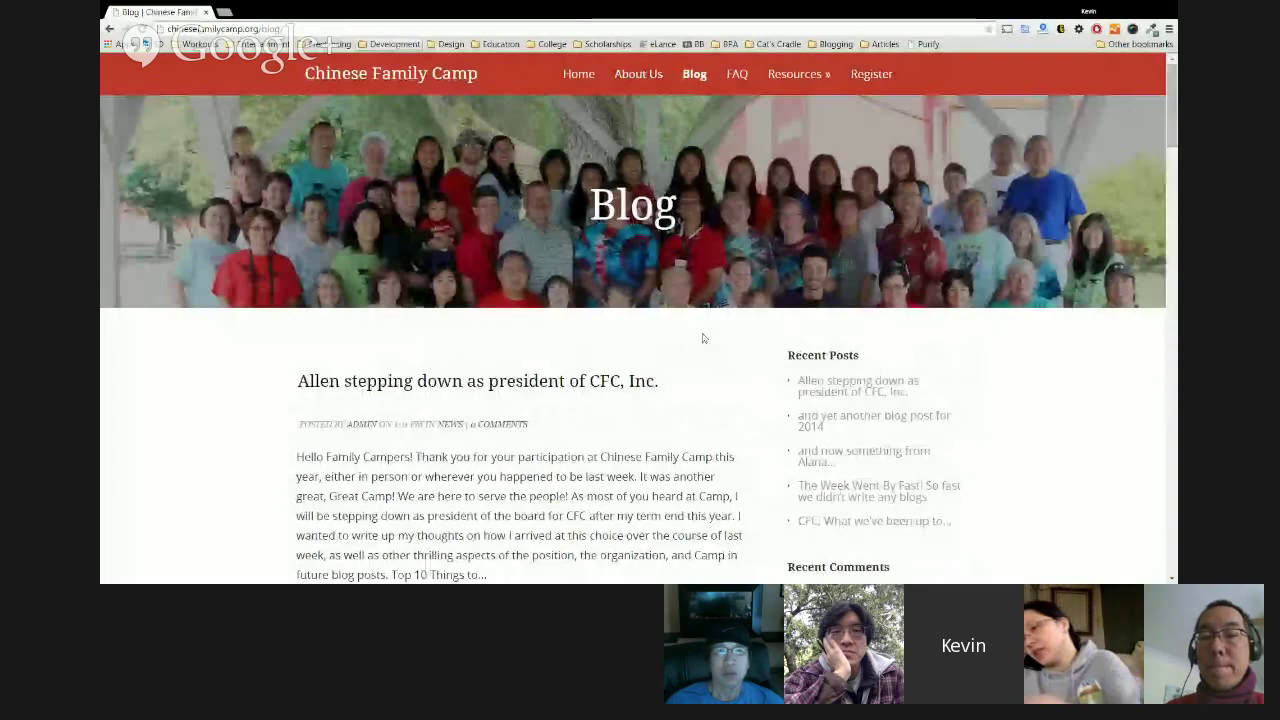
pyautogui.scroll(-2, 703, 338)
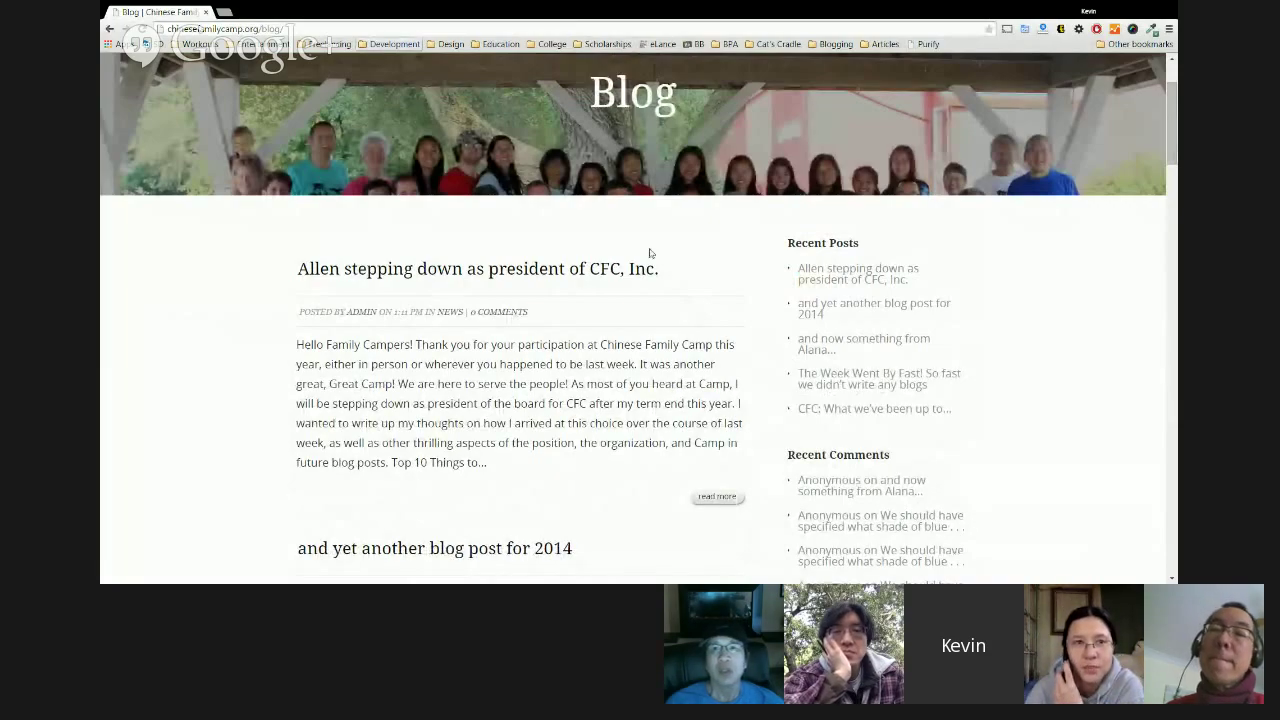
pyautogui.scroll(-5, 586, 282)
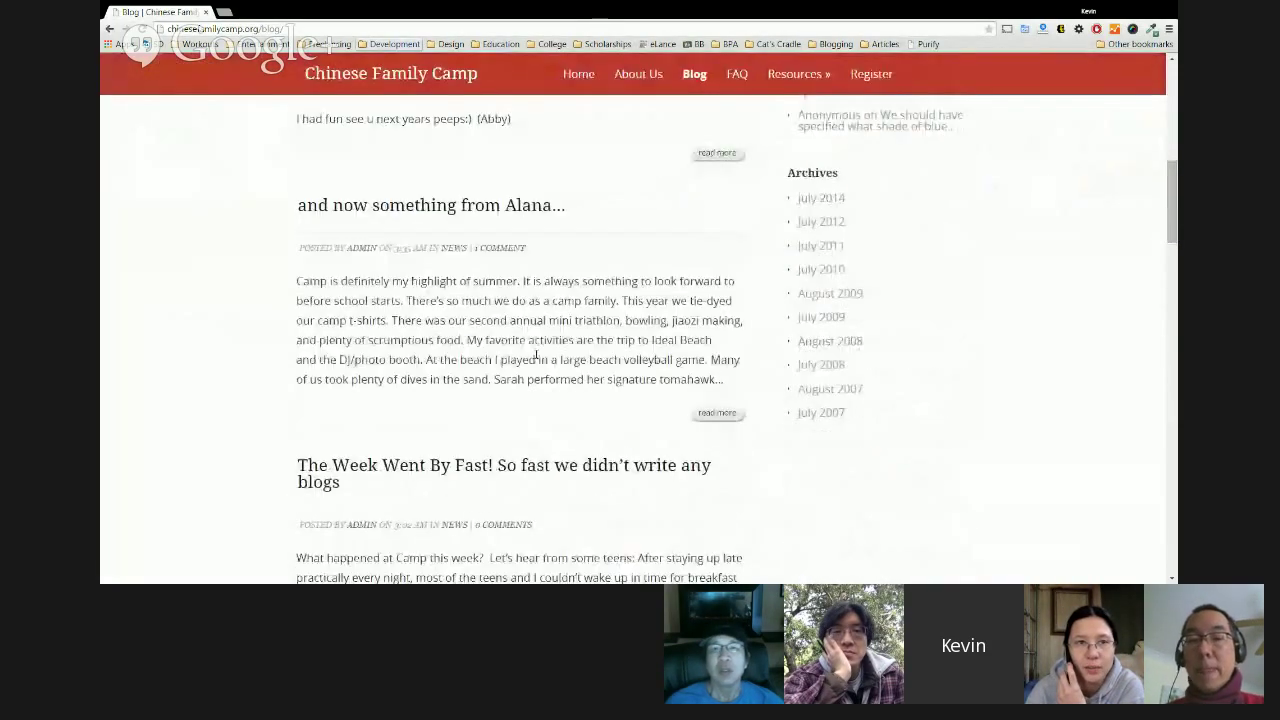
pyautogui.scroll(-5, 537, 354)
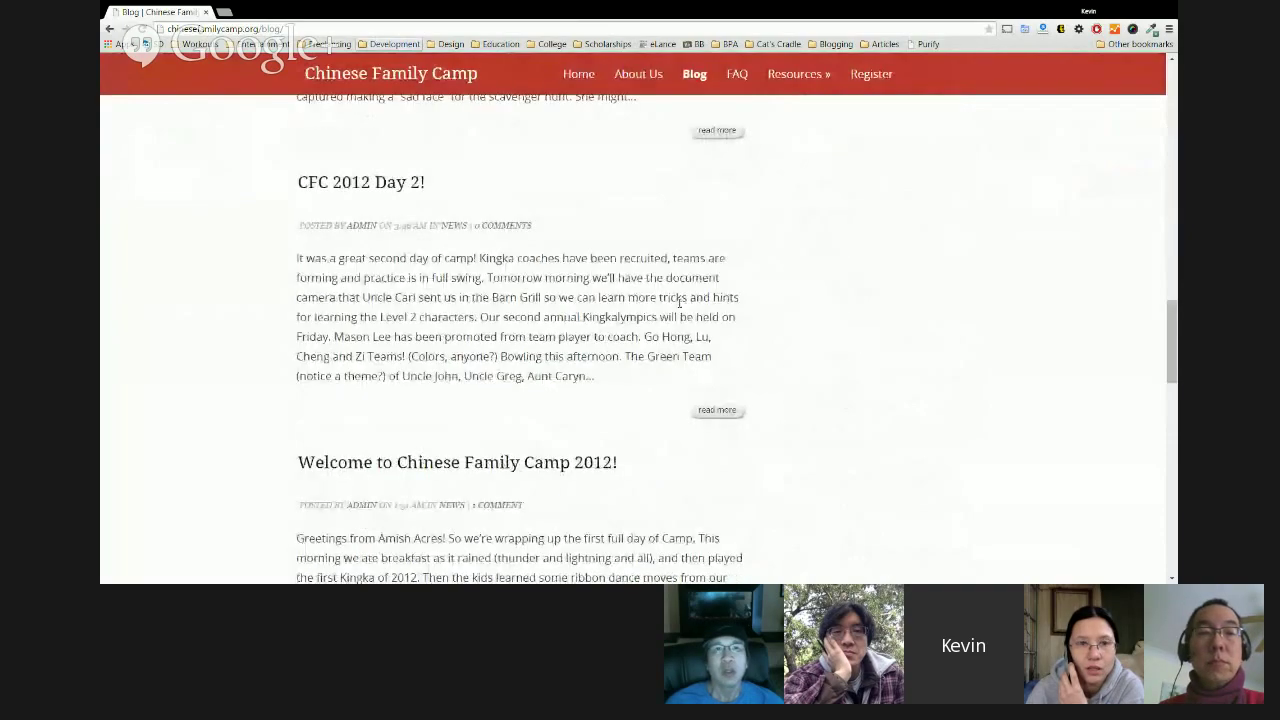
pyautogui.scroll(-1, 679, 302)
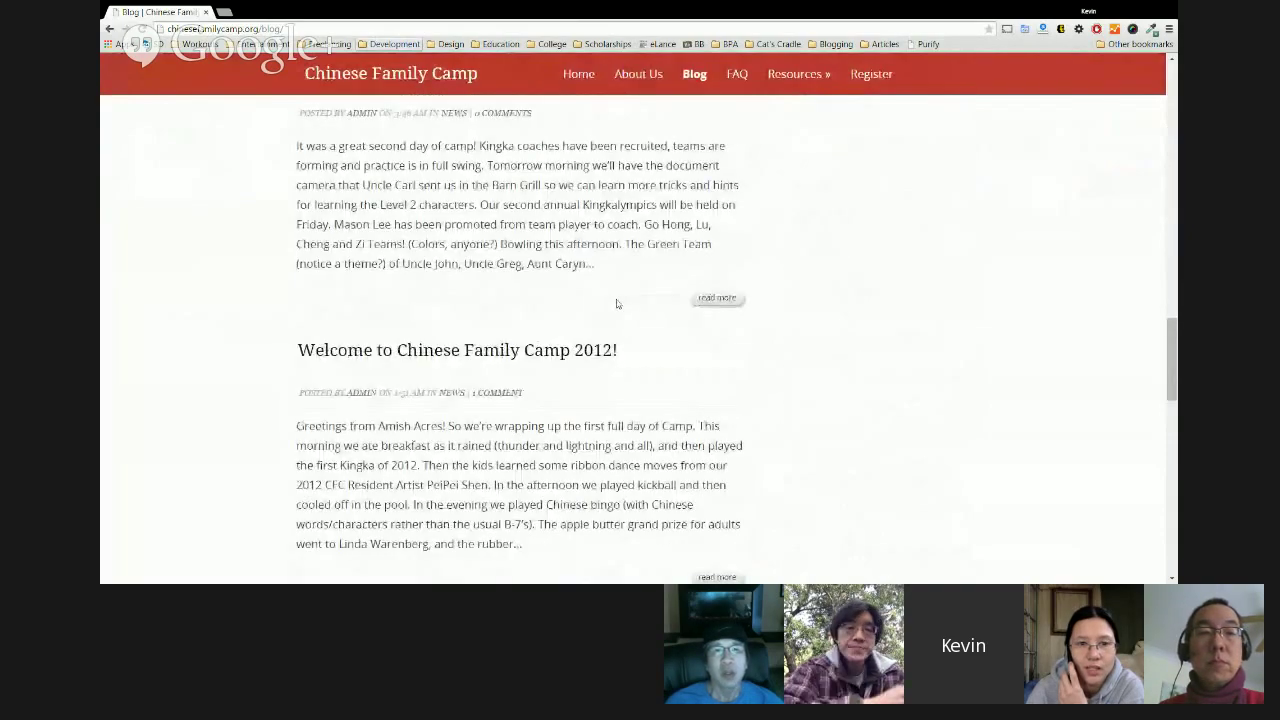
pyautogui.scroll(2, 679, 302)
pyautogui.moveTo(1176, 262); pyautogui.dragTo(1174, 44)
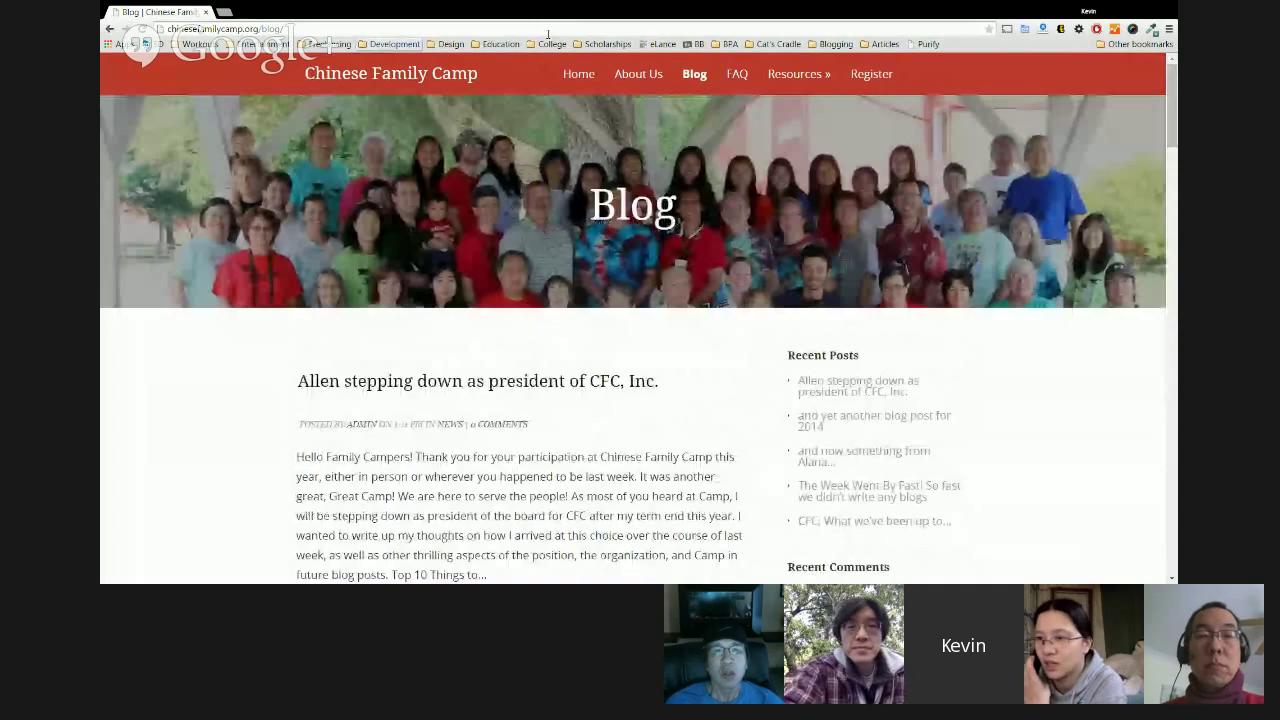
# Change the address from /blog/ to /faq/ to load the camp's FAQ page.
pyautogui.click(547, 31)
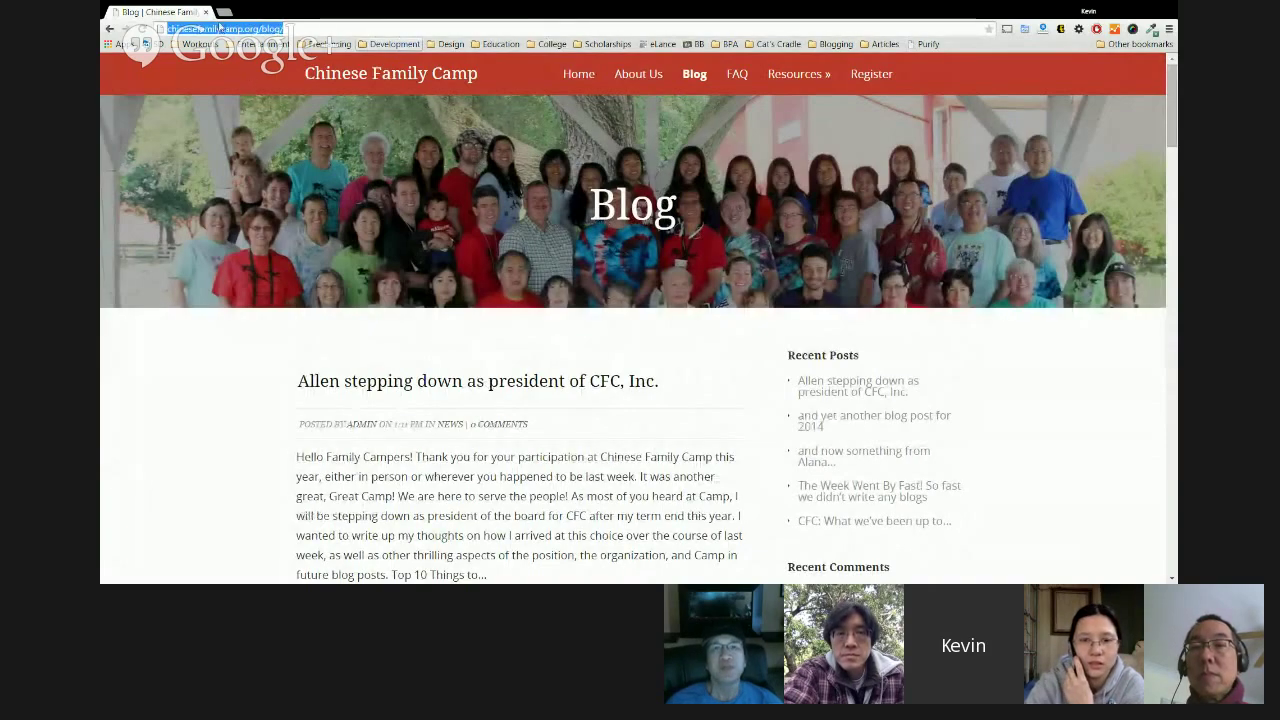
pyautogui.click(254, 29)
pyautogui.moveTo(259, 29); pyautogui.dragTo(292, 30)
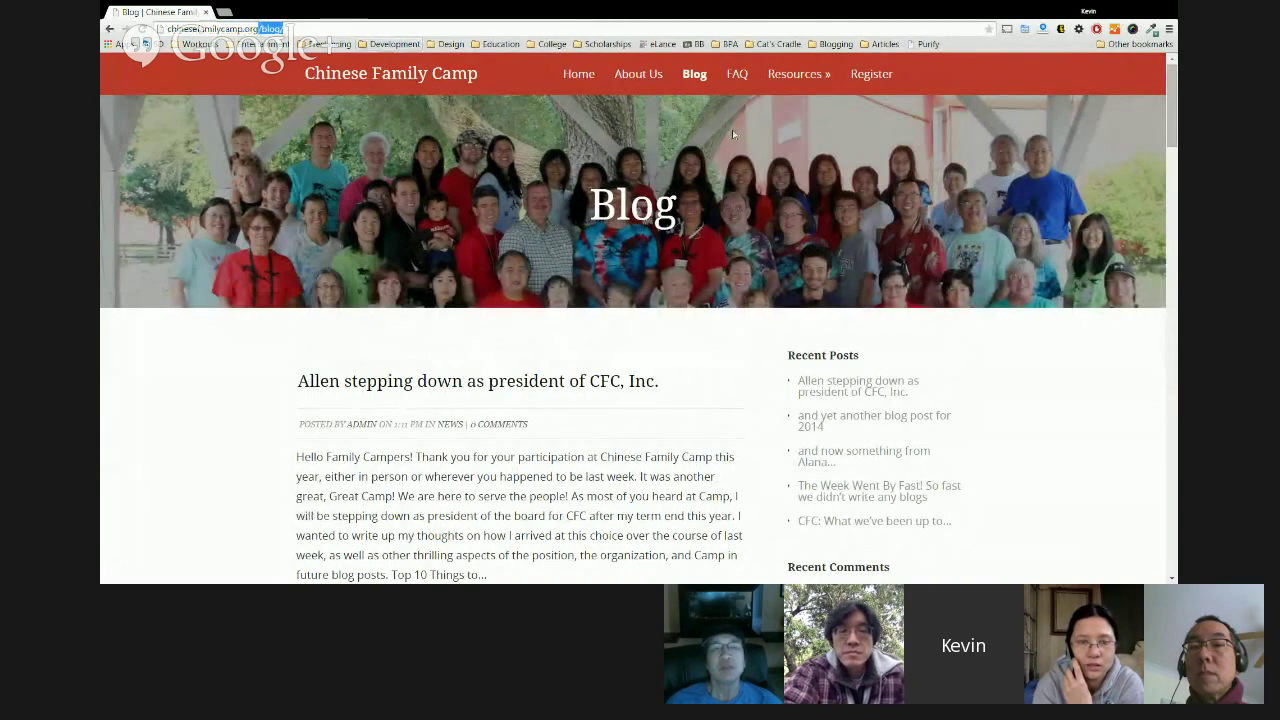
pyautogui.press('BackSpace')
pyautogui.press('Return')
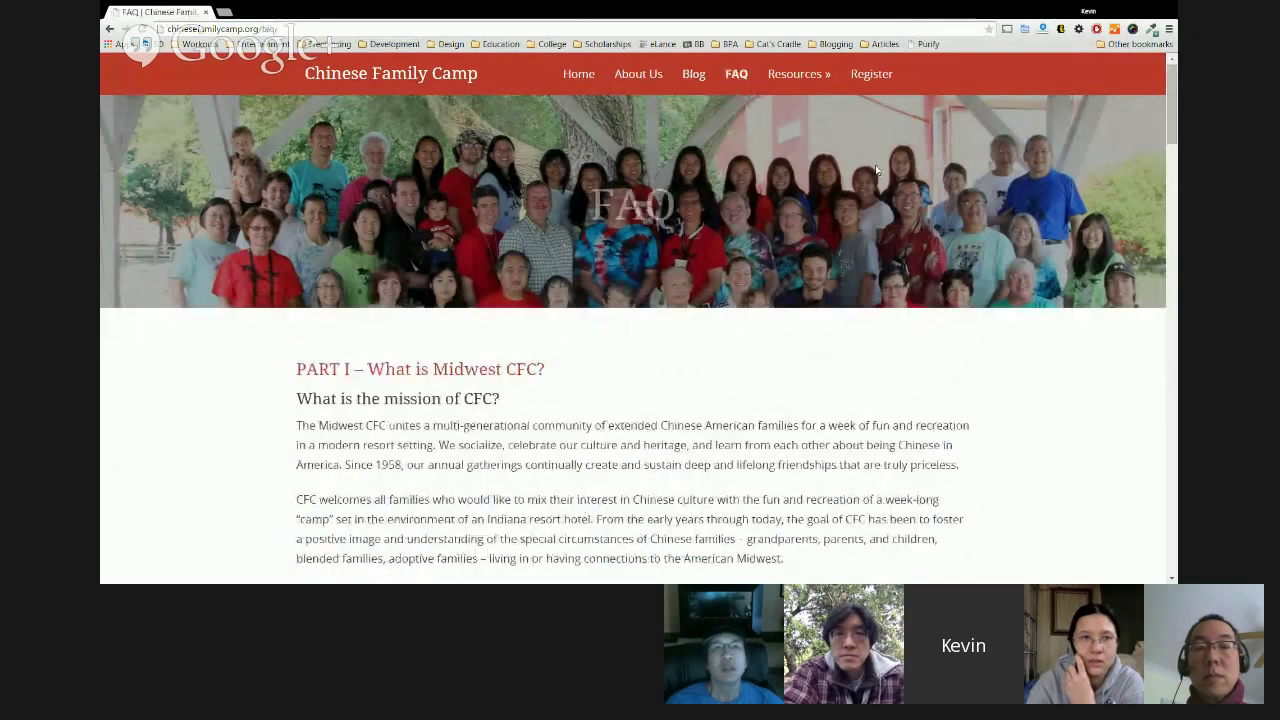
# Open the Resources page, then its CFC Inc. page.
pyautogui.scroll(-5, 1174, 205)
pyautogui.scroll(-4, 1174, 205)
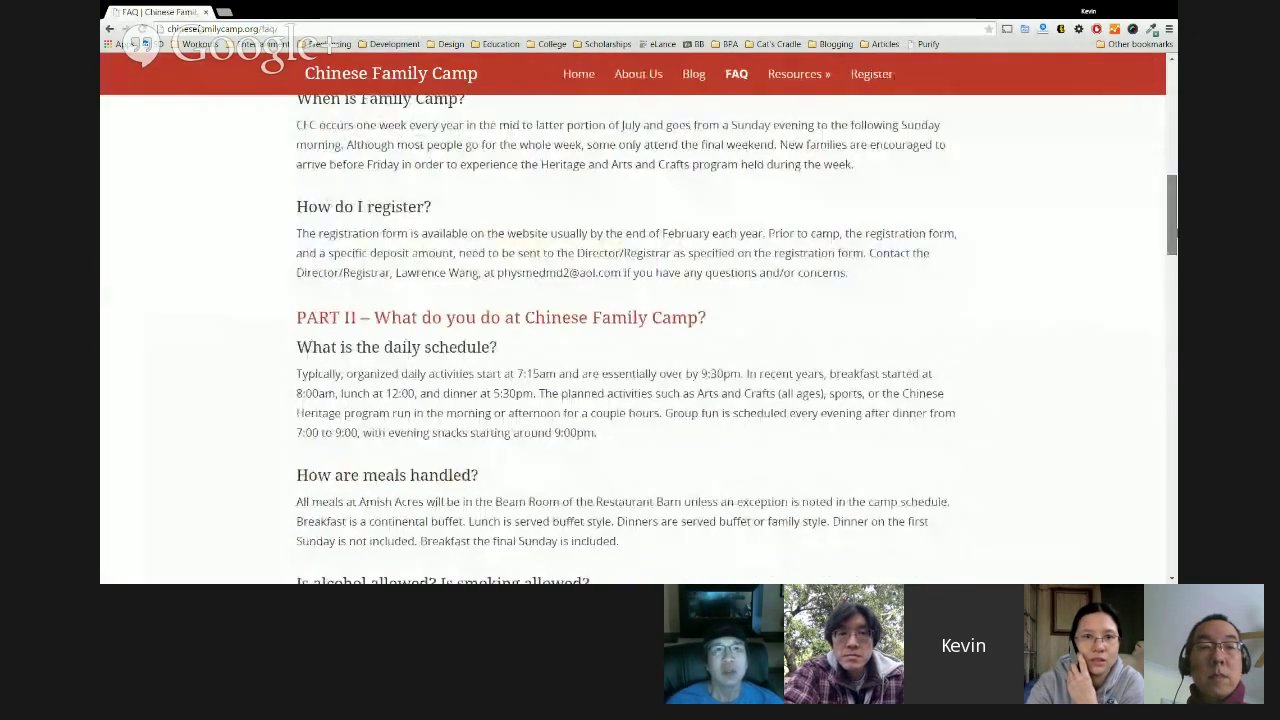
pyautogui.moveTo(1176, 262); pyautogui.dragTo(1171, 37)
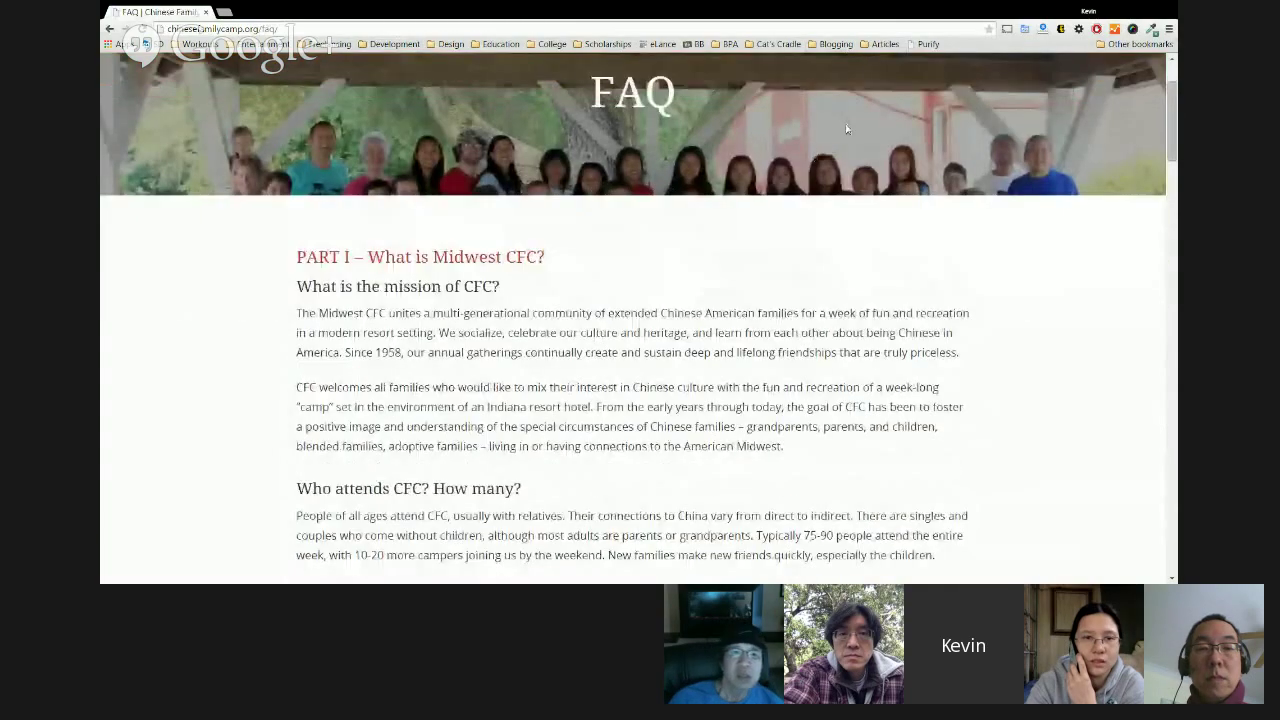
pyautogui.click(783, 77)
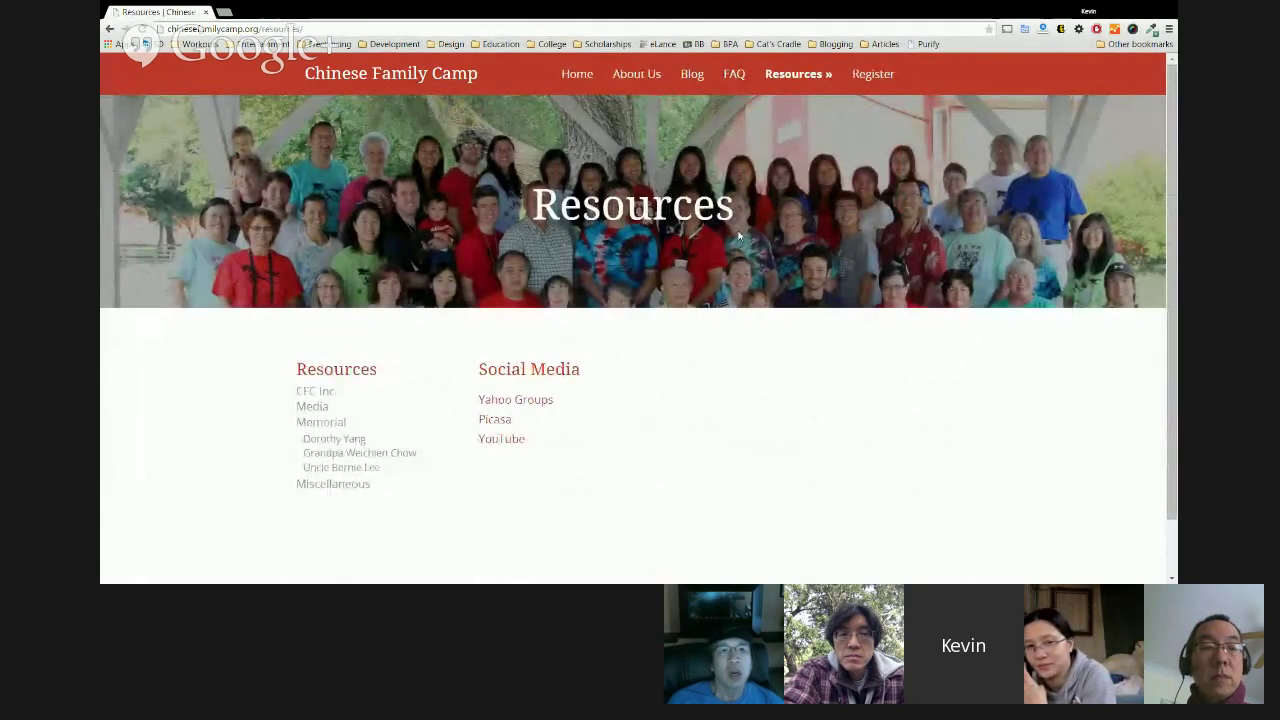
pyautogui.click(322, 391)
pyautogui.scroll(-3, 335, 396)
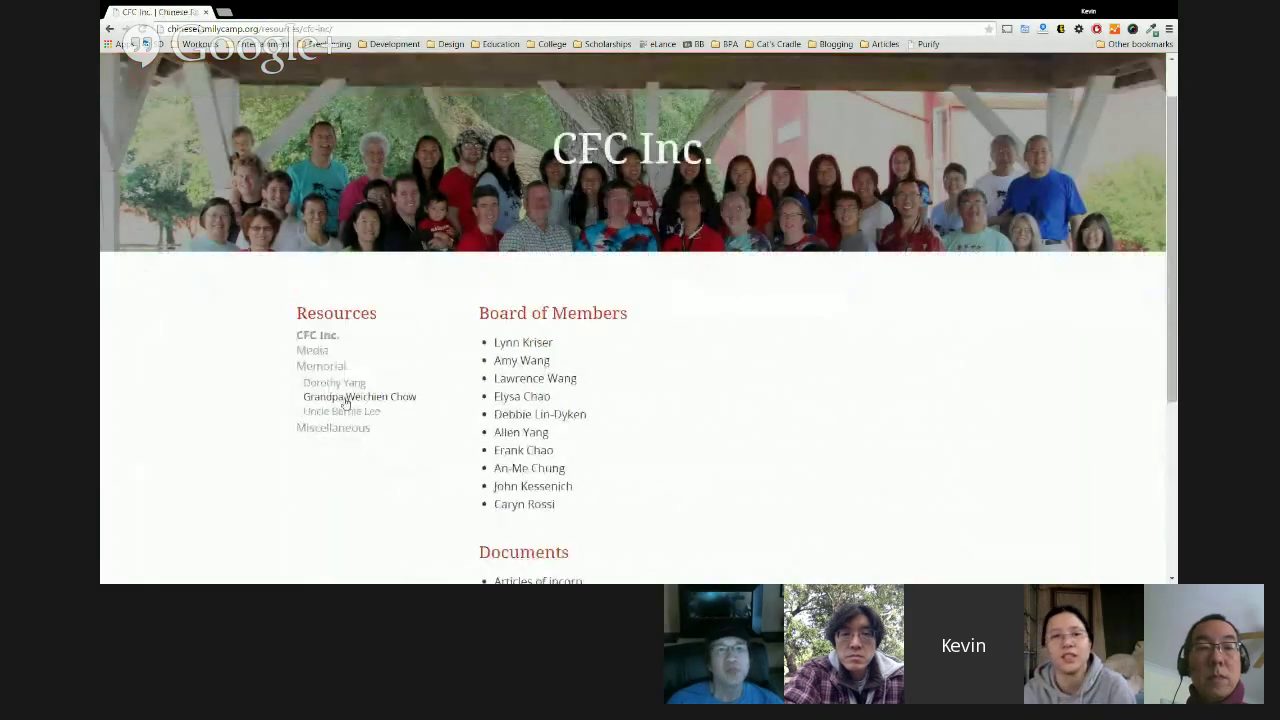
pyautogui.scroll(2, 500, 380)
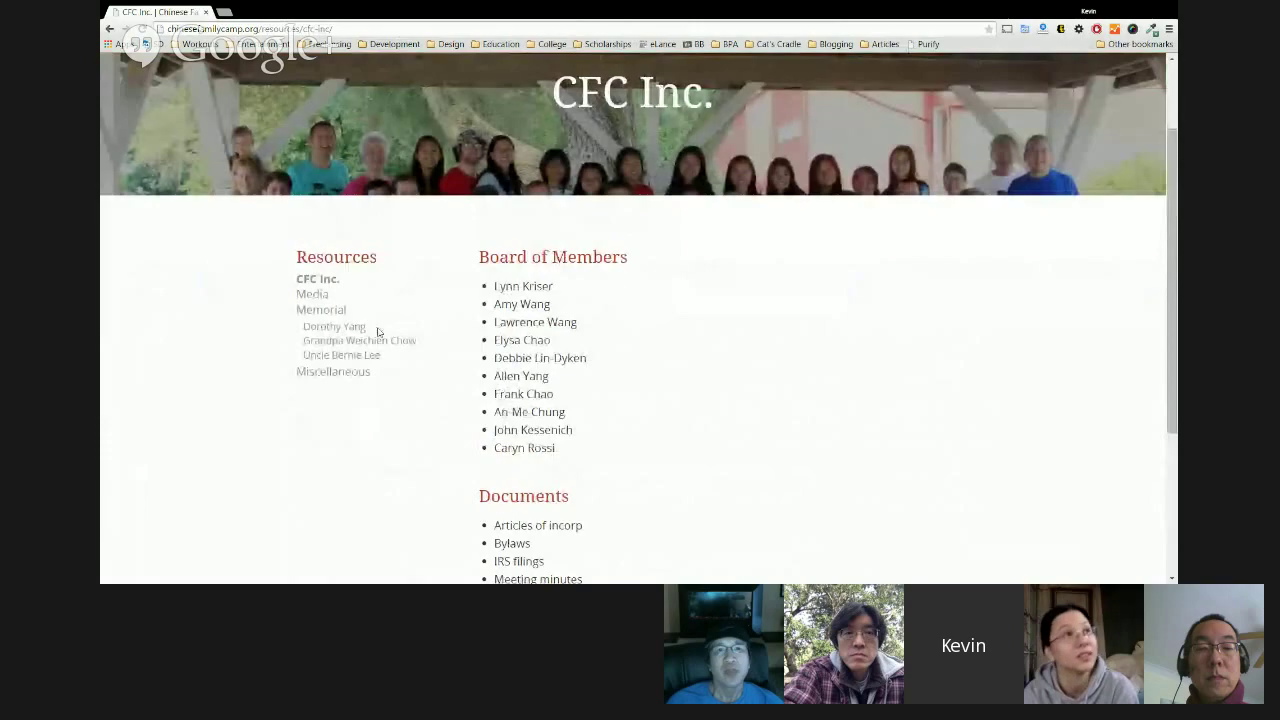
pyautogui.click(306, 298)
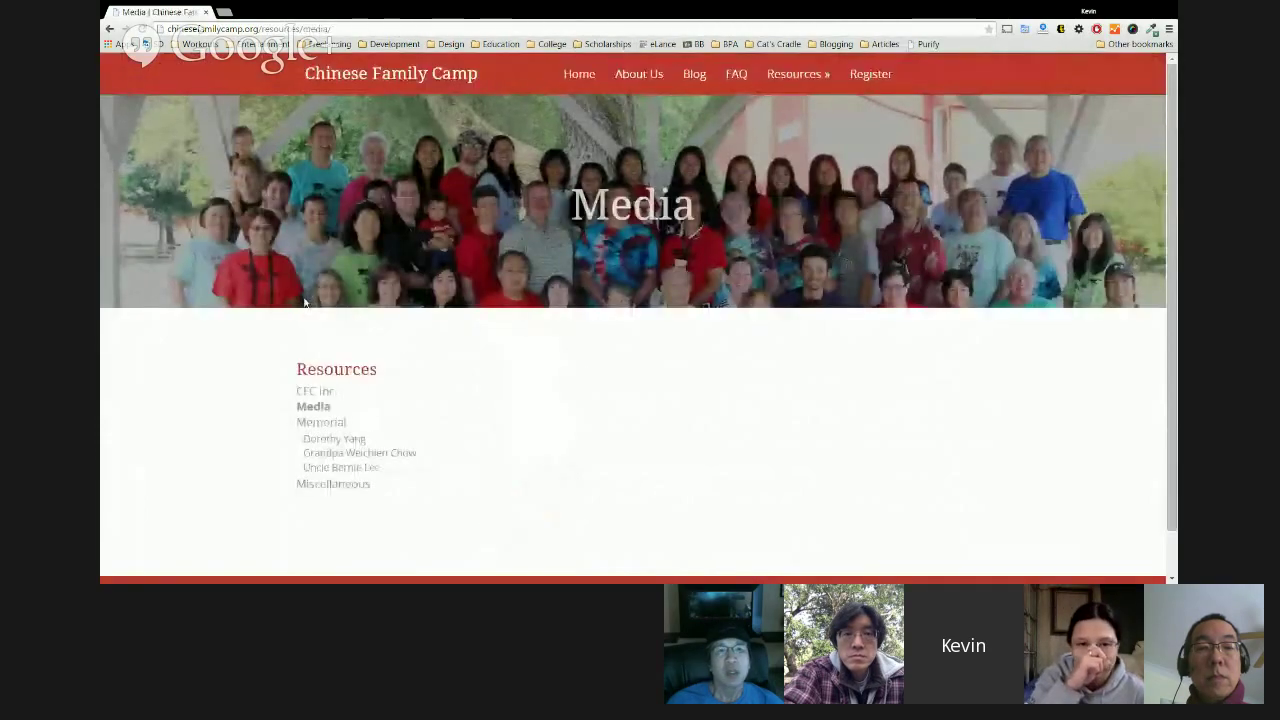
pyautogui.scroll(-2, 551, 326)
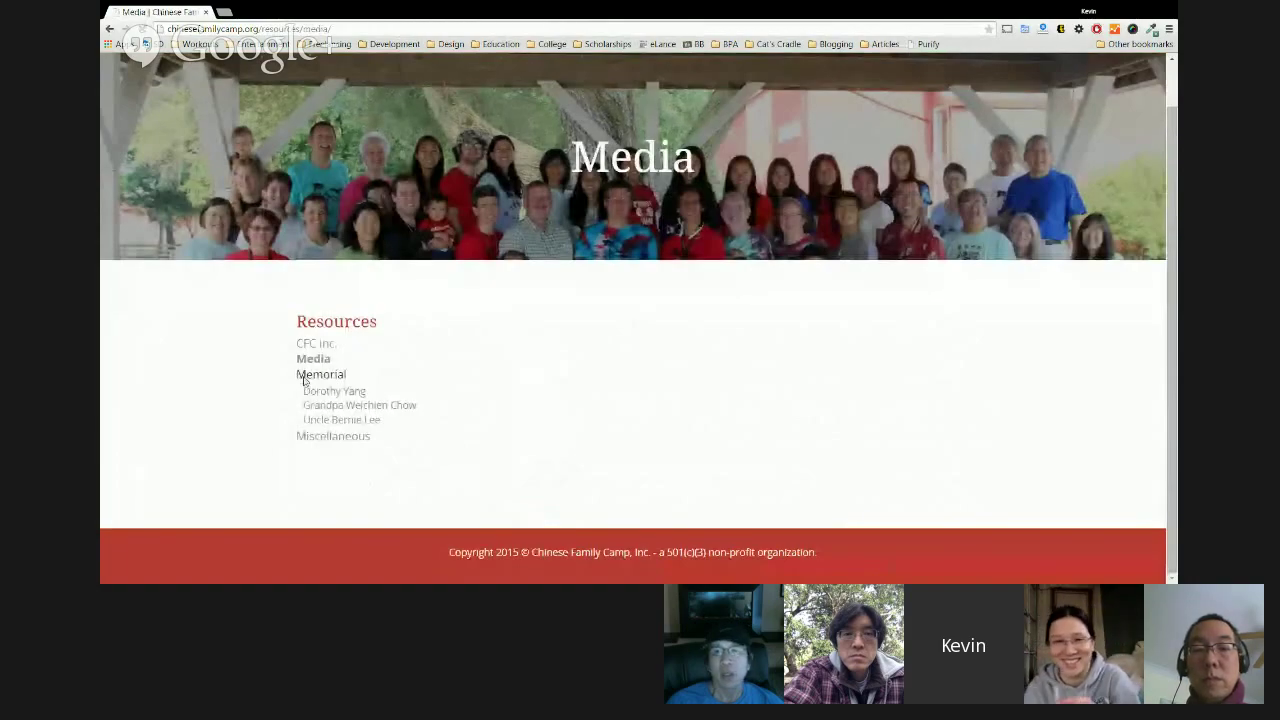
pyautogui.click(339, 406)
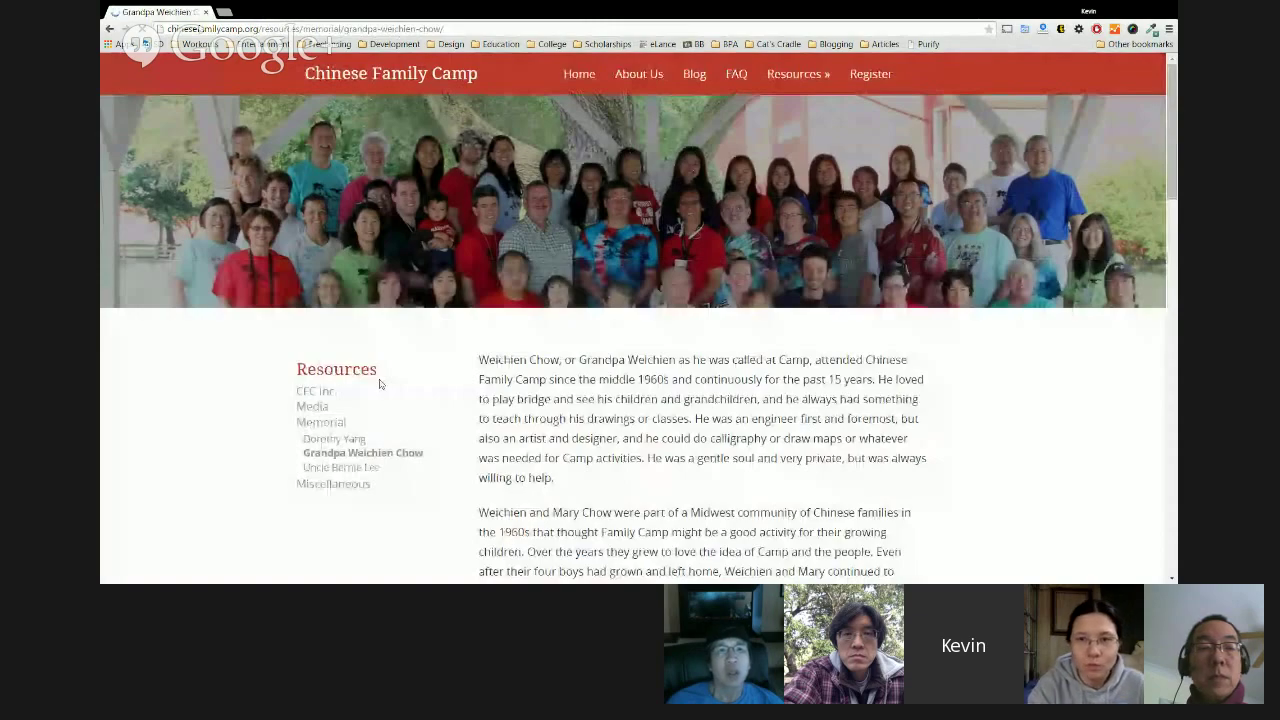
pyautogui.scroll(-2, 380, 384)
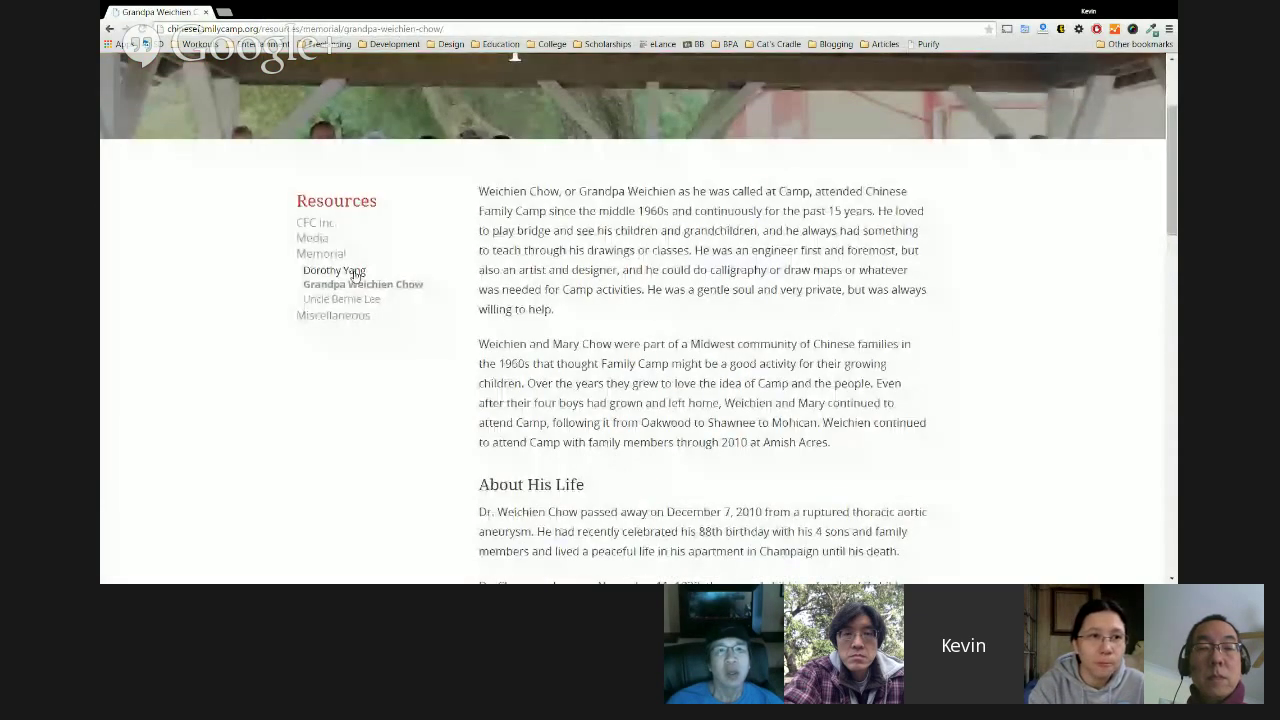
pyautogui.click(334, 270)
pyautogui.scroll(-5, 645, 228)
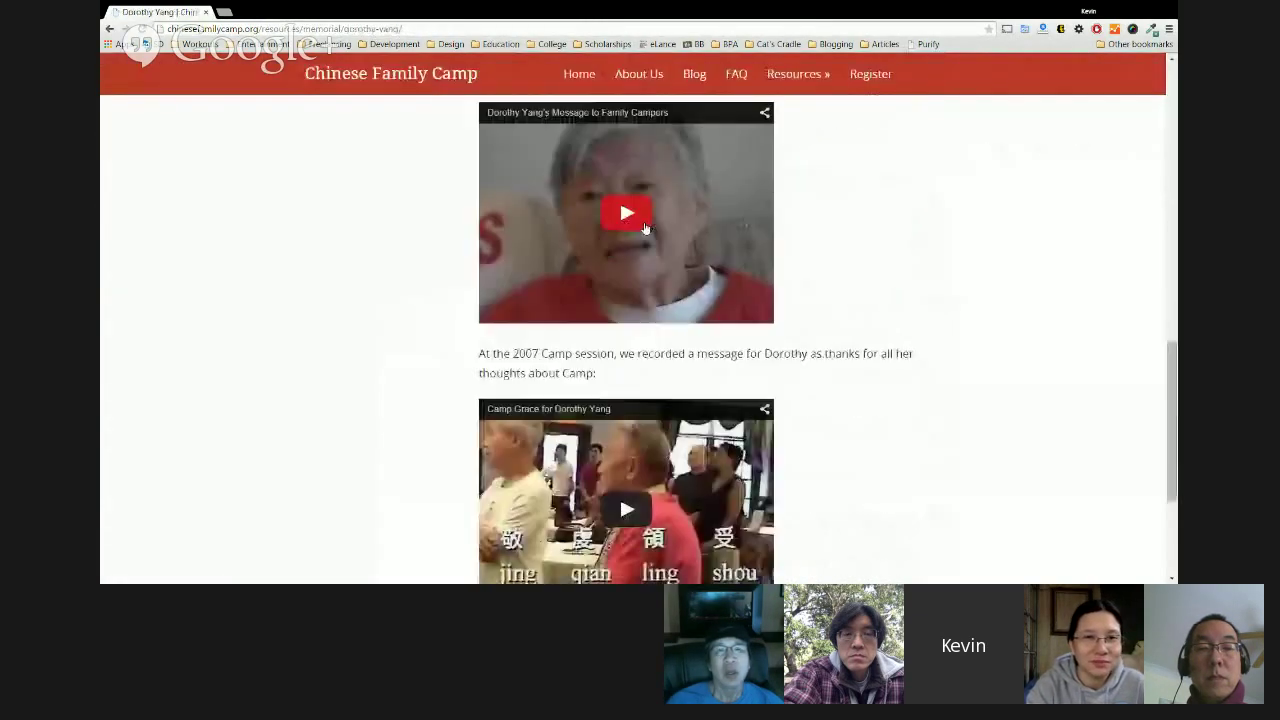
pyautogui.scroll(5, 645, 228)
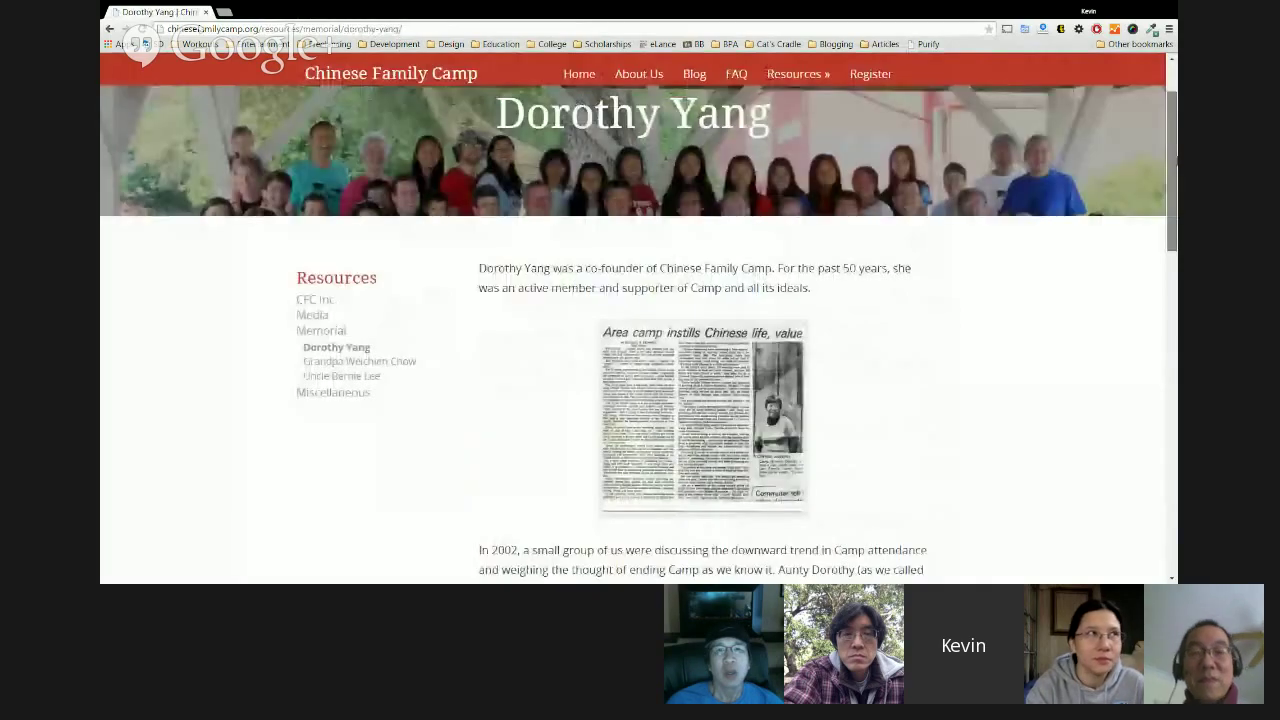
pyautogui.click(333, 393)
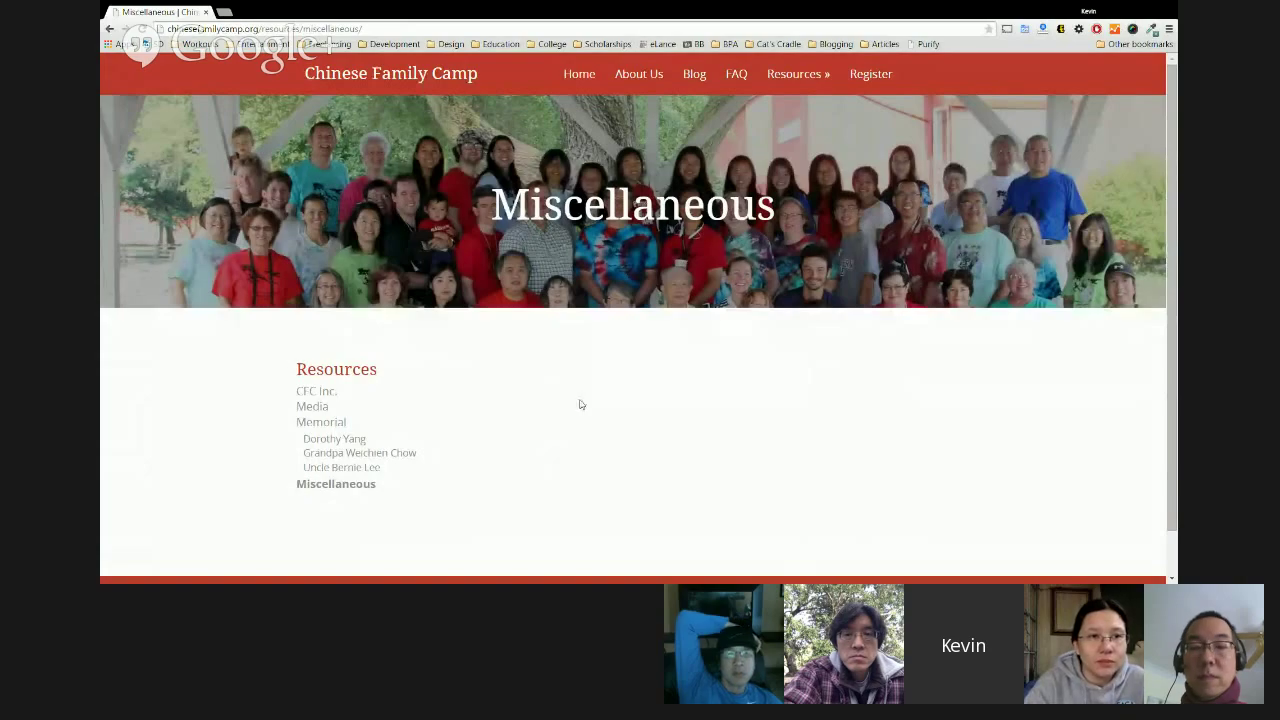
# Open the Register page and scroll through its schedule.
pyautogui.click(870, 74)
pyautogui.scroll(-5, 989, 217)
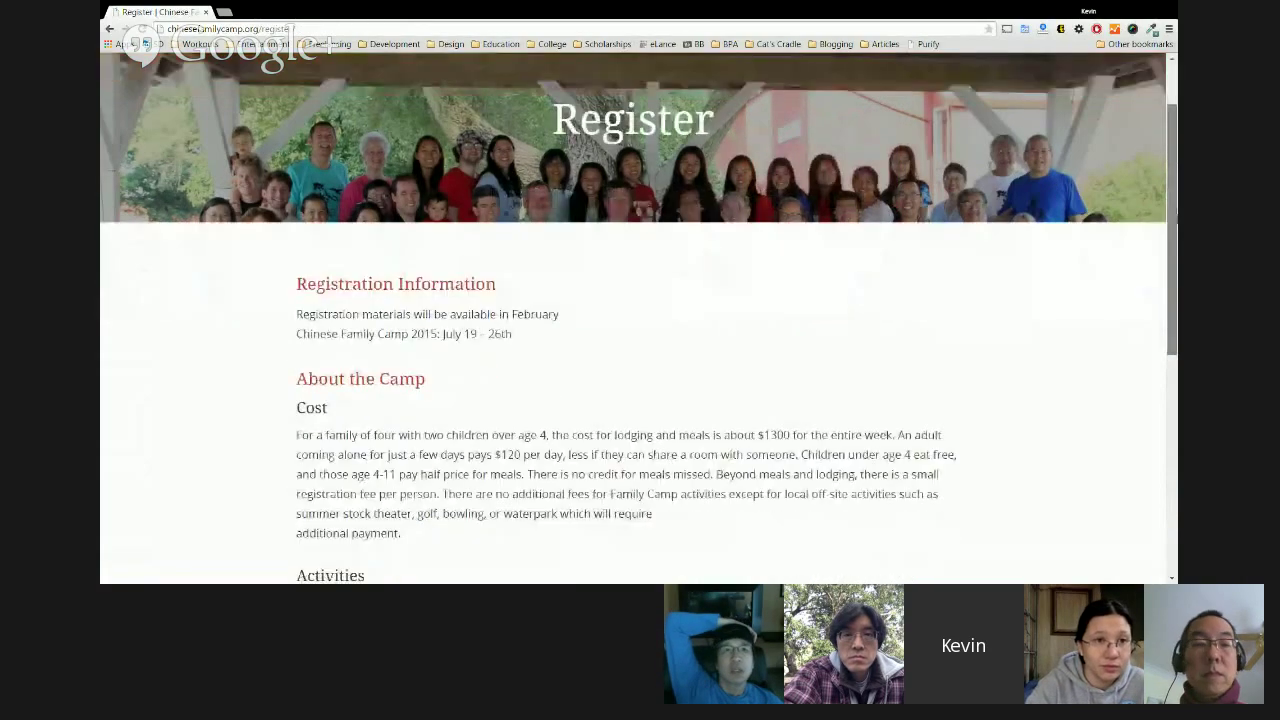
pyautogui.scroll(-2, 640, 320)
pyautogui.scroll(-1, 510, 394)
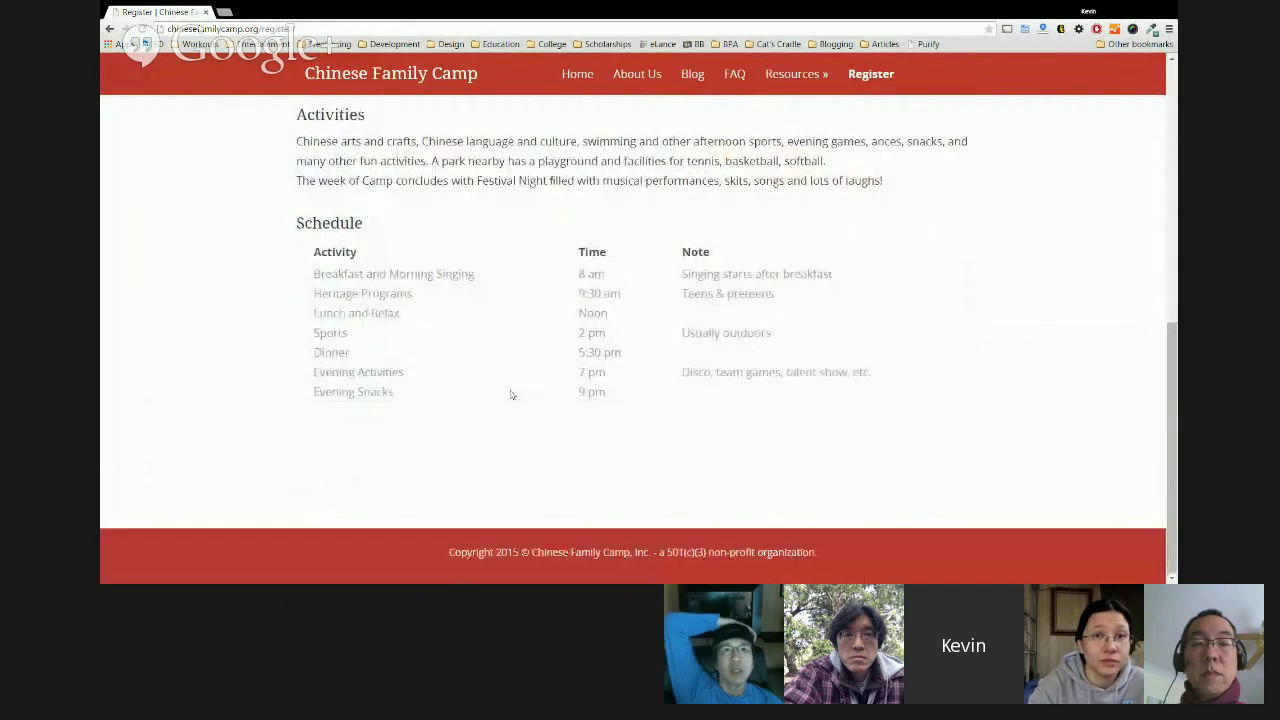
pyautogui.scroll(10, 671, 437)
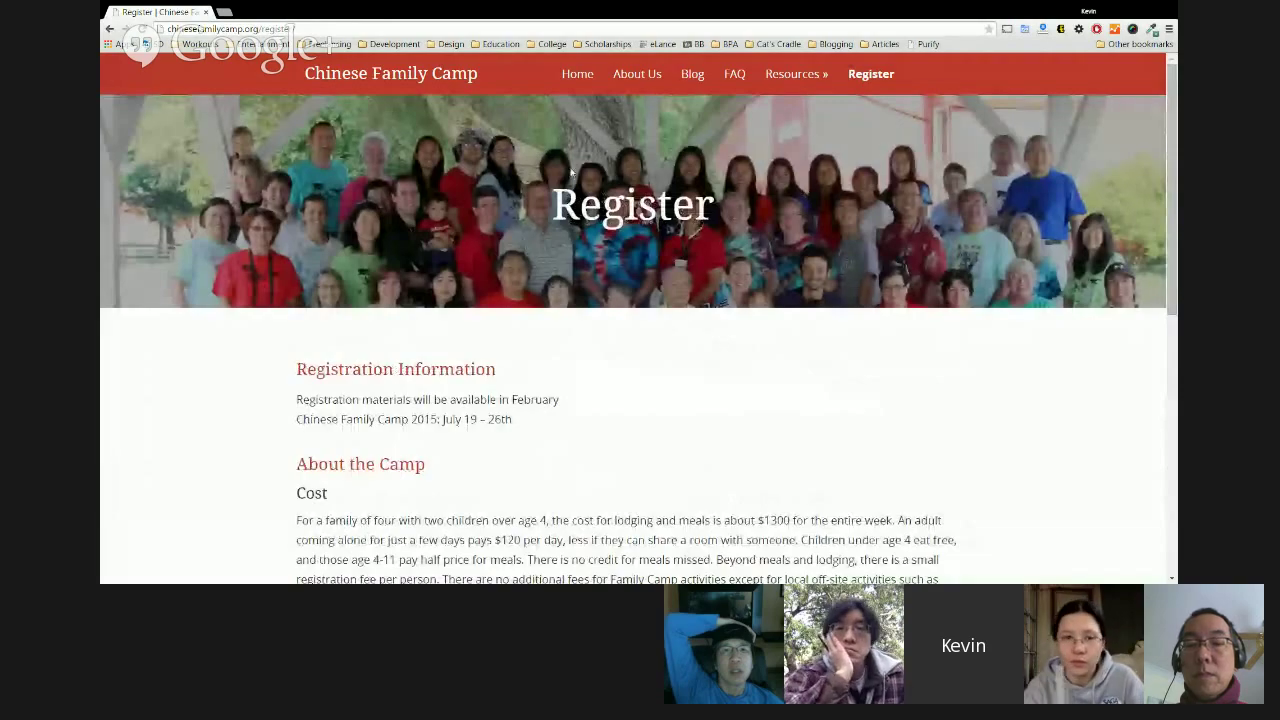
# Return to the home page via the site logo and enter /wp in the address bar.
pyautogui.click(408, 70)
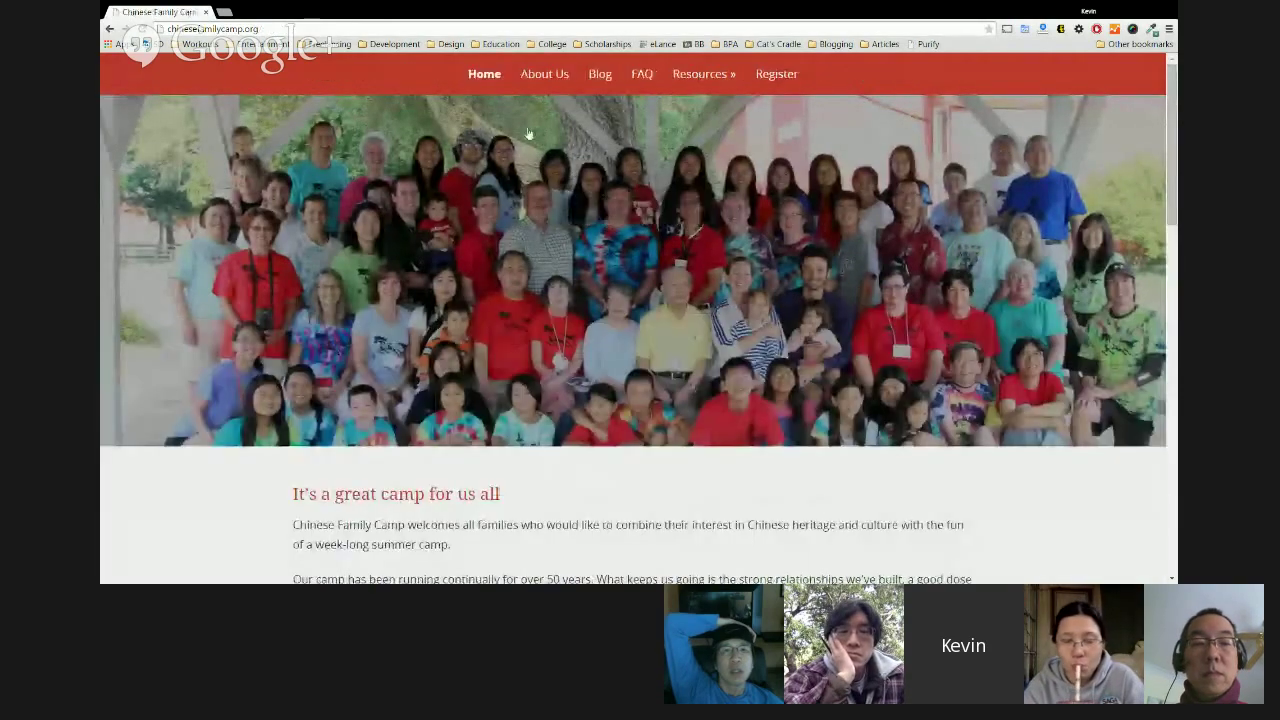
pyautogui.scroll(-2, 740, 207)
pyautogui.scroll(2, 740, 207)
pyautogui.moveTo(716, 80)
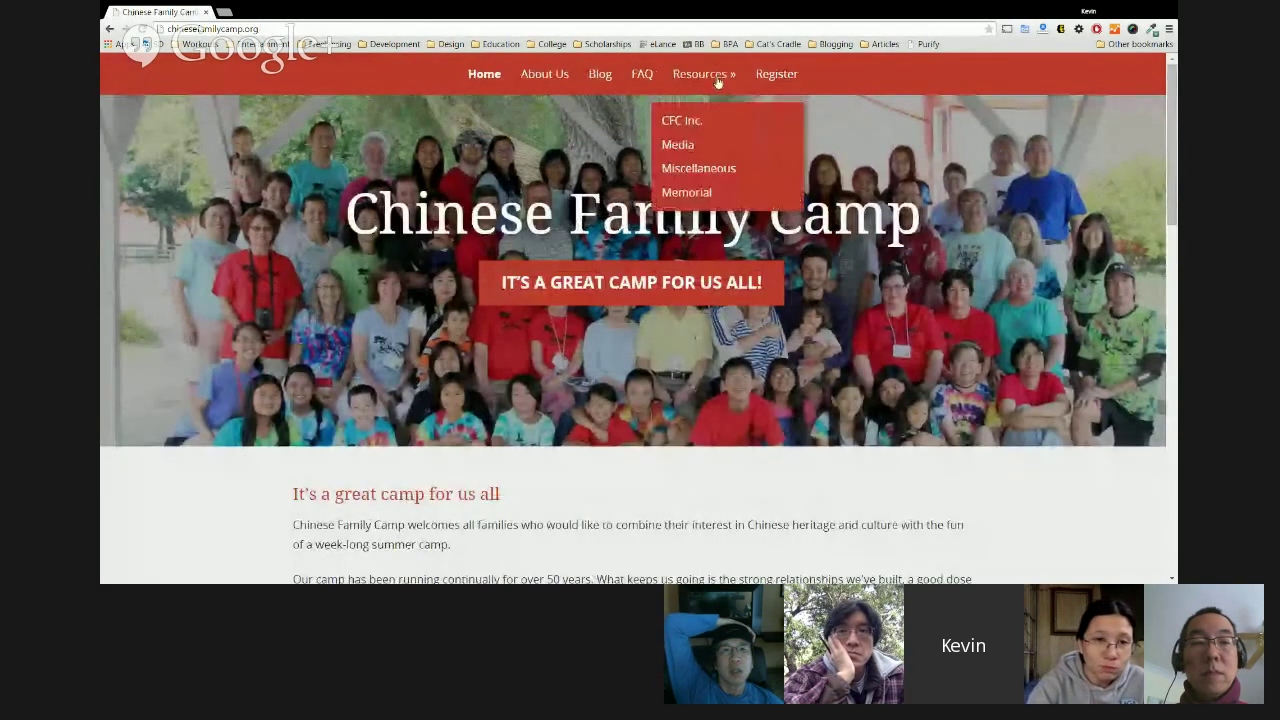
pyautogui.scroll(-3, 504, 82)
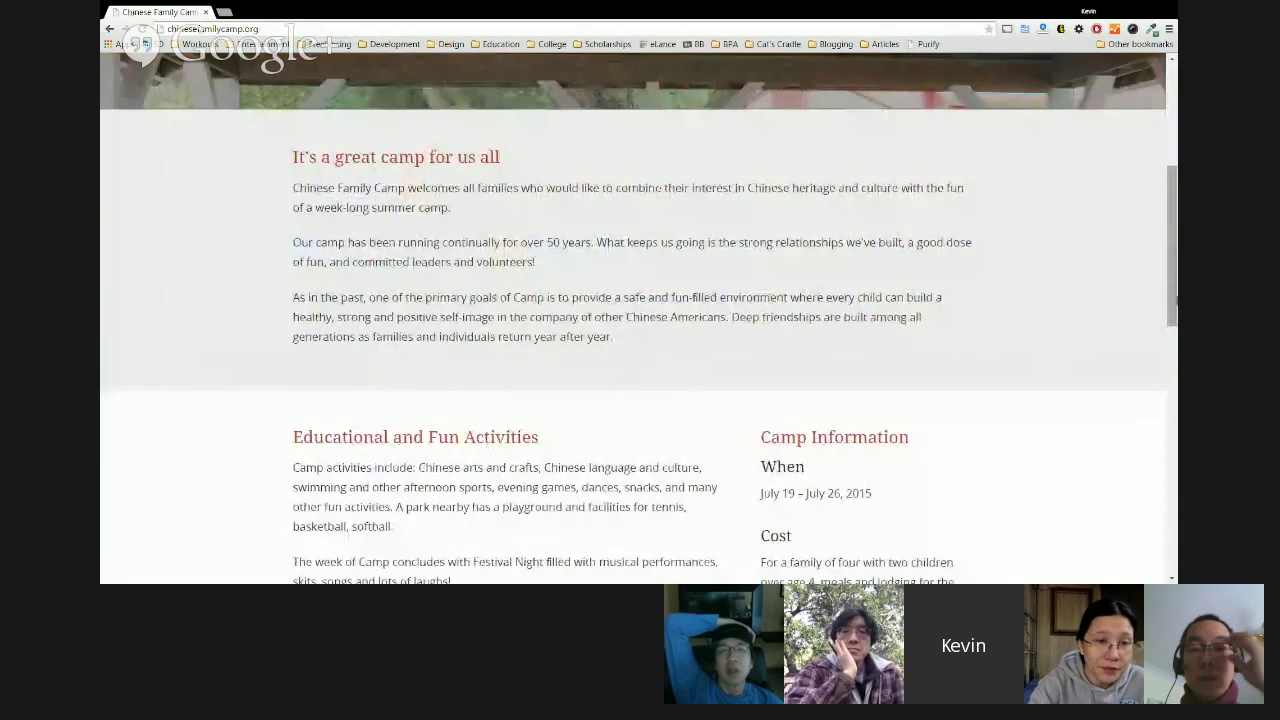
pyautogui.moveTo(1176, 290); pyautogui.dragTo(1175, 150)
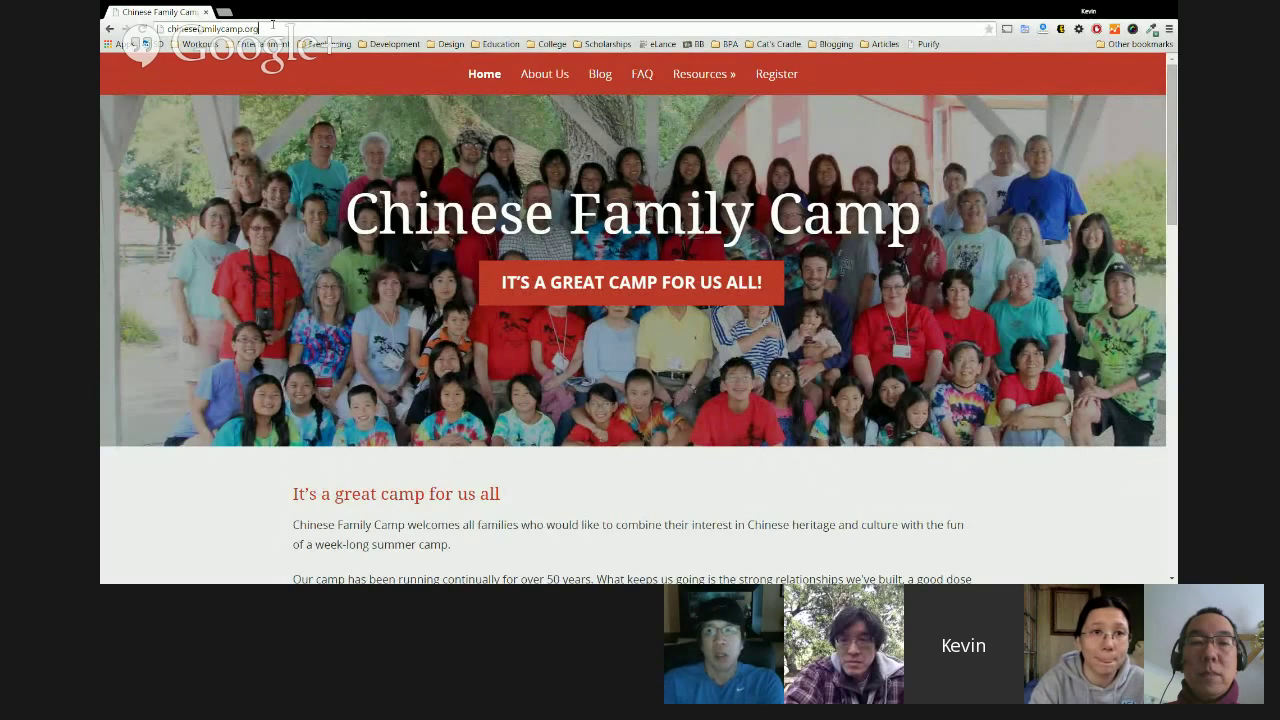
pyautogui.write('/wp')
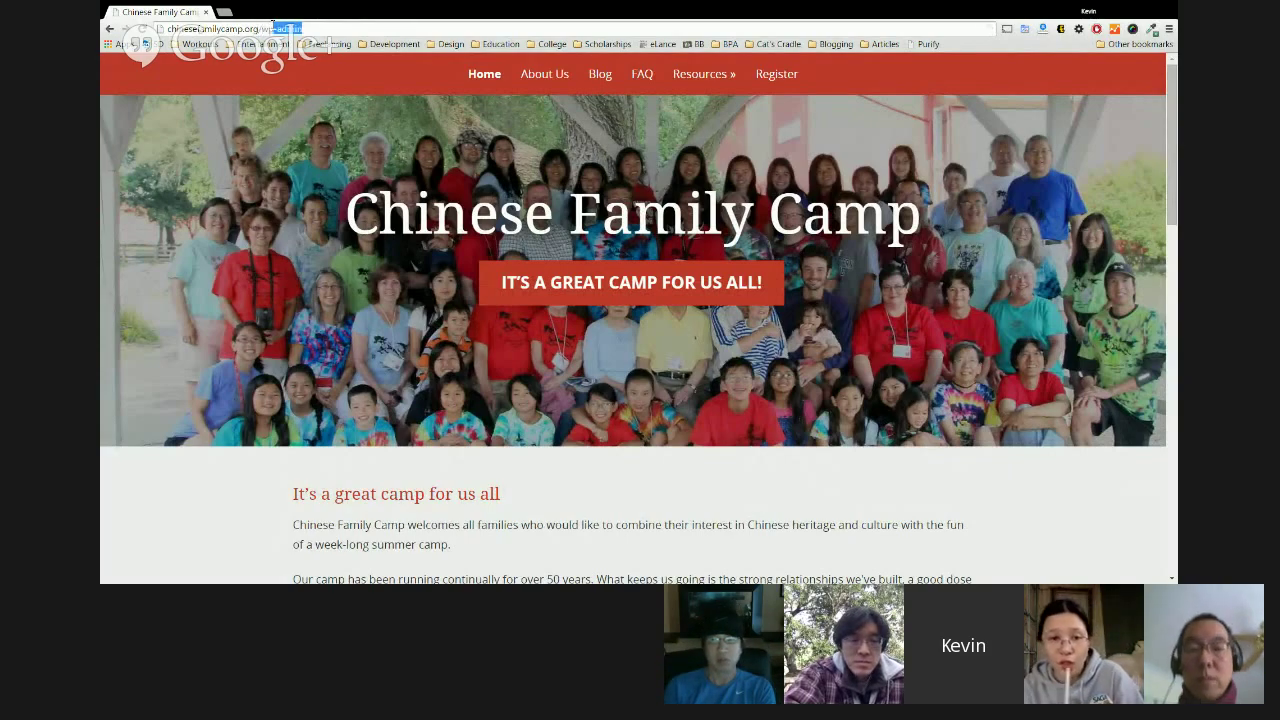
# Go to wp-admin, tick Remember Me and sign in to the Dashboard.
pyautogui.press('Return')
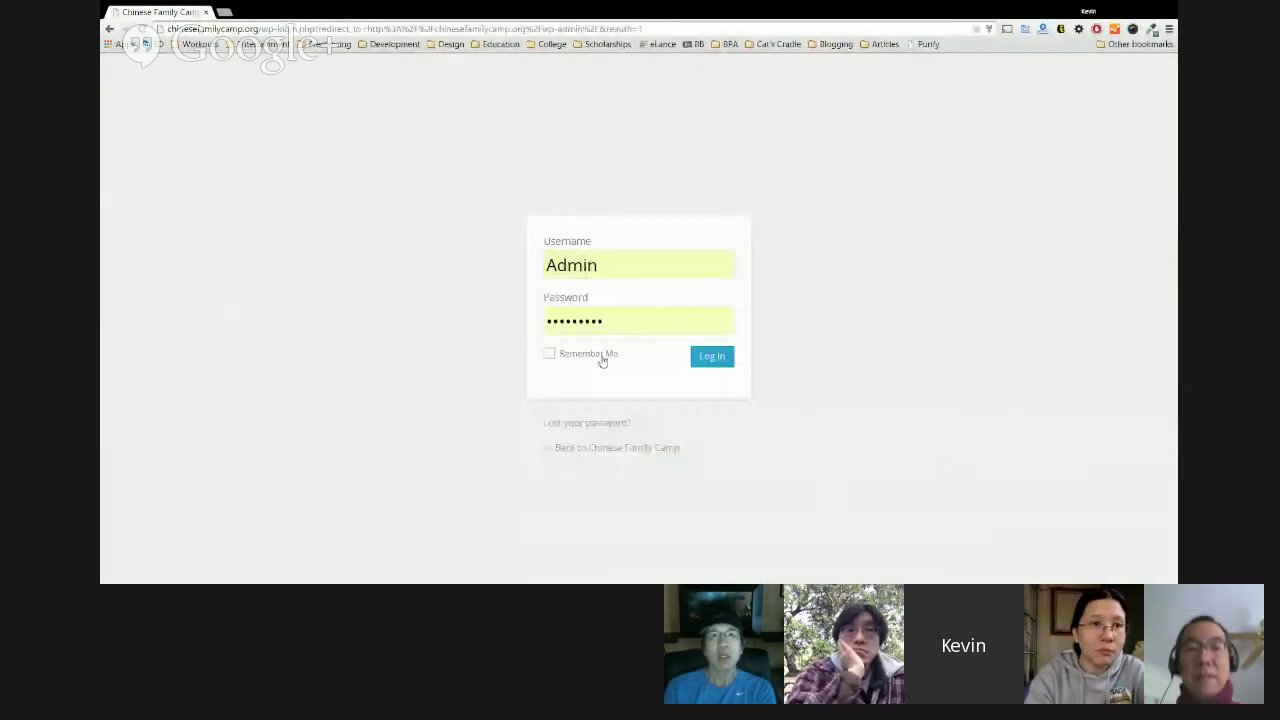
pyautogui.click(601, 358)
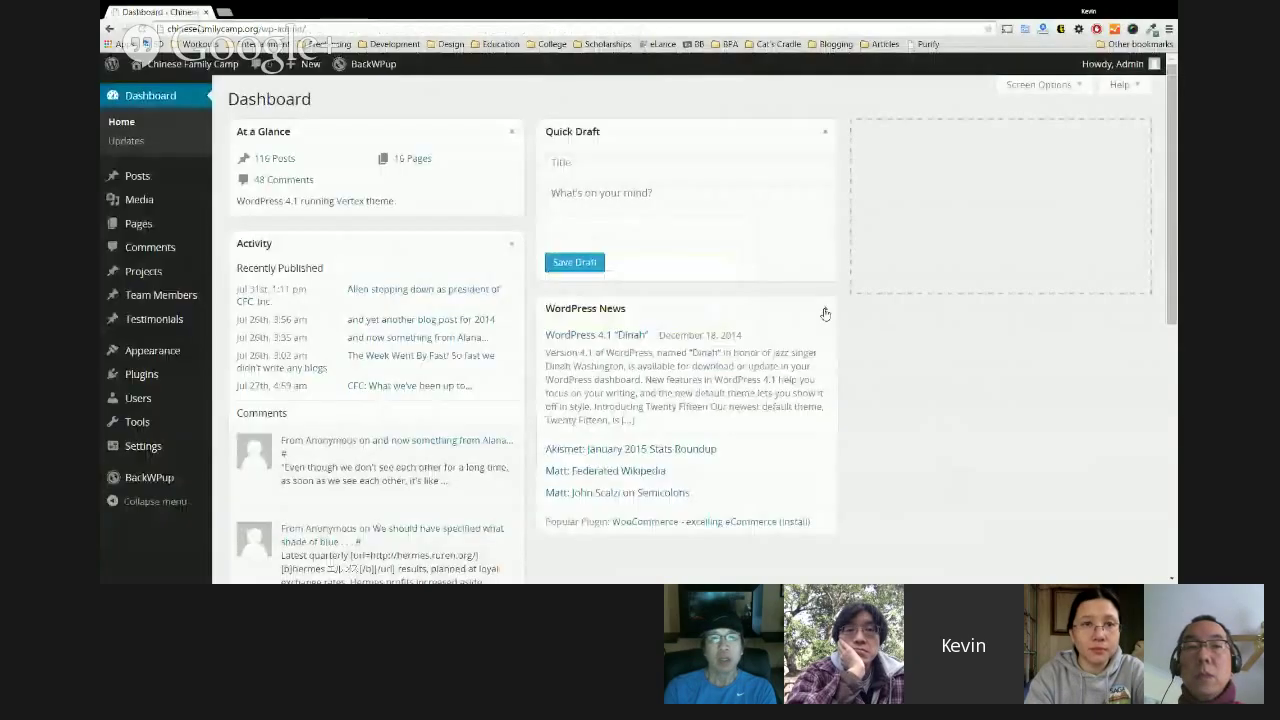
pyautogui.scroll(-1, 870, 556)
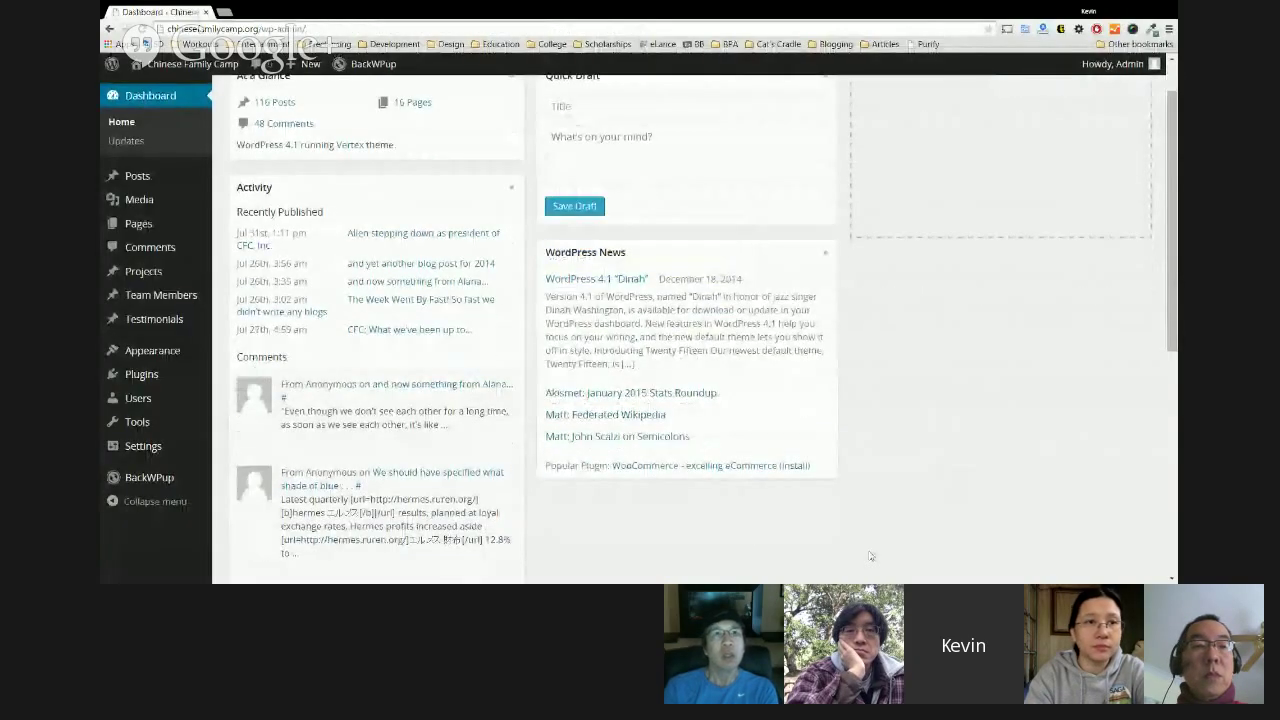
pyautogui.scroll(1, 870, 556)
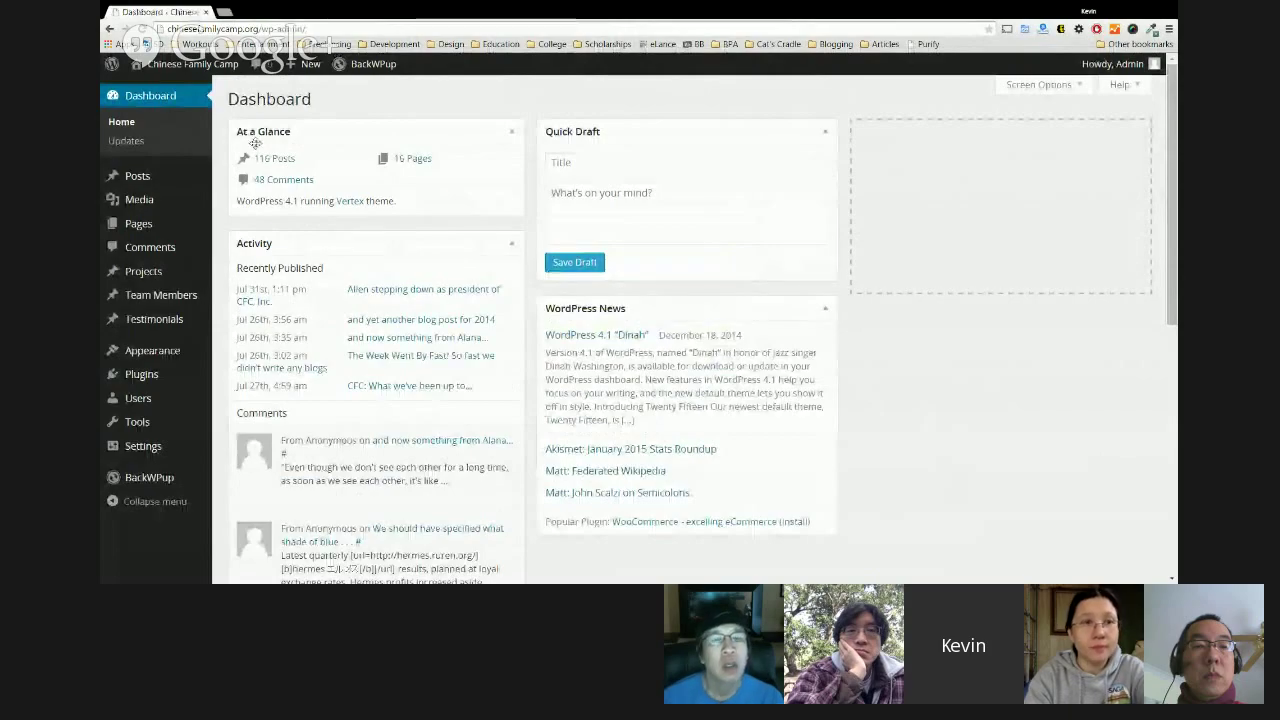
pyautogui.moveTo(144, 182)
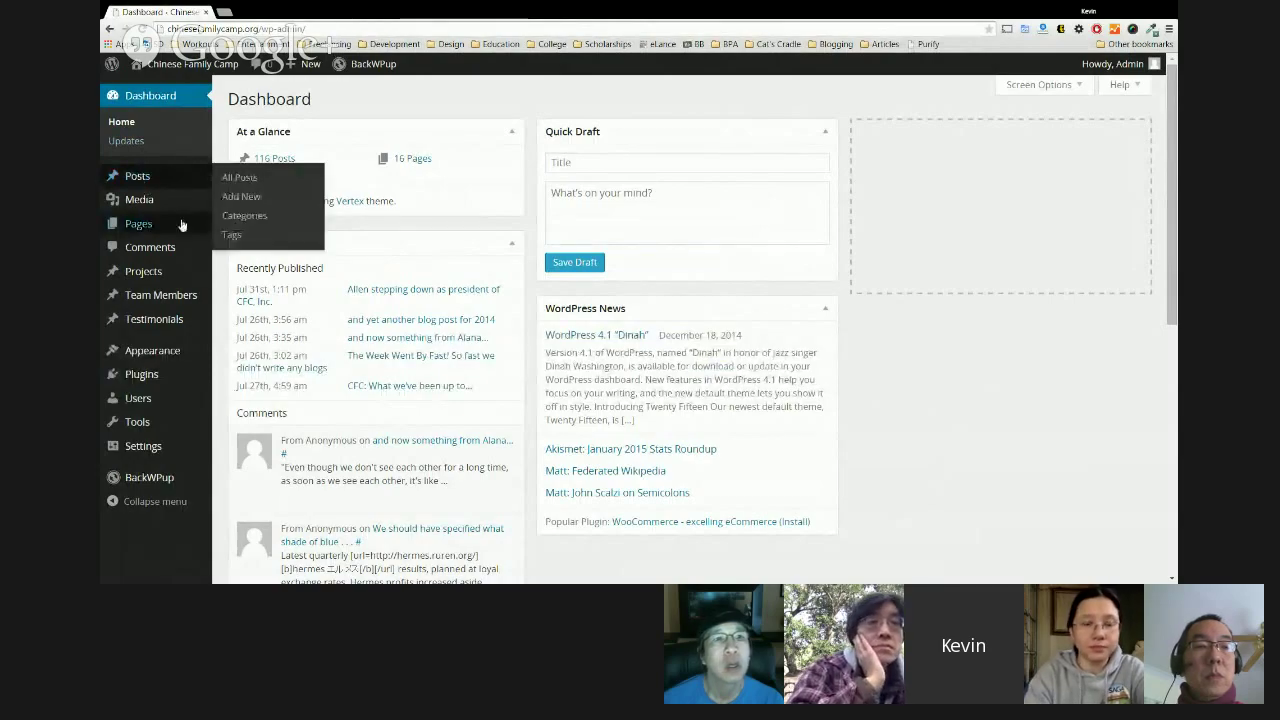
# From All Posts, view 'The Week Went By Fast!' post on the live site.
pyautogui.click(137, 176)
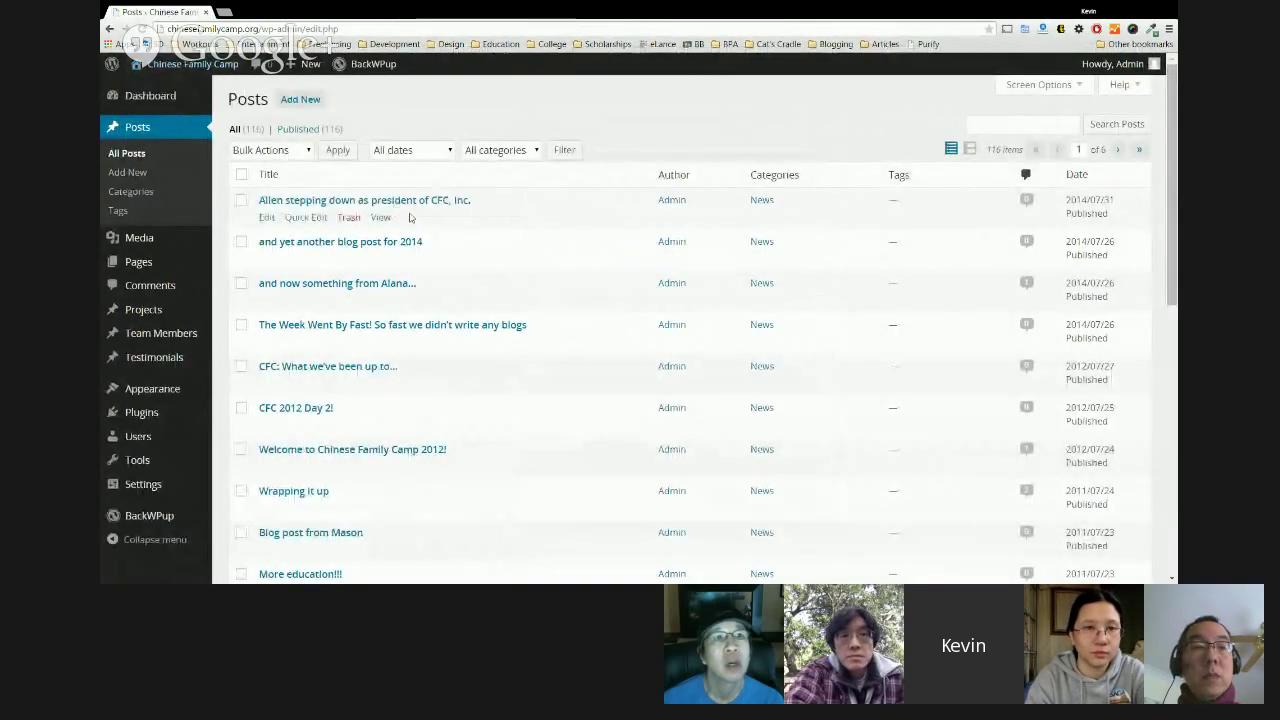
pyautogui.scroll(-1, 395, 208)
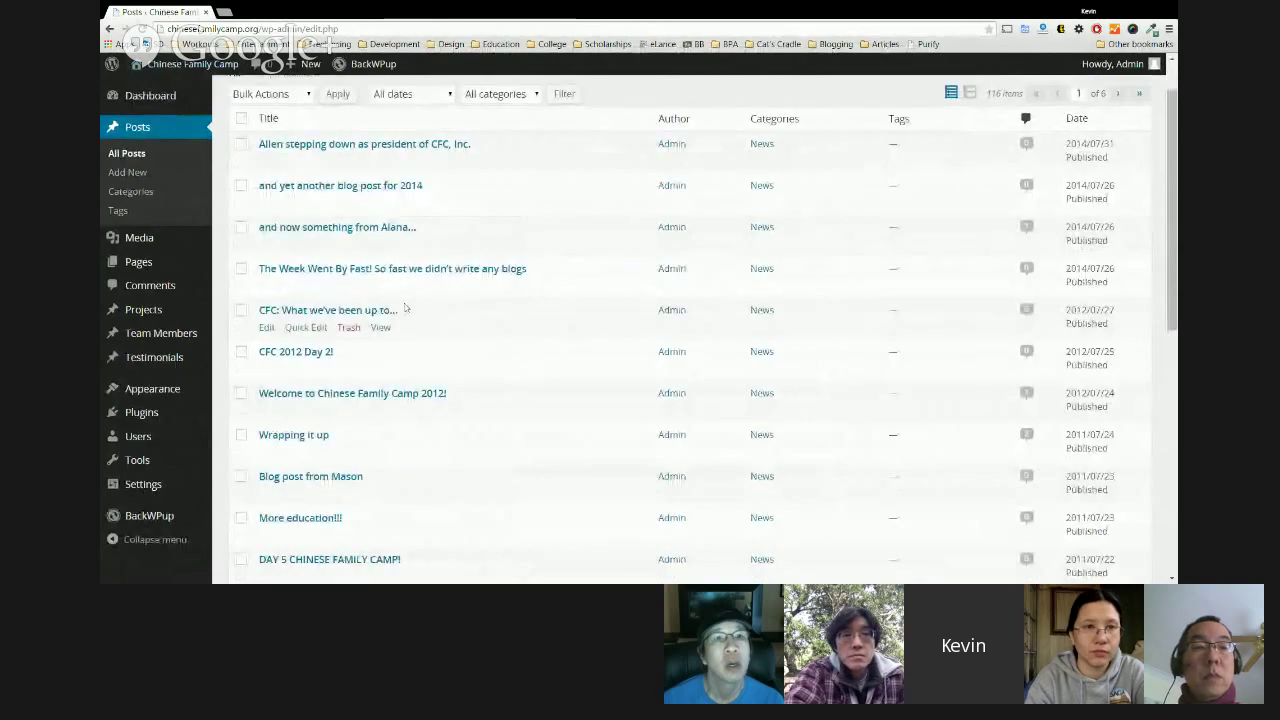
pyautogui.click(296, 272)
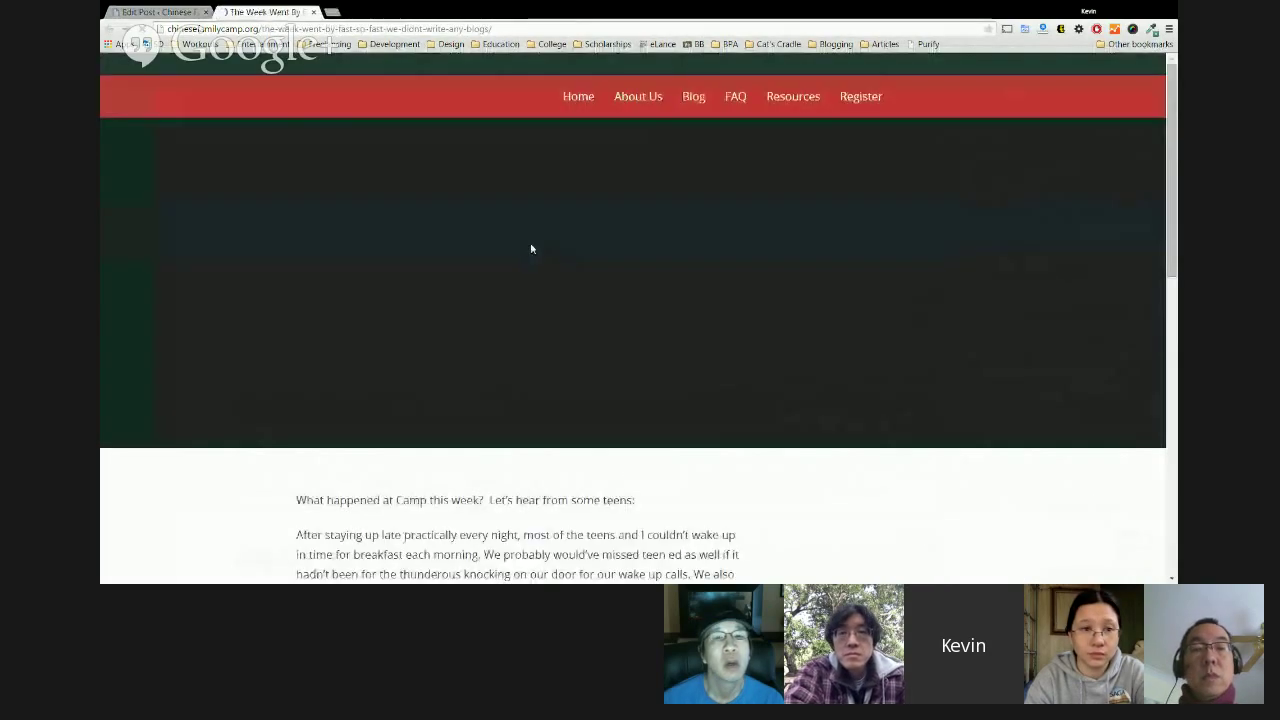
pyautogui.scroll(-3, 531, 249)
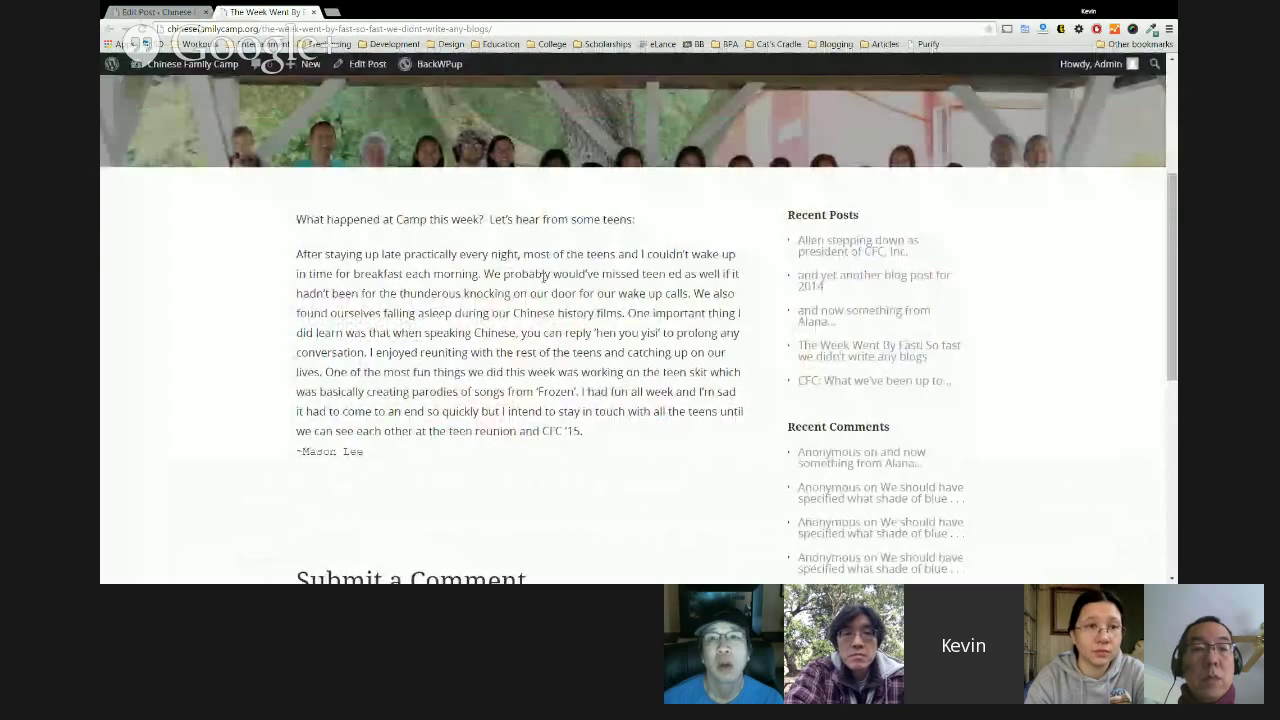
pyautogui.scroll(-1, 475, 234)
pyautogui.scroll(4, 476, 233)
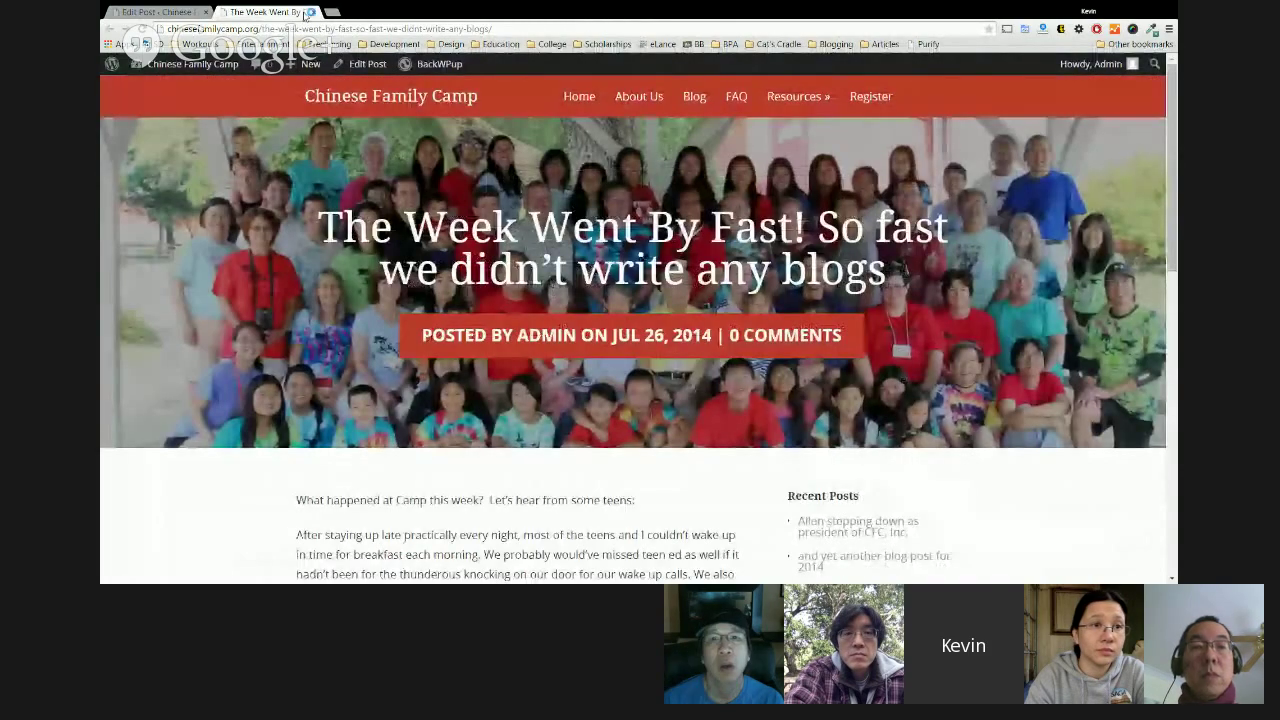
pyautogui.hotkey('ctrl', 'shift', 'Tab')
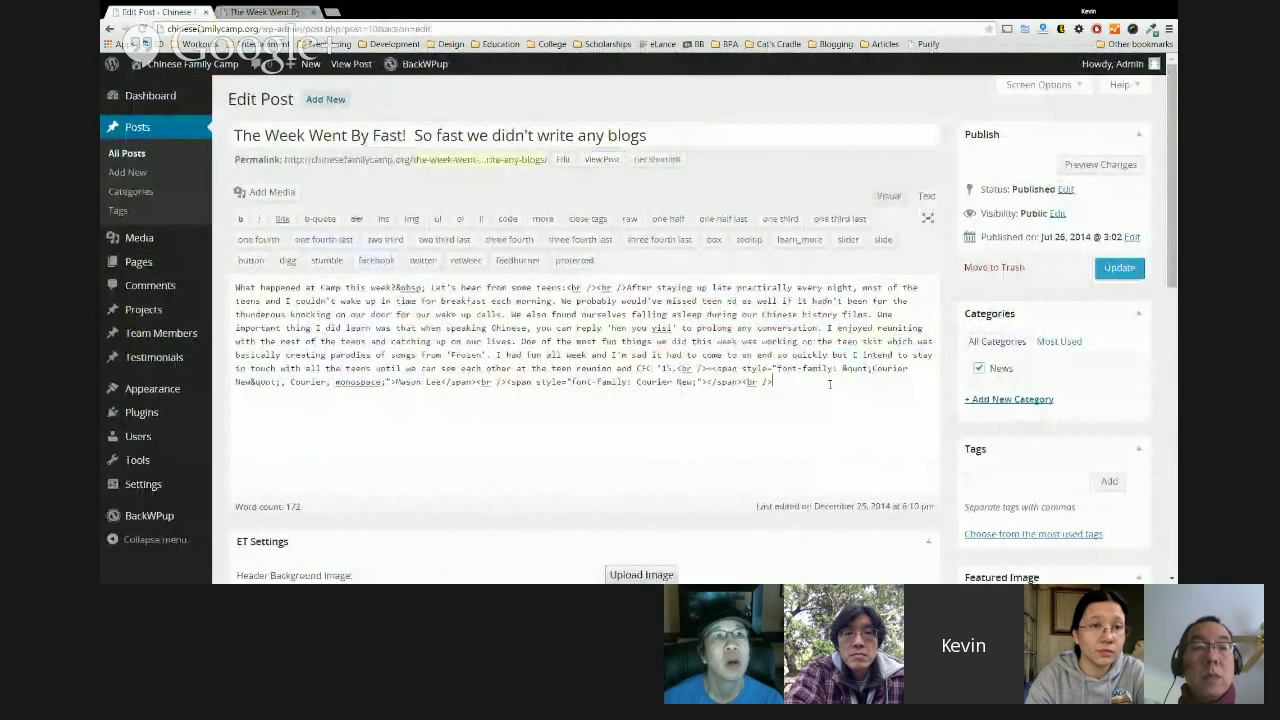
pyautogui.click(887, 197)
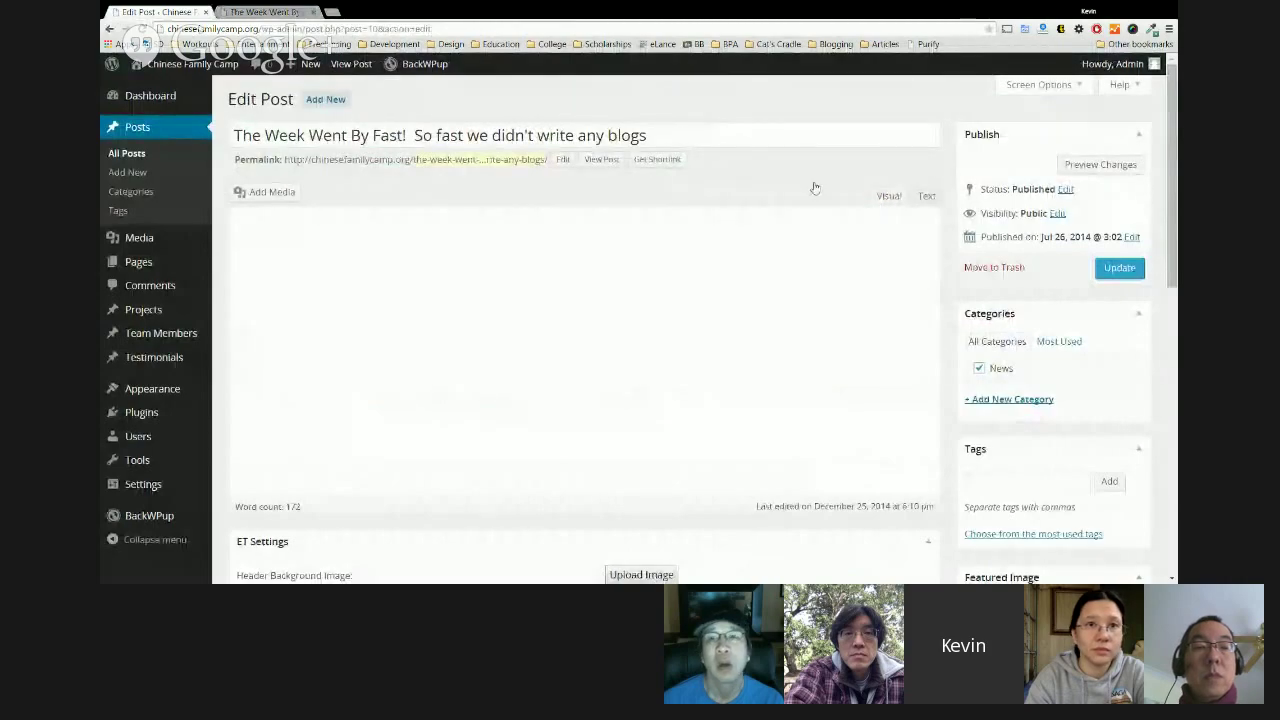
pyautogui.scroll(-1, 536, 341)
pyautogui.click(536, 341)
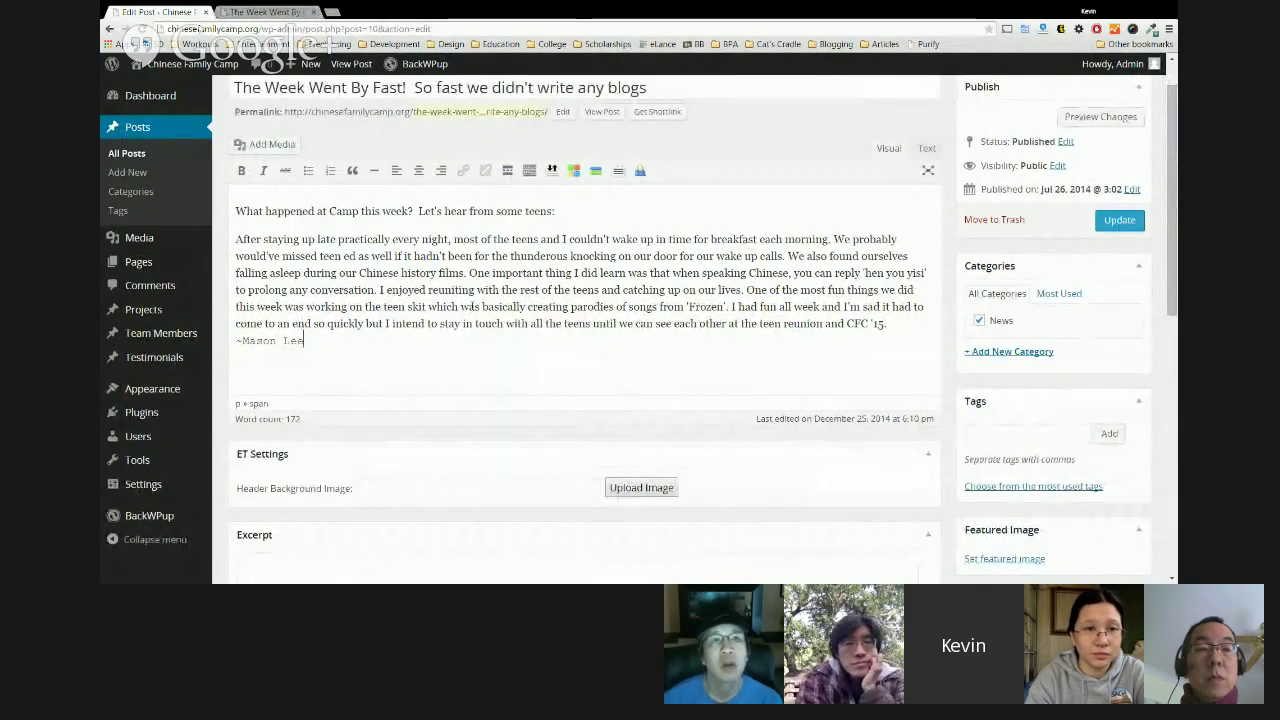
# Add a bold 'Example text' line after 'Let's hear from some teens:' and preview the changes.
pyautogui.click(557, 211)
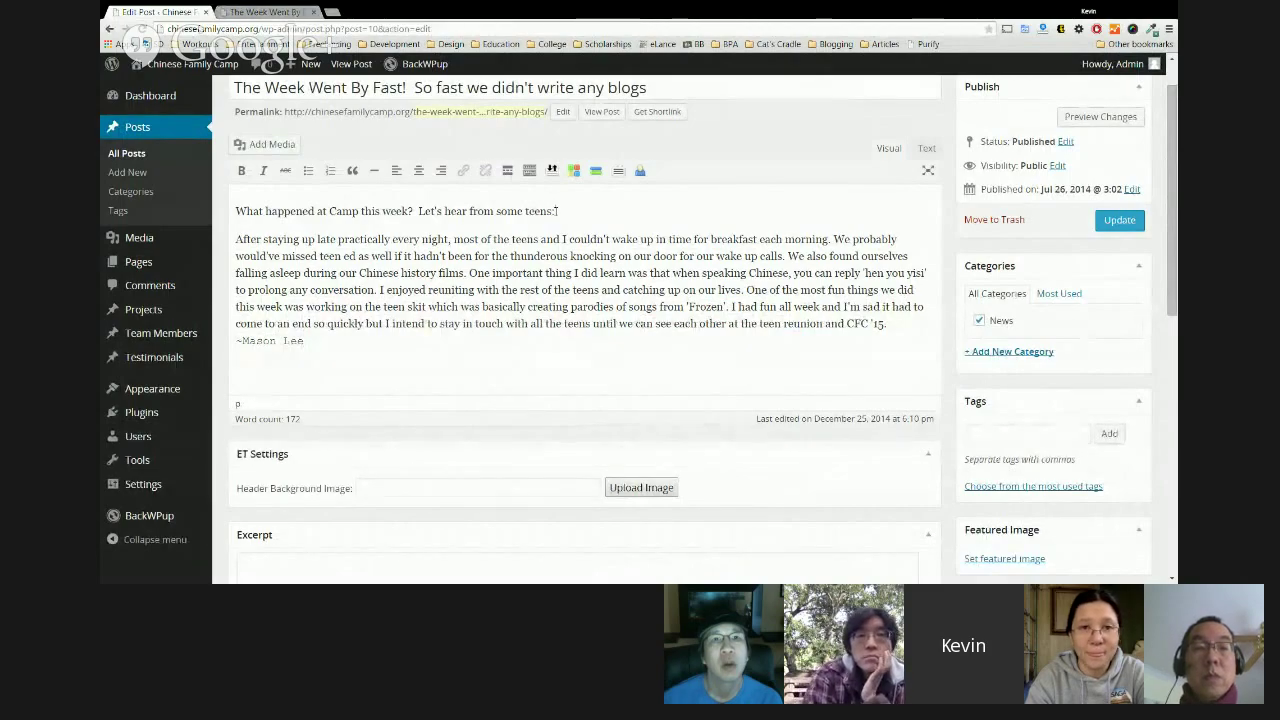
pyautogui.press('Return')
pyautogui.write('Example text')
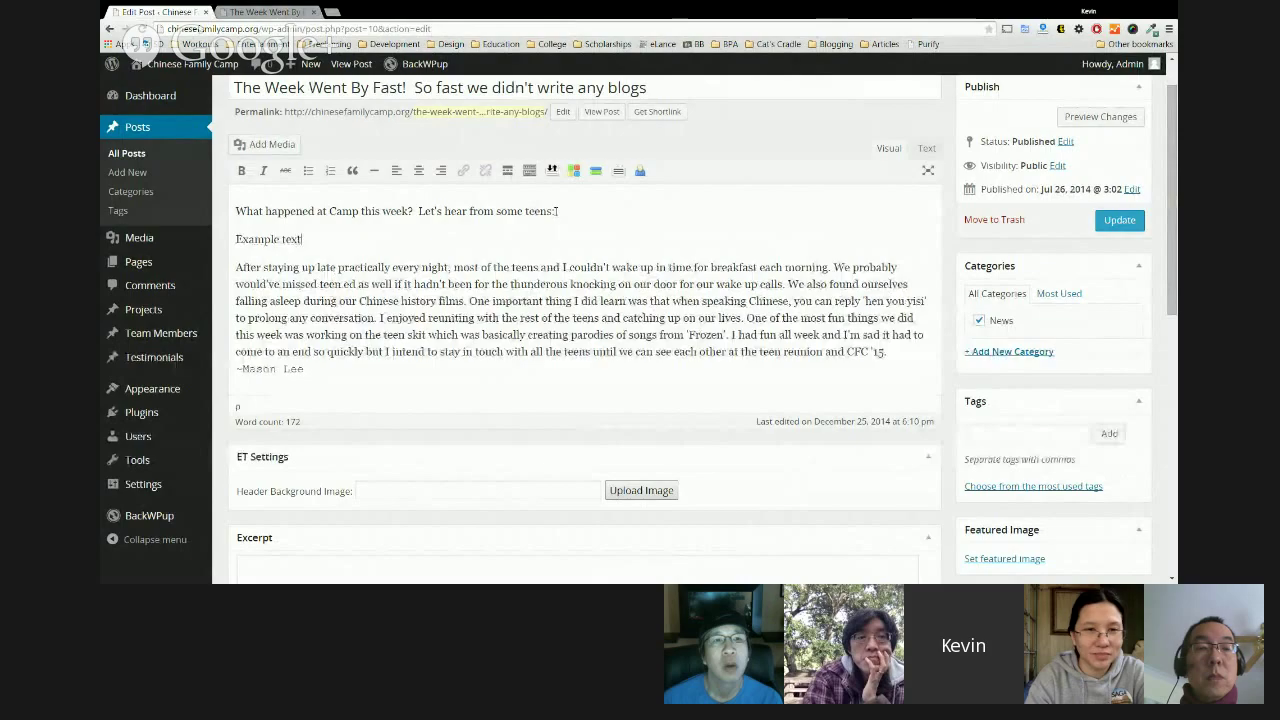
pyautogui.hotkey('shift', 'Home')
pyautogui.click(242, 171)
pyautogui.click(377, 228)
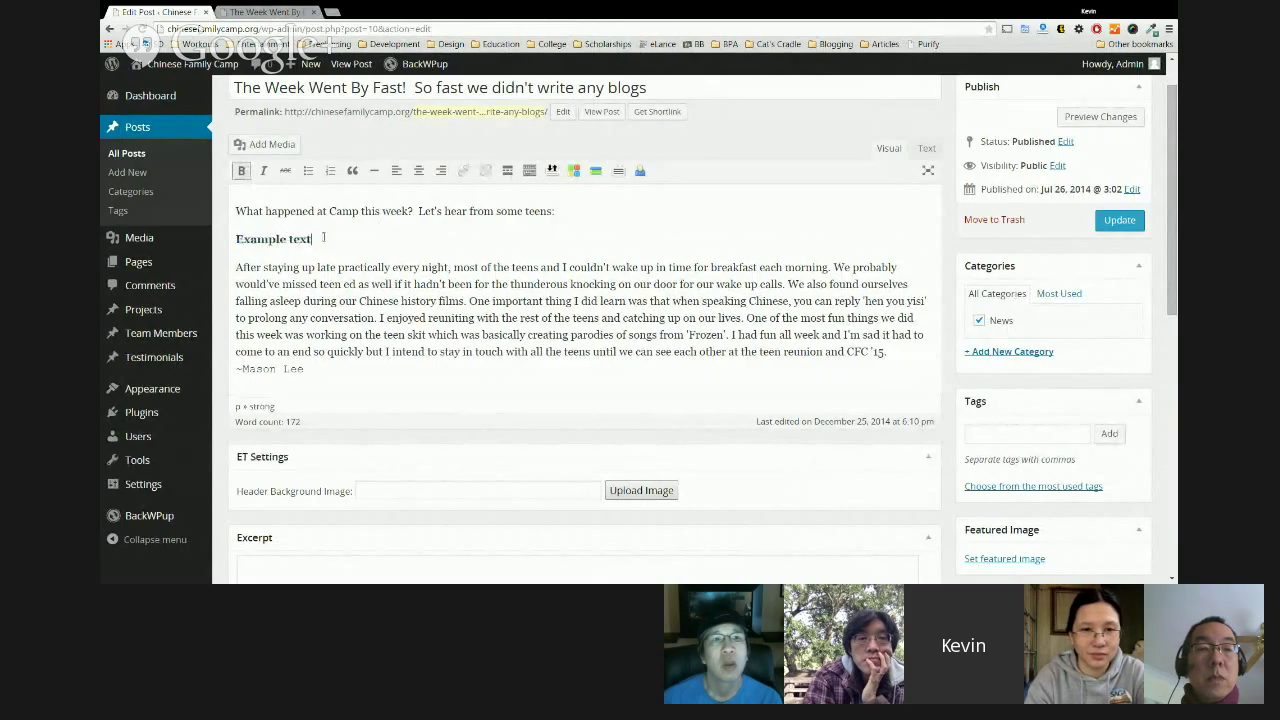
pyautogui.click(1102, 118)
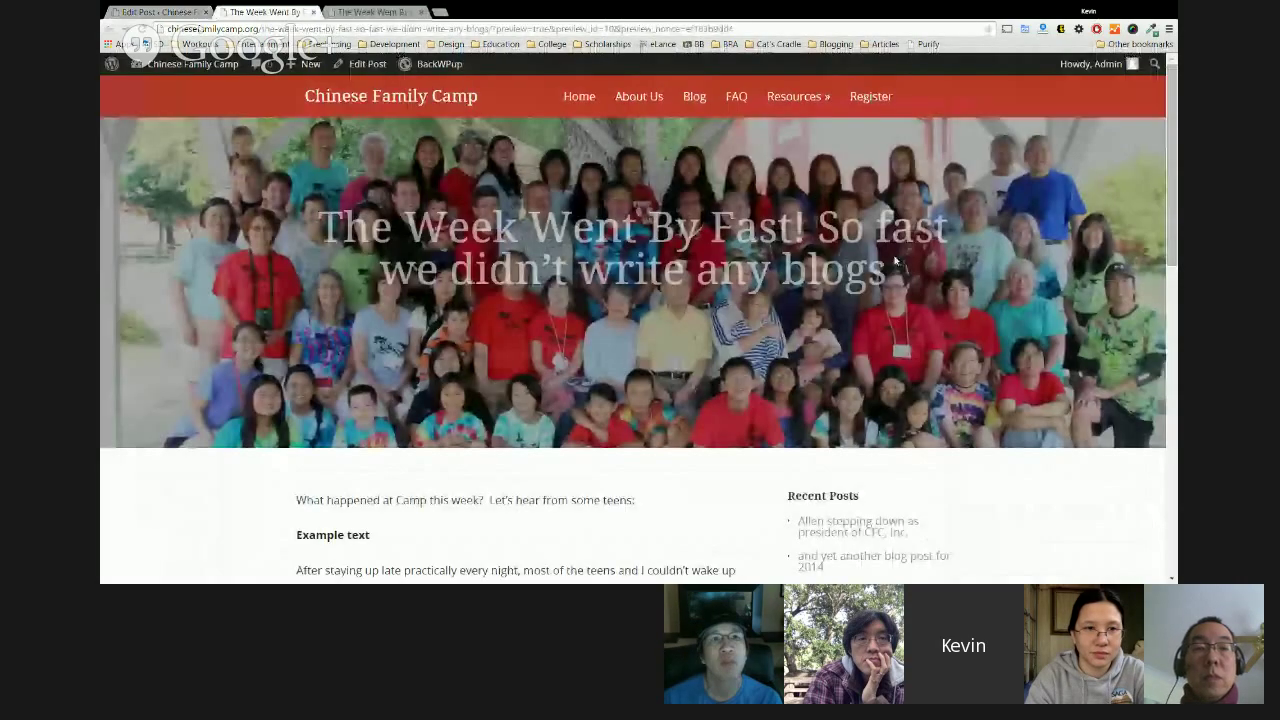
# Compare the preview with the editor, ending on Edit Post scrolled to Custom Fields.
pyautogui.scroll(-3, 895, 260)
pyautogui.moveTo(305, 219); pyautogui.dragTo(310, 290)
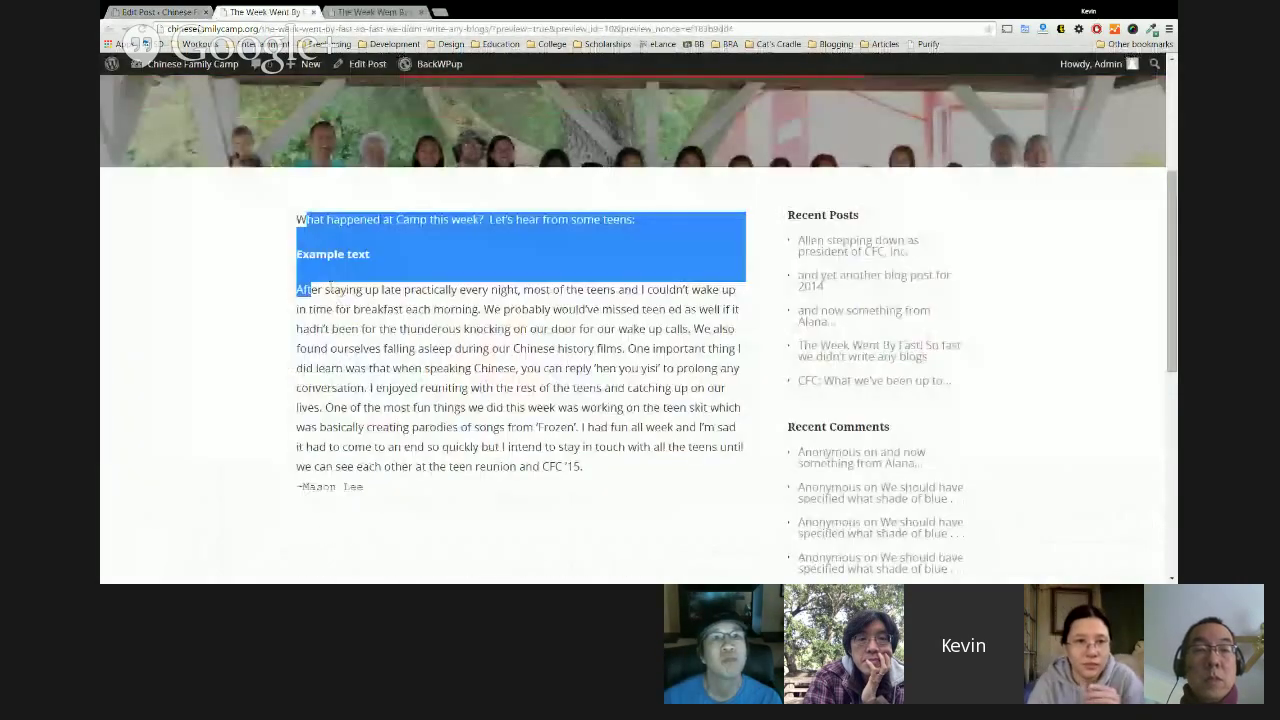
pyautogui.hotkey('ctrl', 'shift', 'Tab')
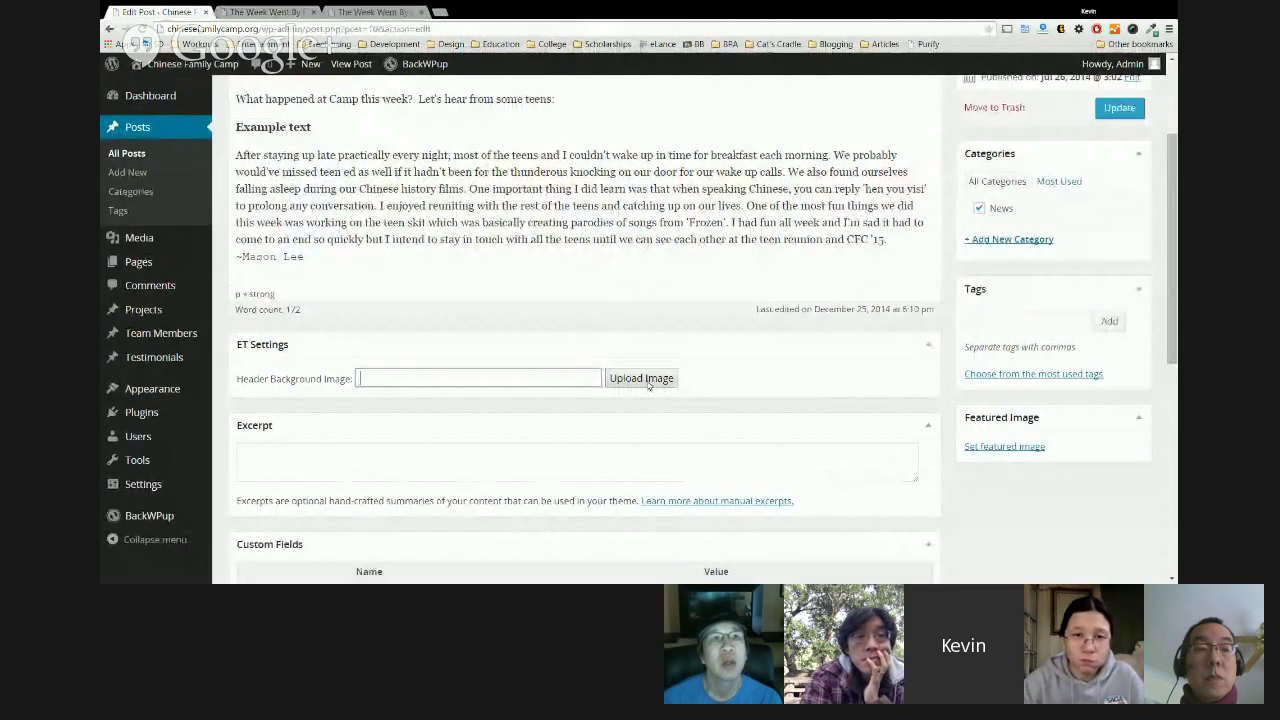
pyautogui.click(253, 10)
pyautogui.scroll(3, 666, 214)
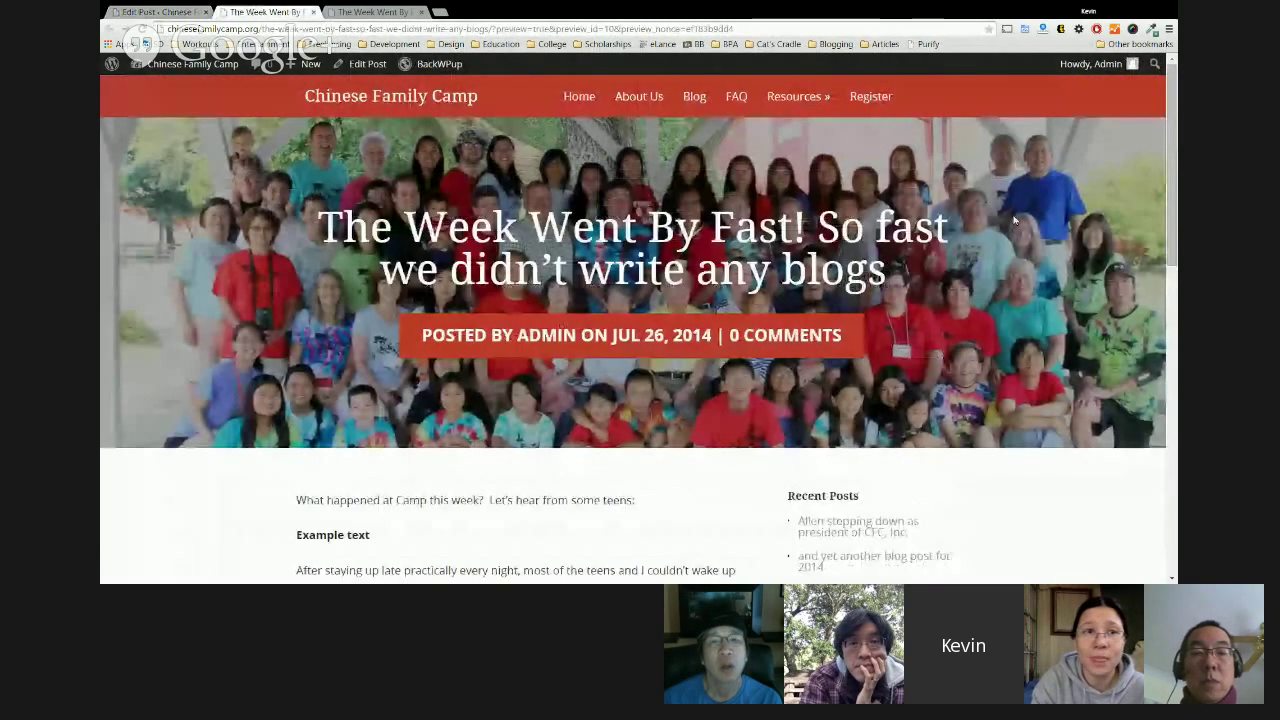
pyautogui.click(165, 10)
pyautogui.scroll(-2, 568, 300)
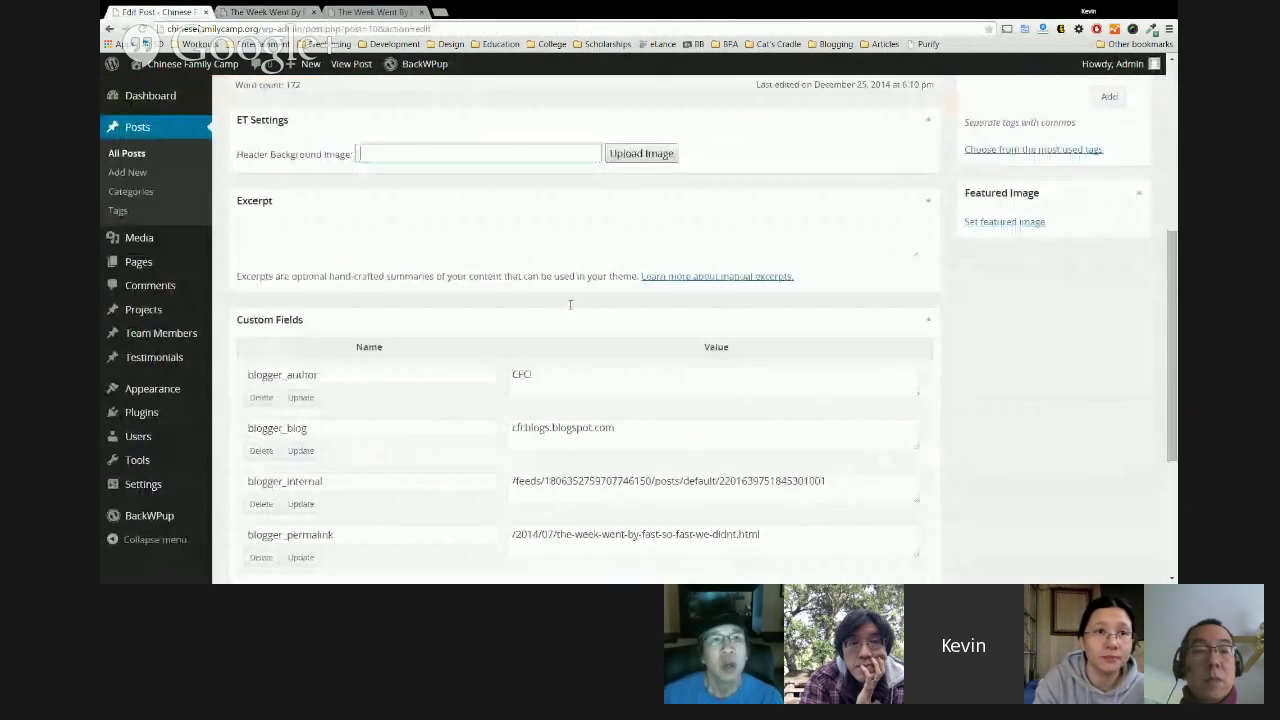
pyautogui.scroll(-1, 570, 304)
pyautogui.moveTo(899, 428); pyautogui.dragTo(420, 209)
pyautogui.click(420, 209)
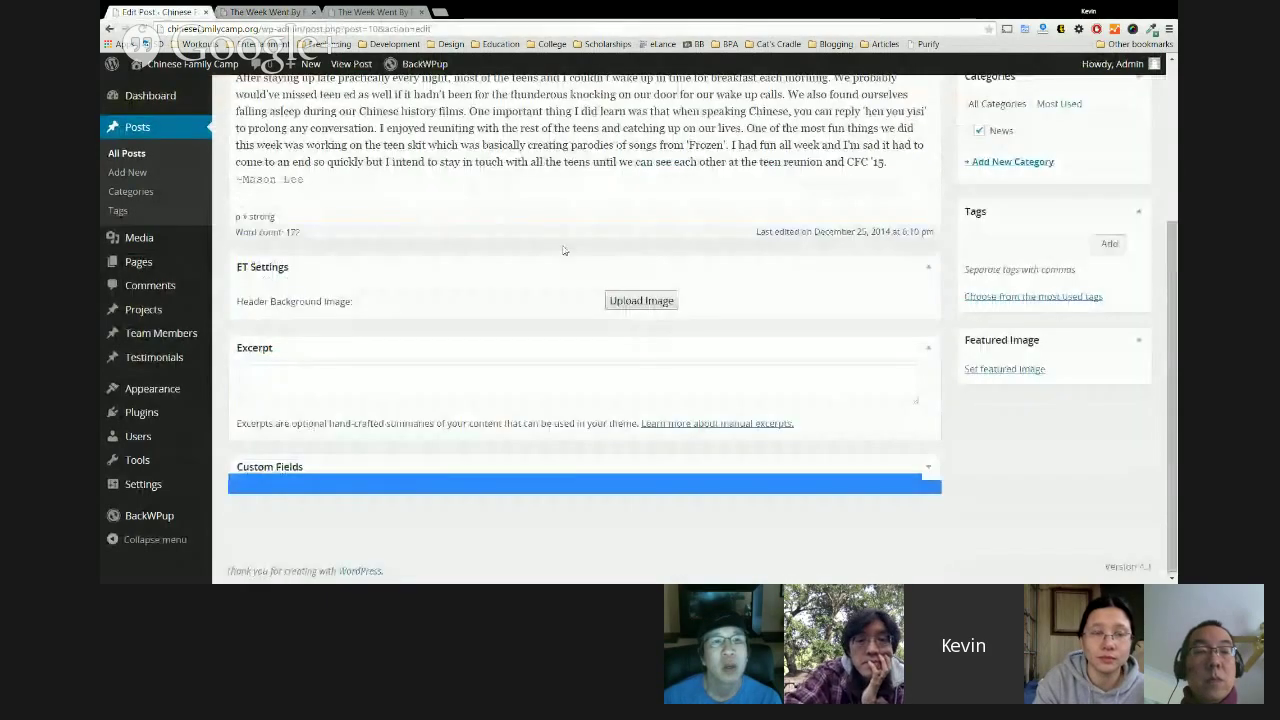
pyautogui.click(504, 467)
pyautogui.scroll(-3, 964, 371)
pyautogui.click(650, 348)
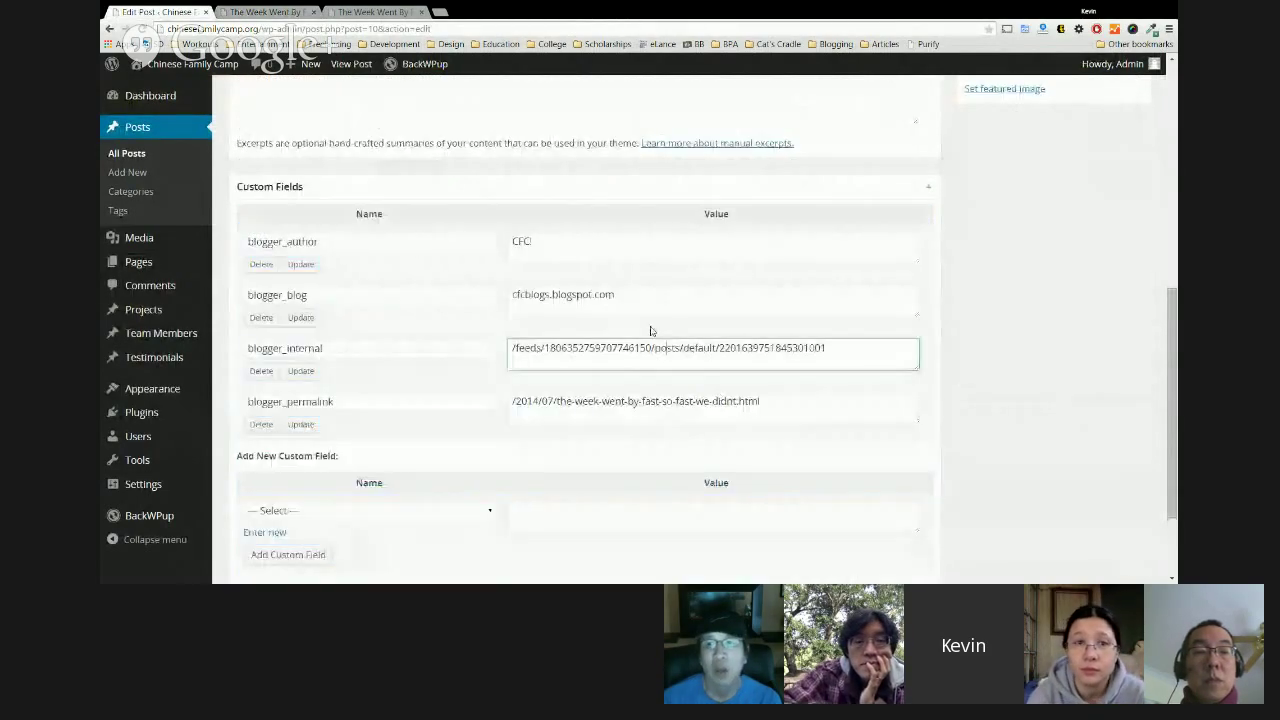
pyautogui.click(640, 246)
pyautogui.click(662, 401)
pyautogui.click(656, 352)
pyautogui.click(650, 300)
pyautogui.click(645, 246)
pyautogui.click(962, 323)
pyautogui.scroll(-2, 962, 323)
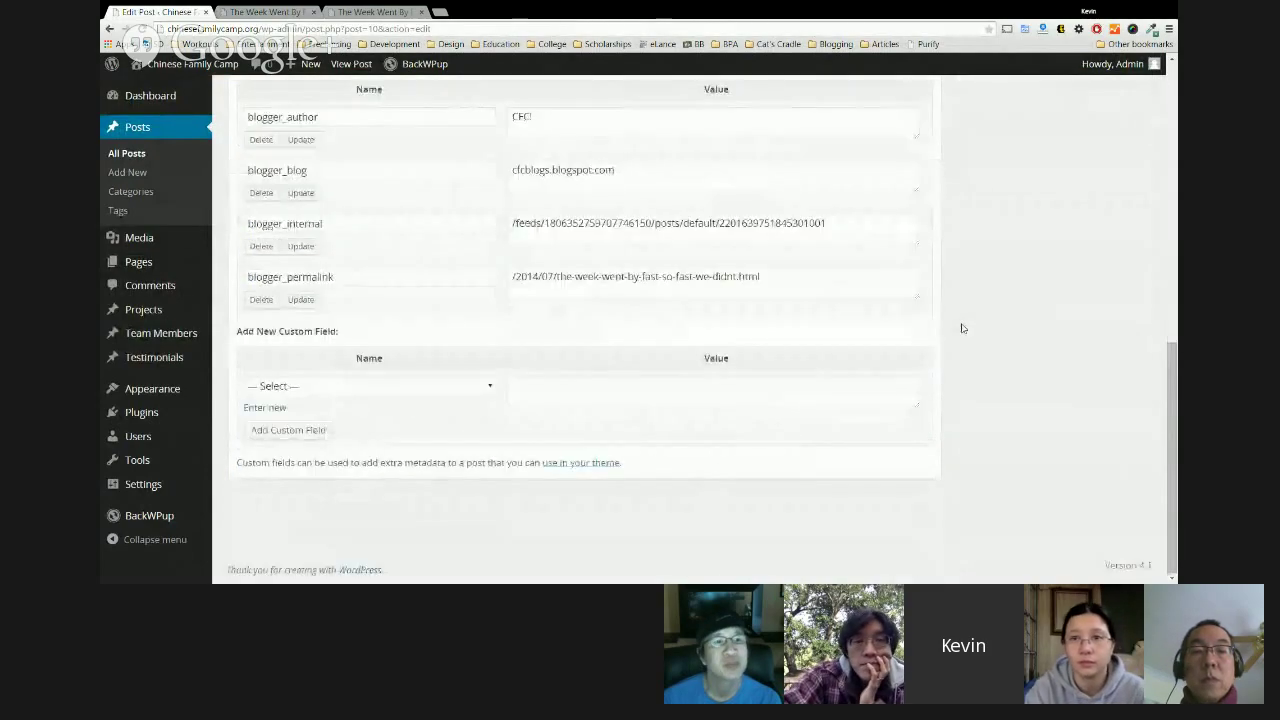
pyautogui.scroll(1, 1174, 389)
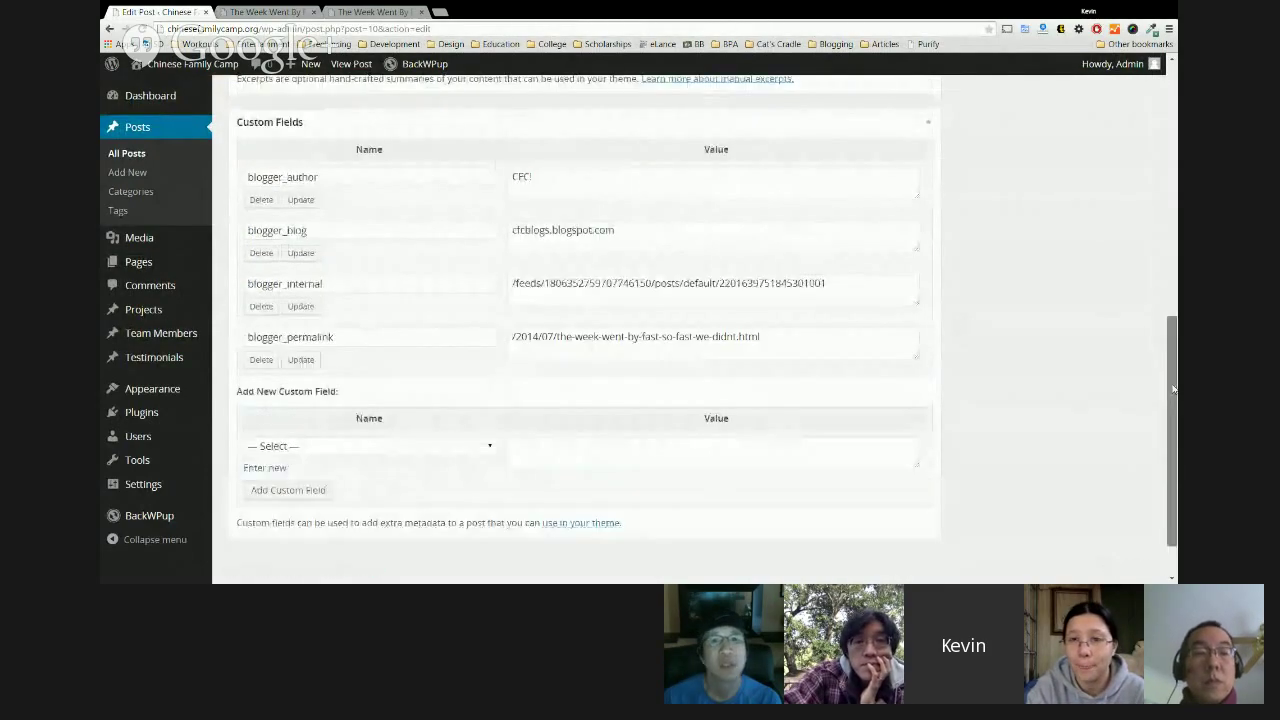
pyautogui.moveTo(1174, 389); pyautogui.dragTo(1173, 195)
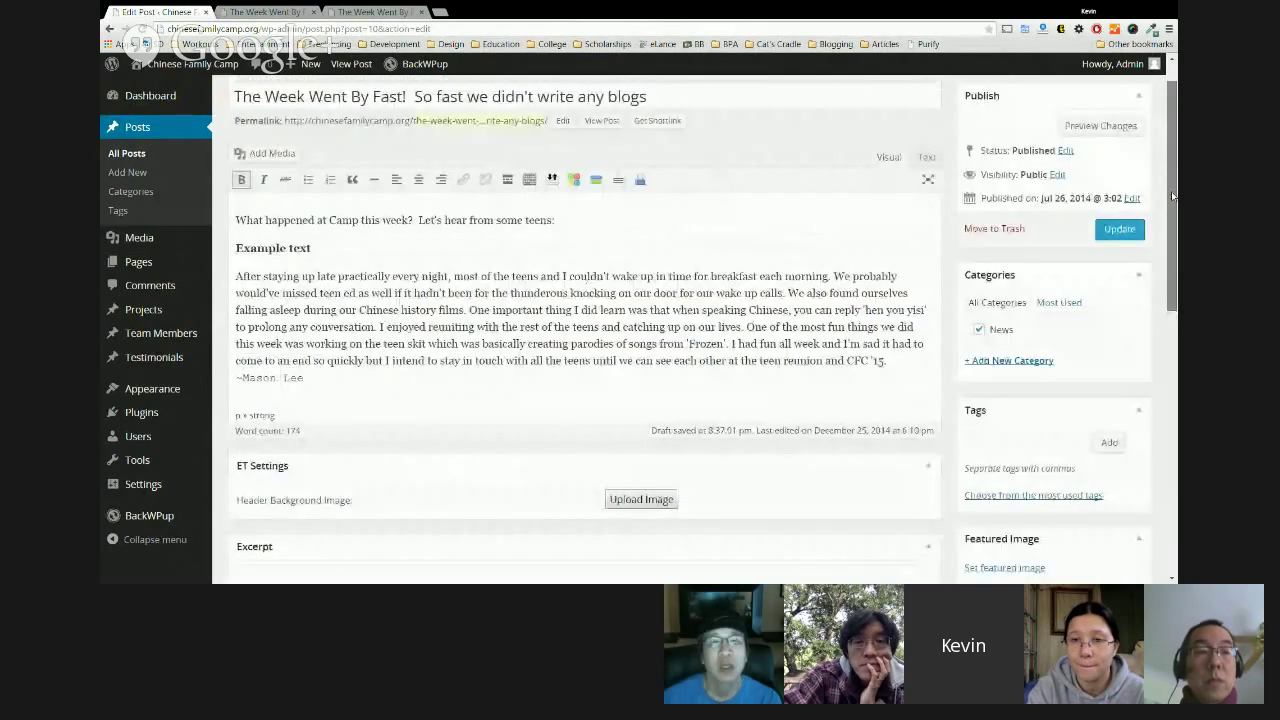
# Delete the 'Example text' line from the post, then go to All Posts.
pyautogui.scroll(1, 1173, 195)
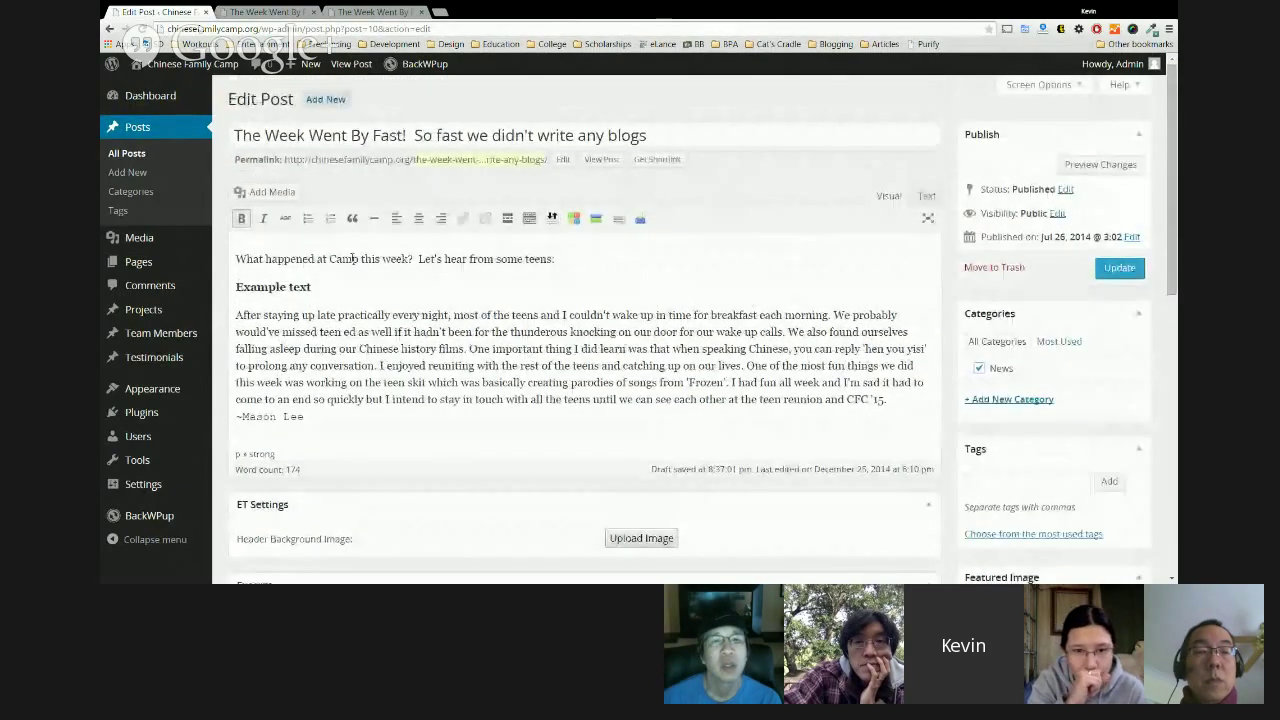
pyautogui.moveTo(313, 288); pyautogui.dragTo(237, 290)
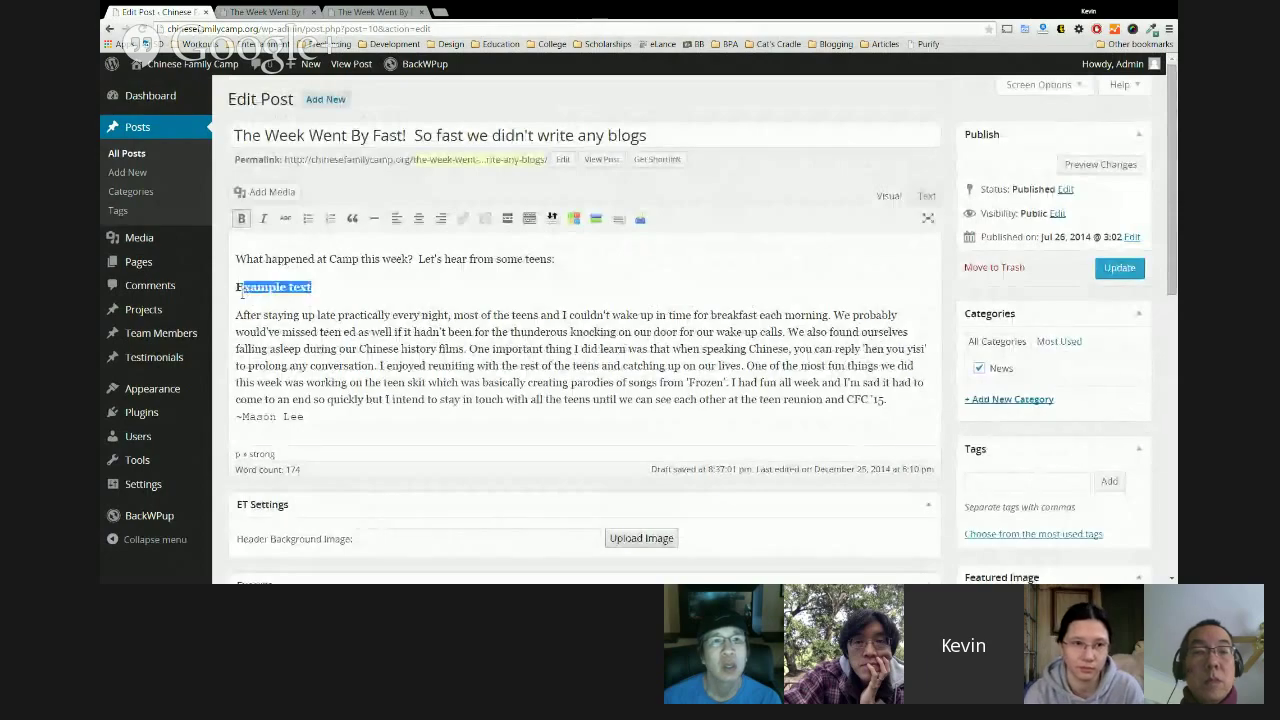
pyautogui.press('BackSpace')
pyautogui.press('BackSpace')
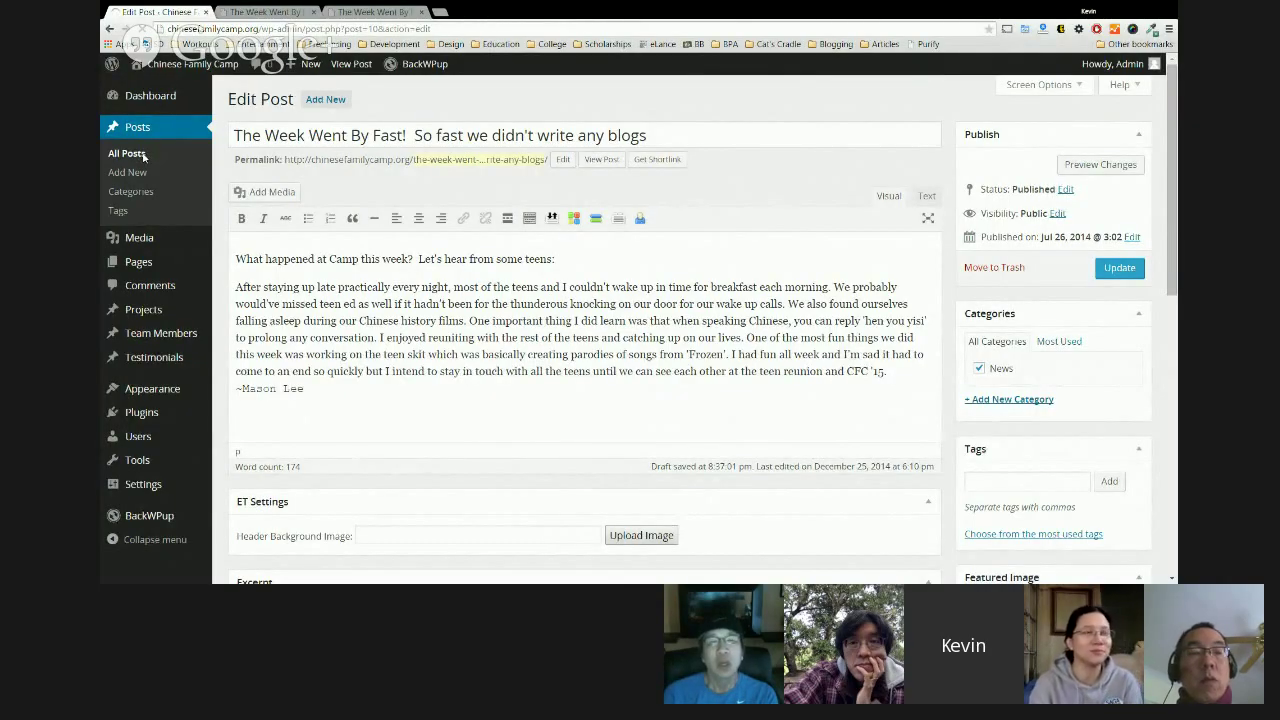
pyautogui.click(139, 155)
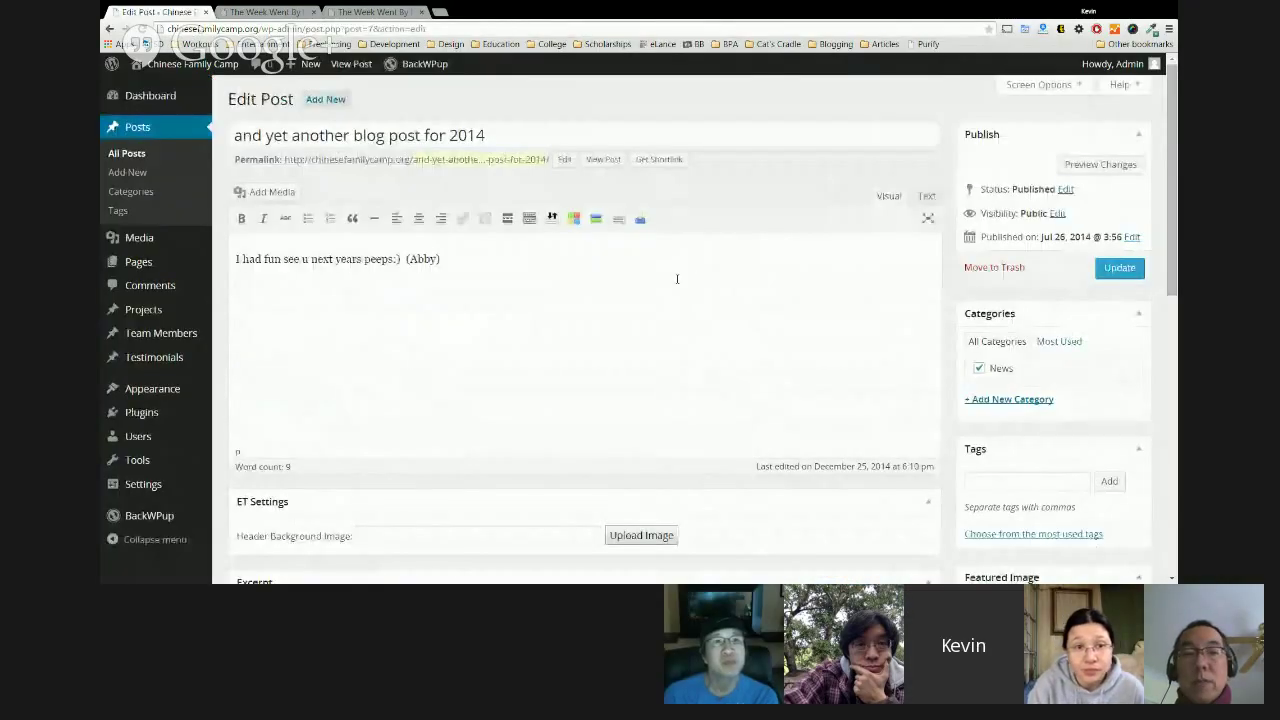
# Place the cursor on the empty line below the text and open Add Media.
pyautogui.click(584, 290)
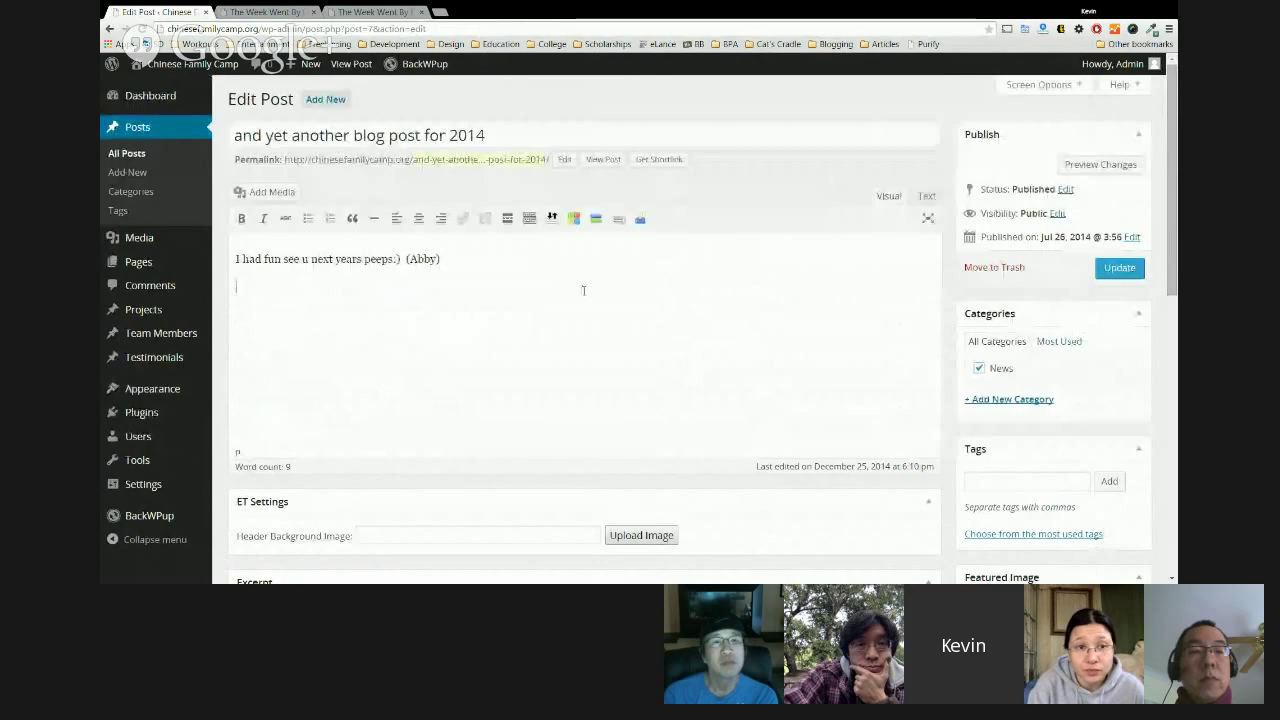
pyautogui.click(287, 196)
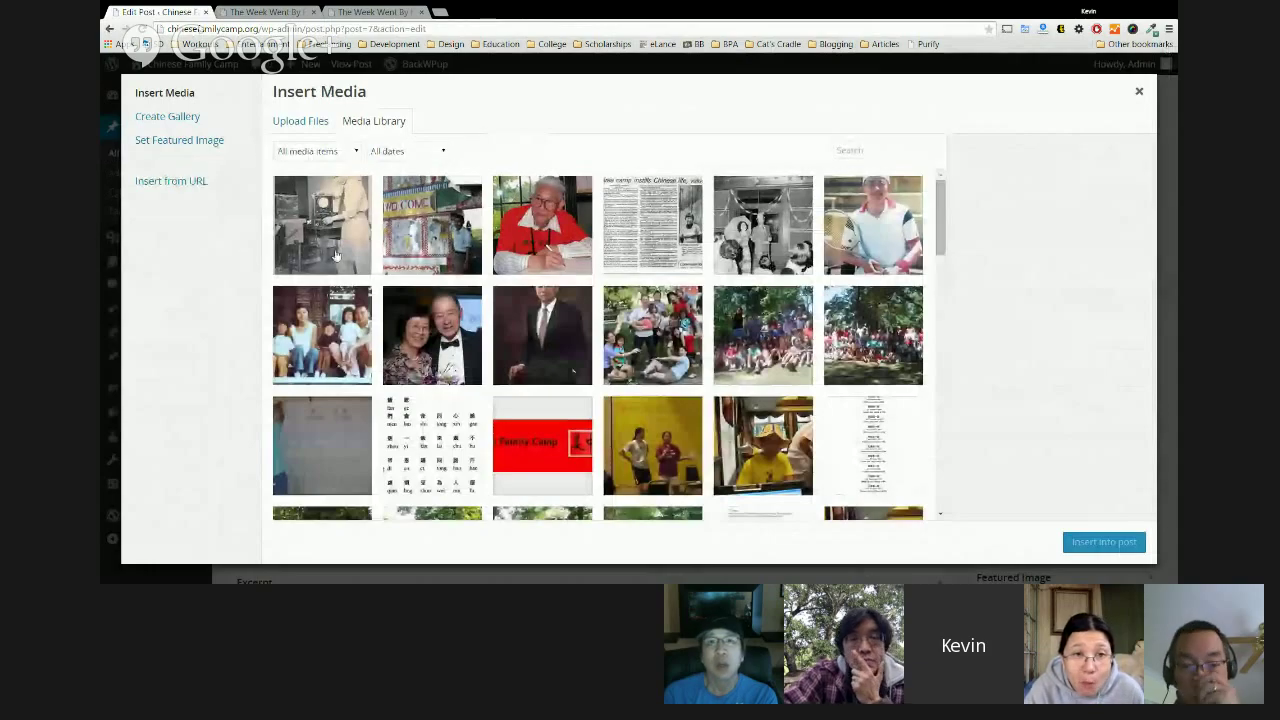
pyautogui.scroll(-1, 838, 432)
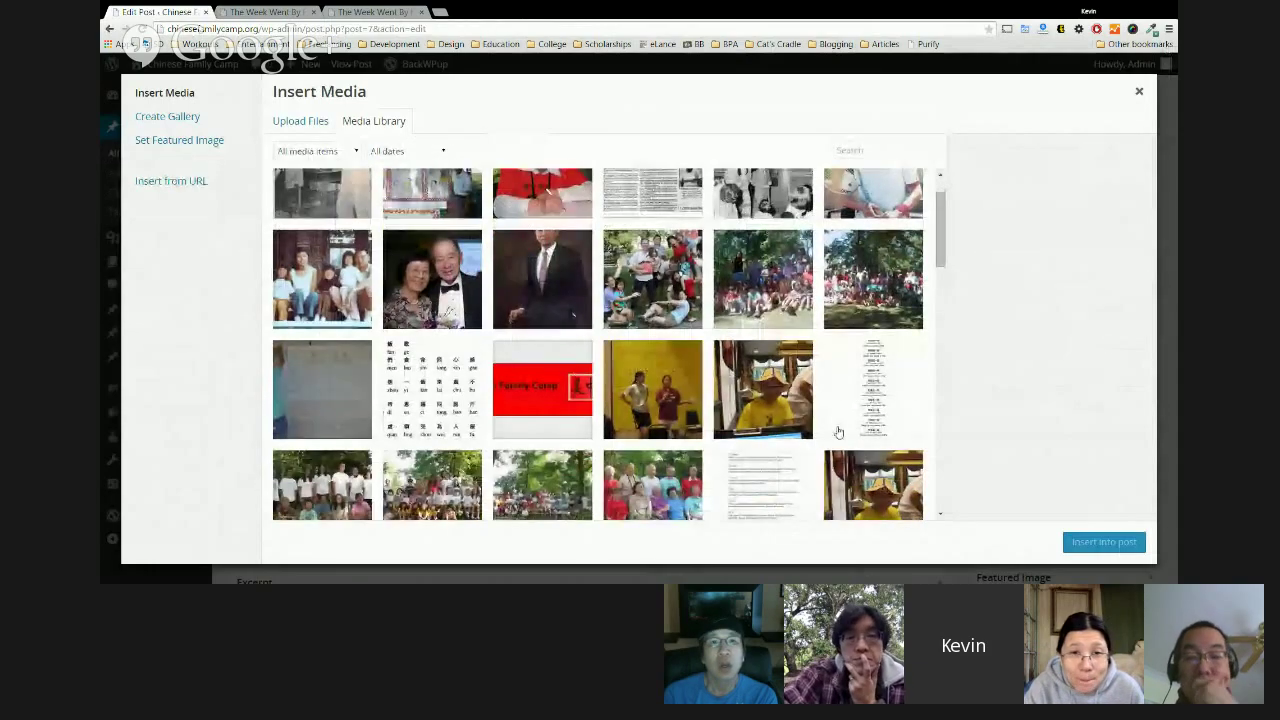
pyautogui.scroll(1, 844, 415)
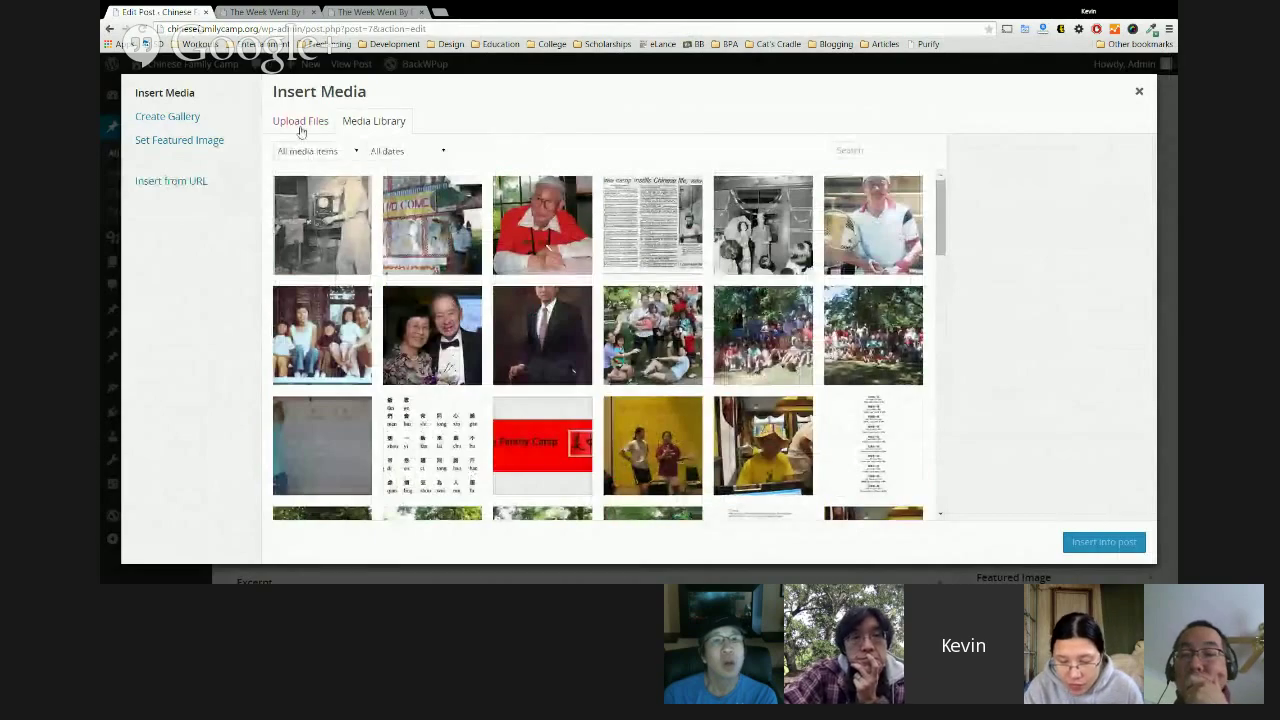
pyautogui.click(300, 121)
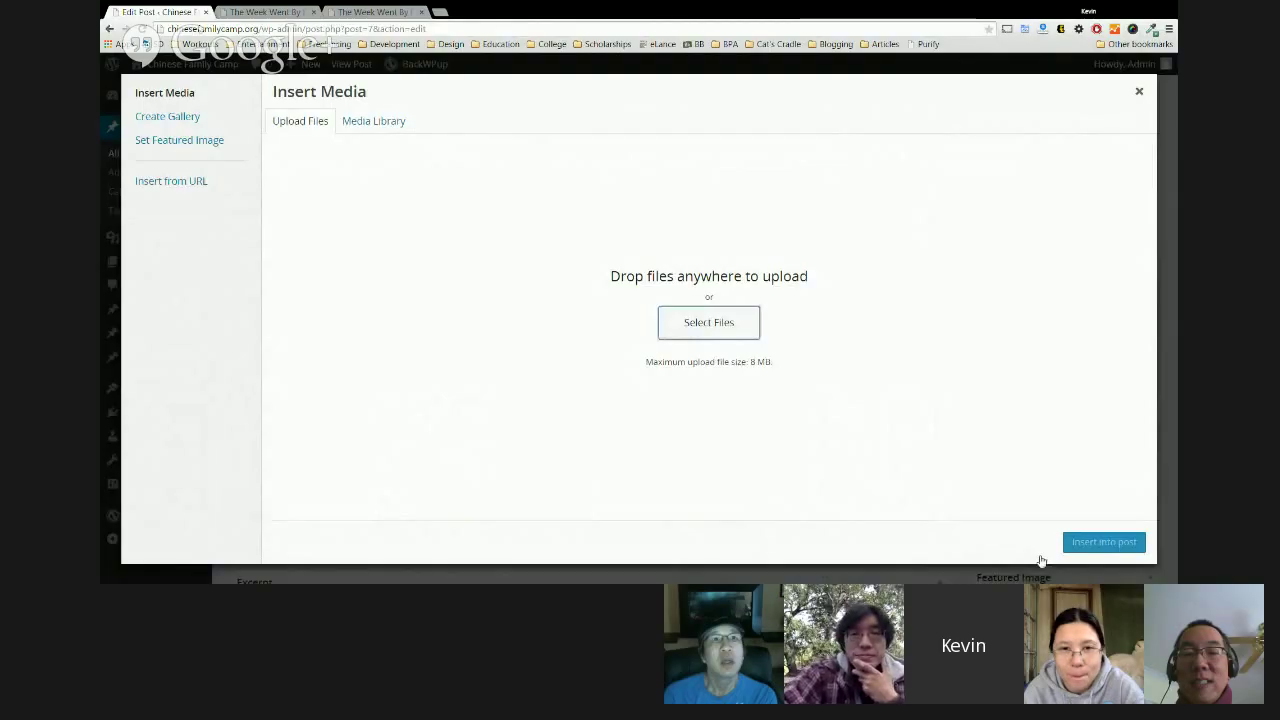
pyautogui.click(1041, 561)
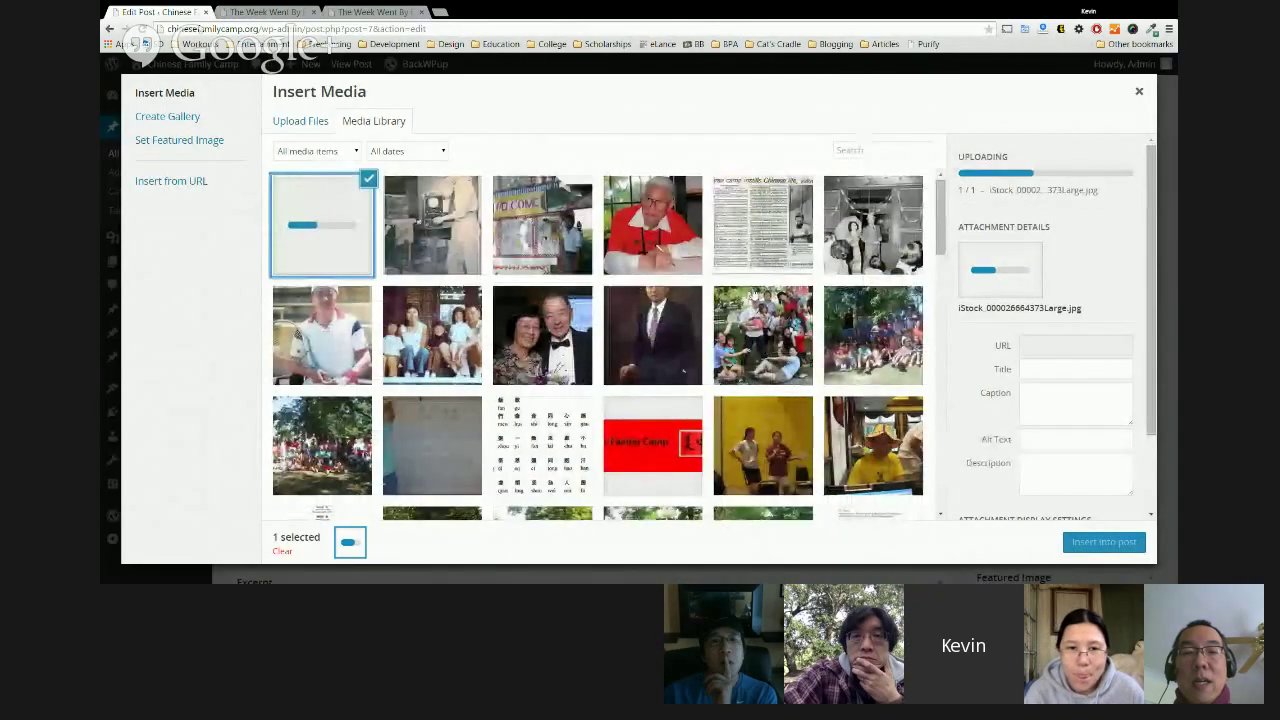
pyautogui.moveTo(941, 235); pyautogui.dragTo(497, 290)
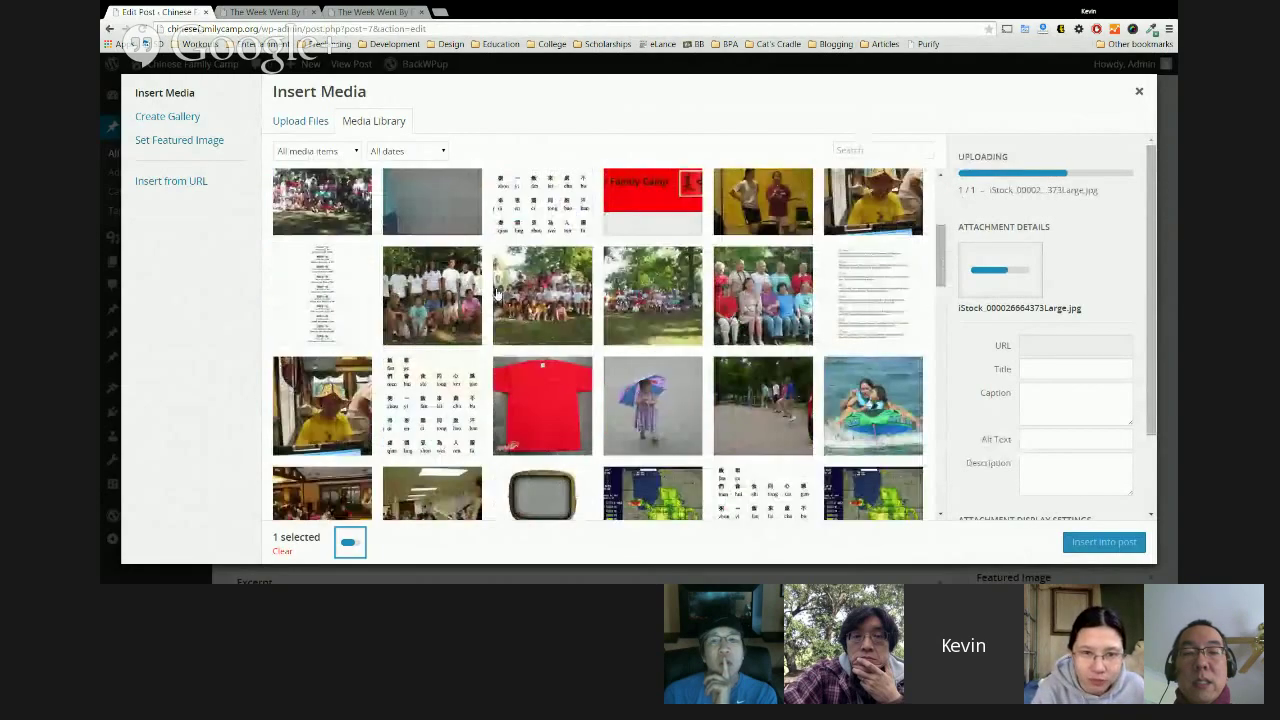
pyautogui.scroll(-3, 806, 420)
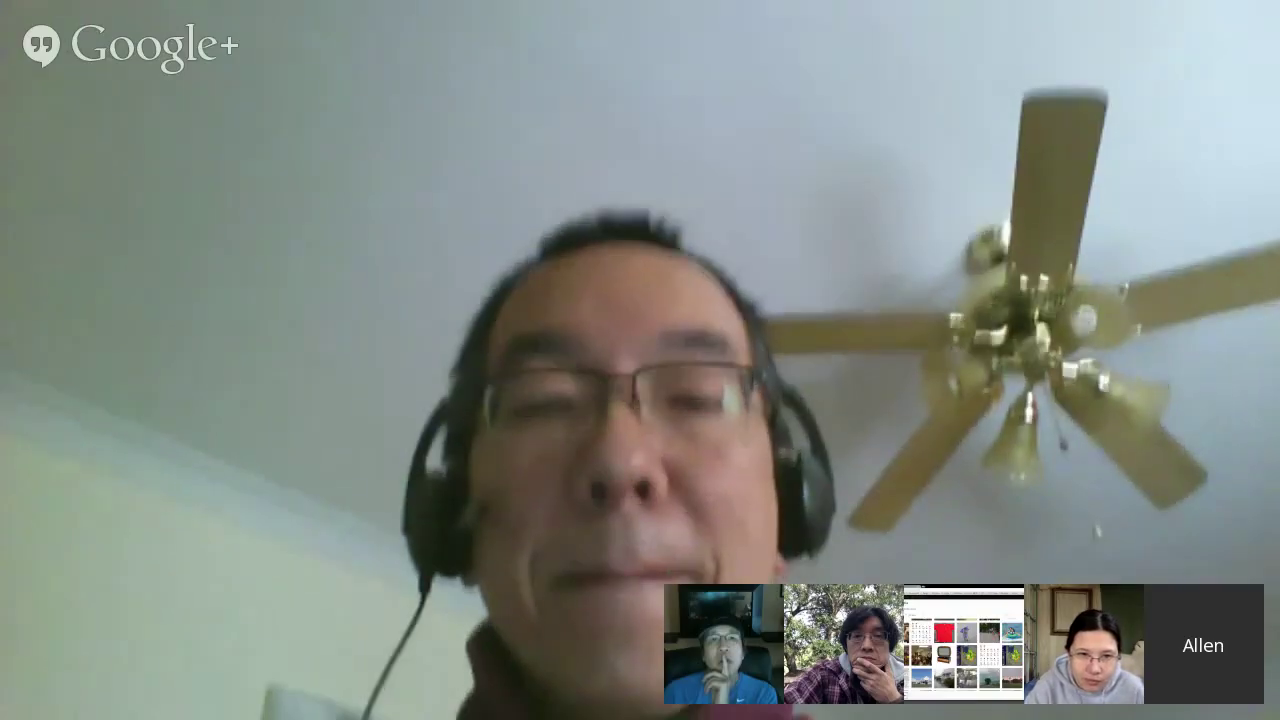
pyautogui.scroll(-5, 366, 350)
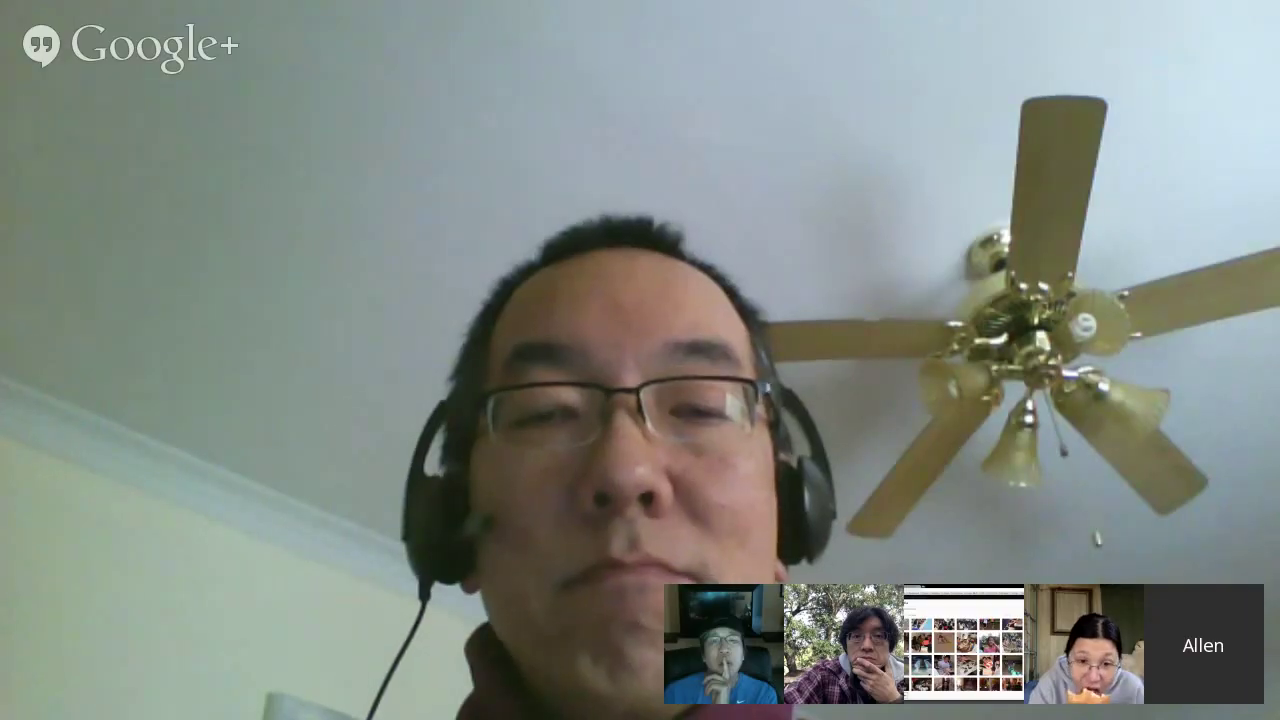
pyautogui.scroll(10, 600, 350)
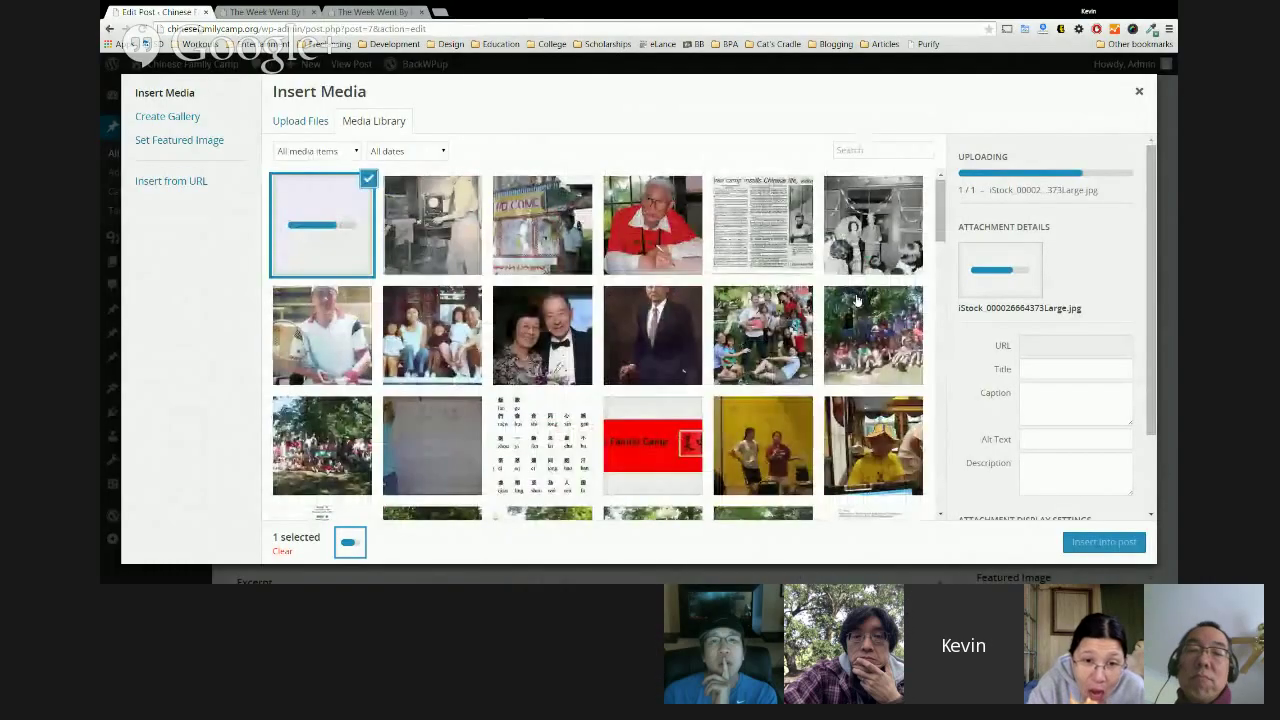
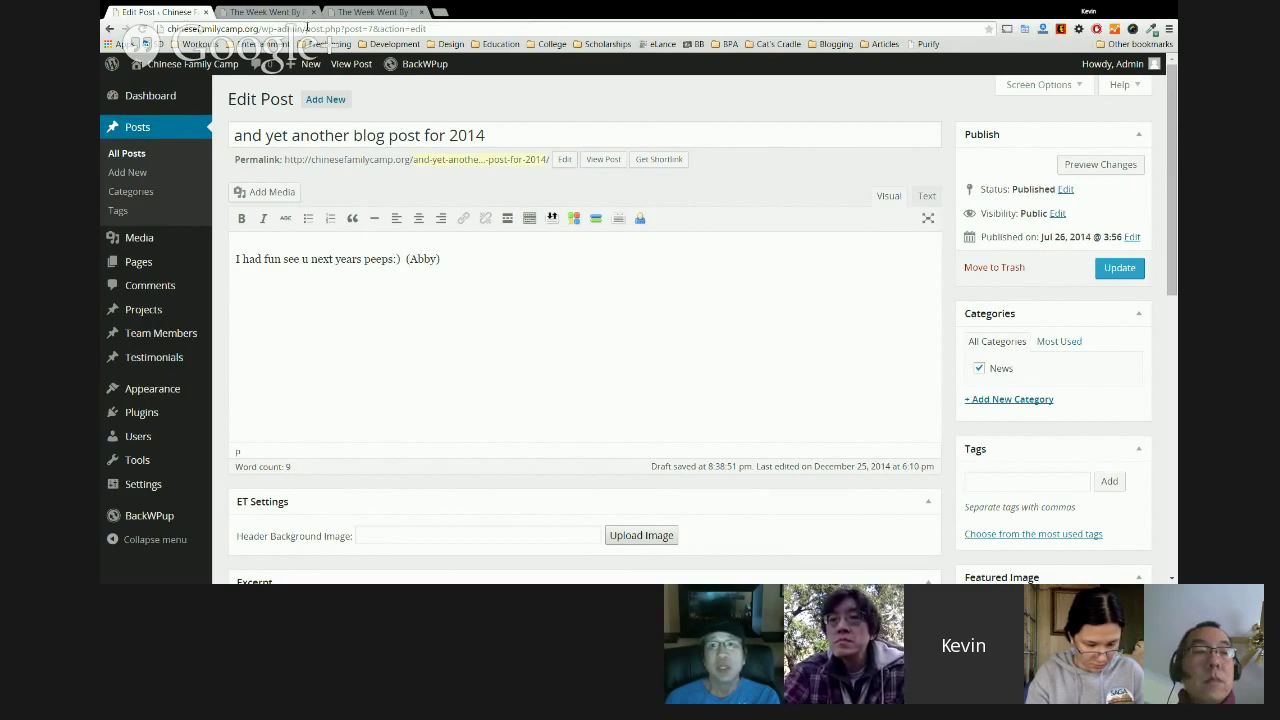
# Cut 'post.php?post=7&action=edit' from the address to load the wp-admin Dashboard.
pyautogui.moveTo(306, 28); pyautogui.dragTo(589, 33)
pyautogui.press('BackSpace')
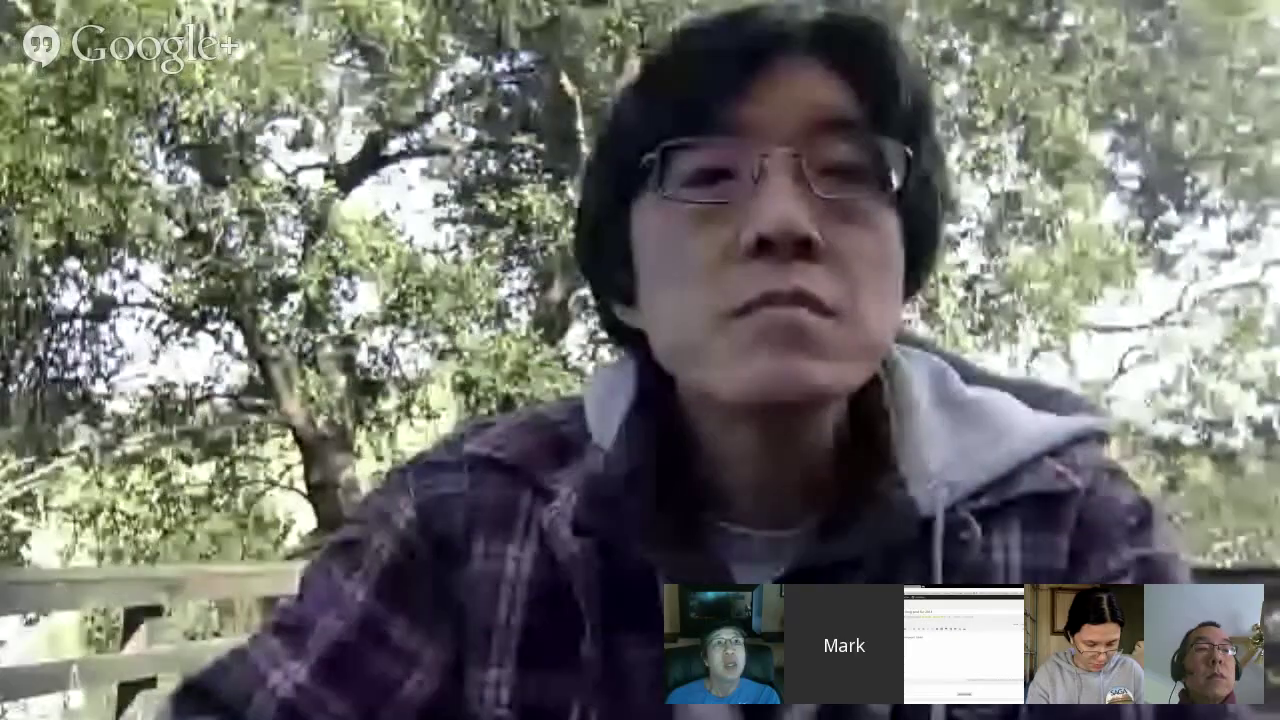
pyautogui.press('Return')
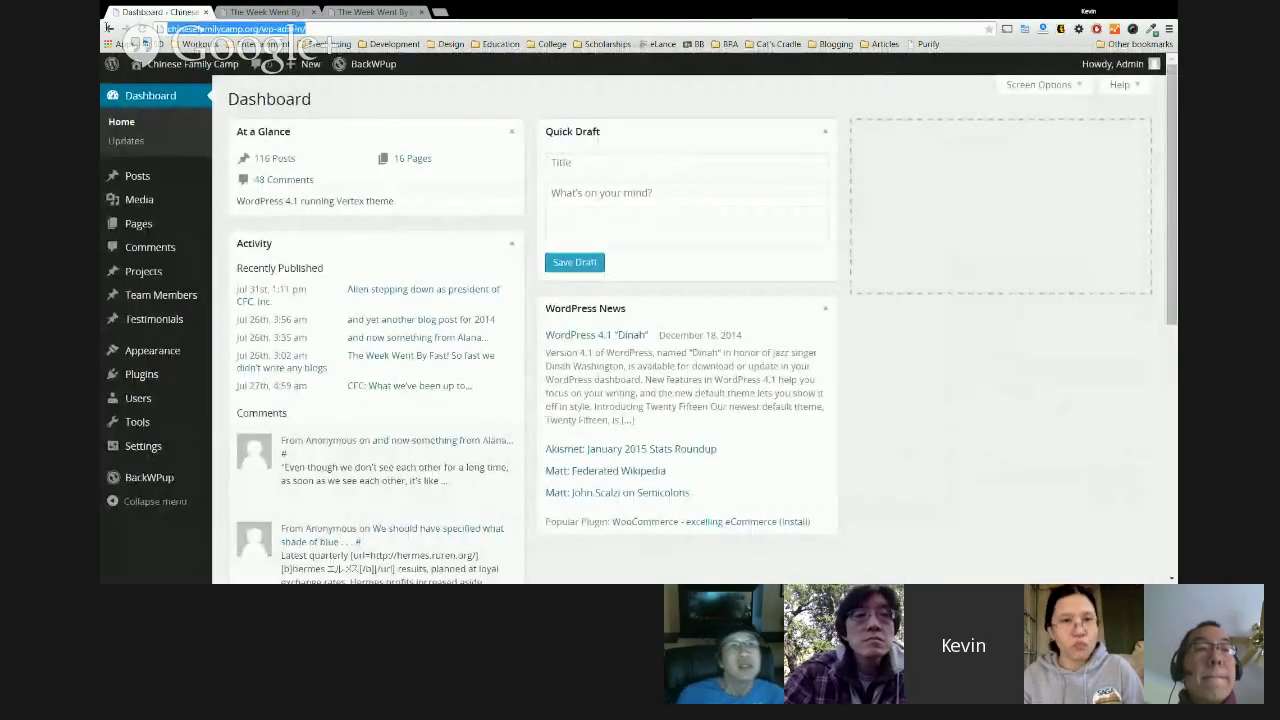
pyautogui.click(313, 12)
pyautogui.click(313, 12)
pyautogui.moveTo(258, 29); pyautogui.dragTo(304, 29)
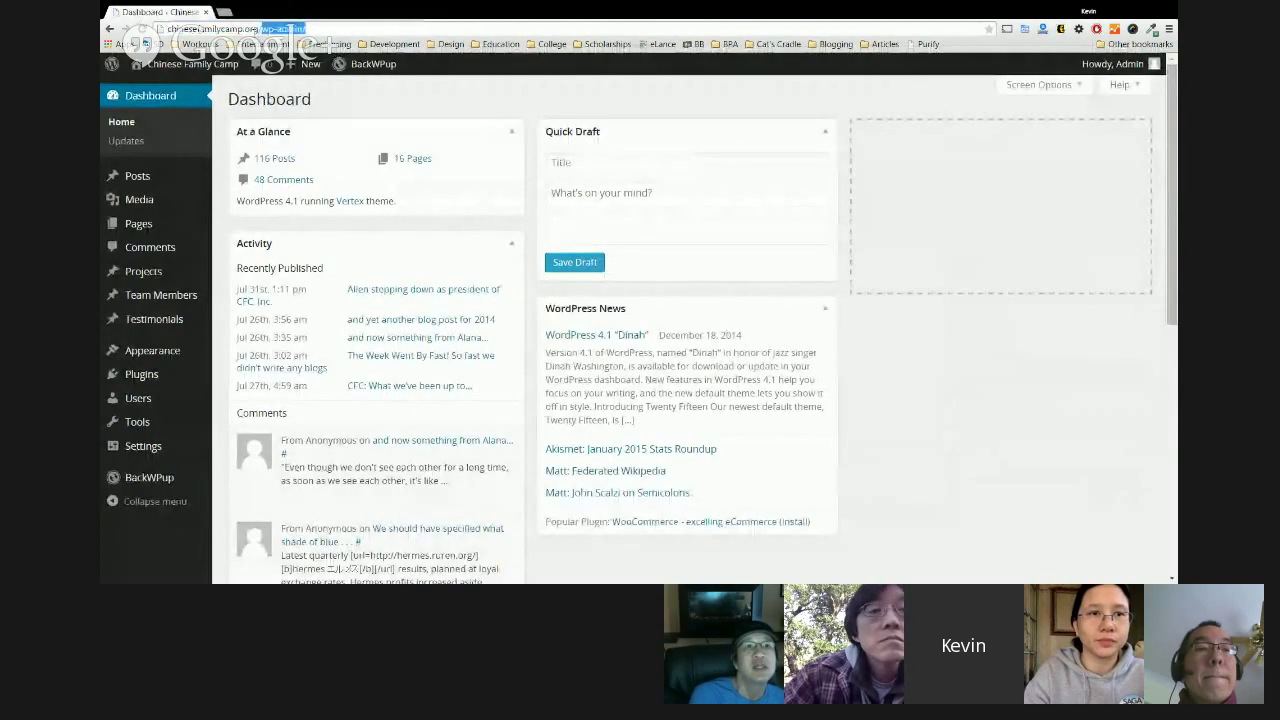
pyautogui.press('BackSpace')
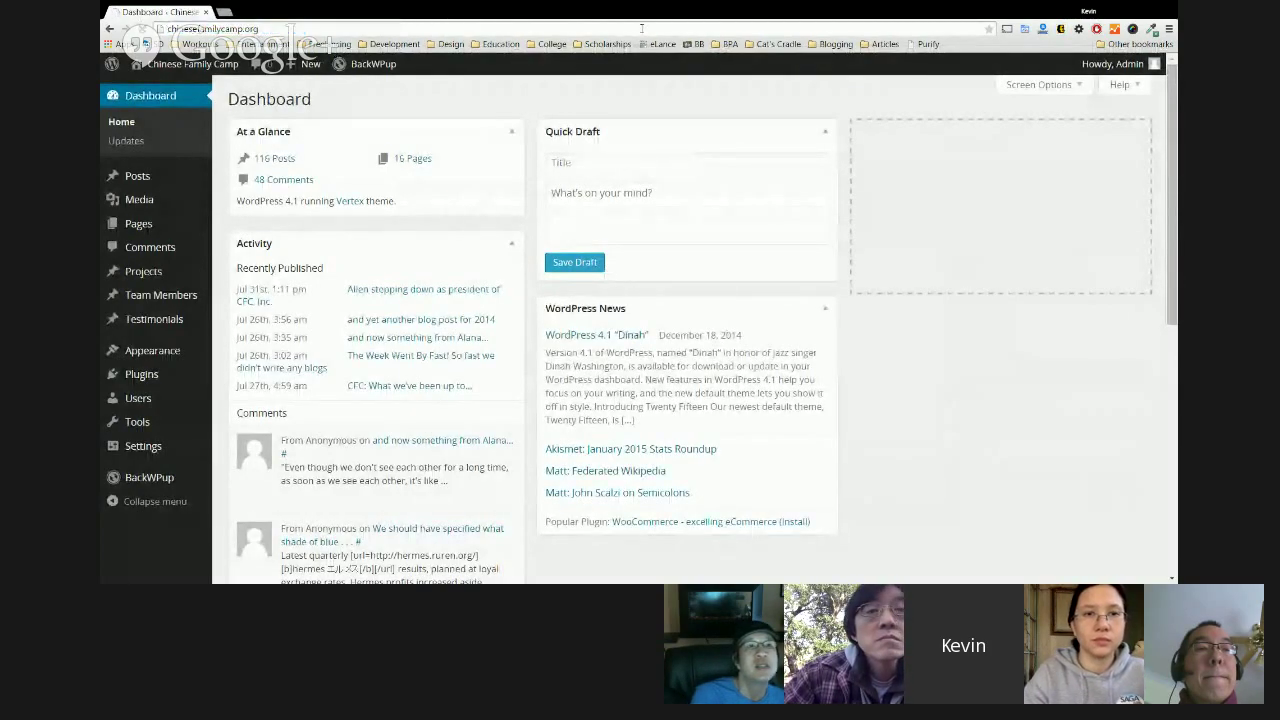
pyautogui.press('Return')
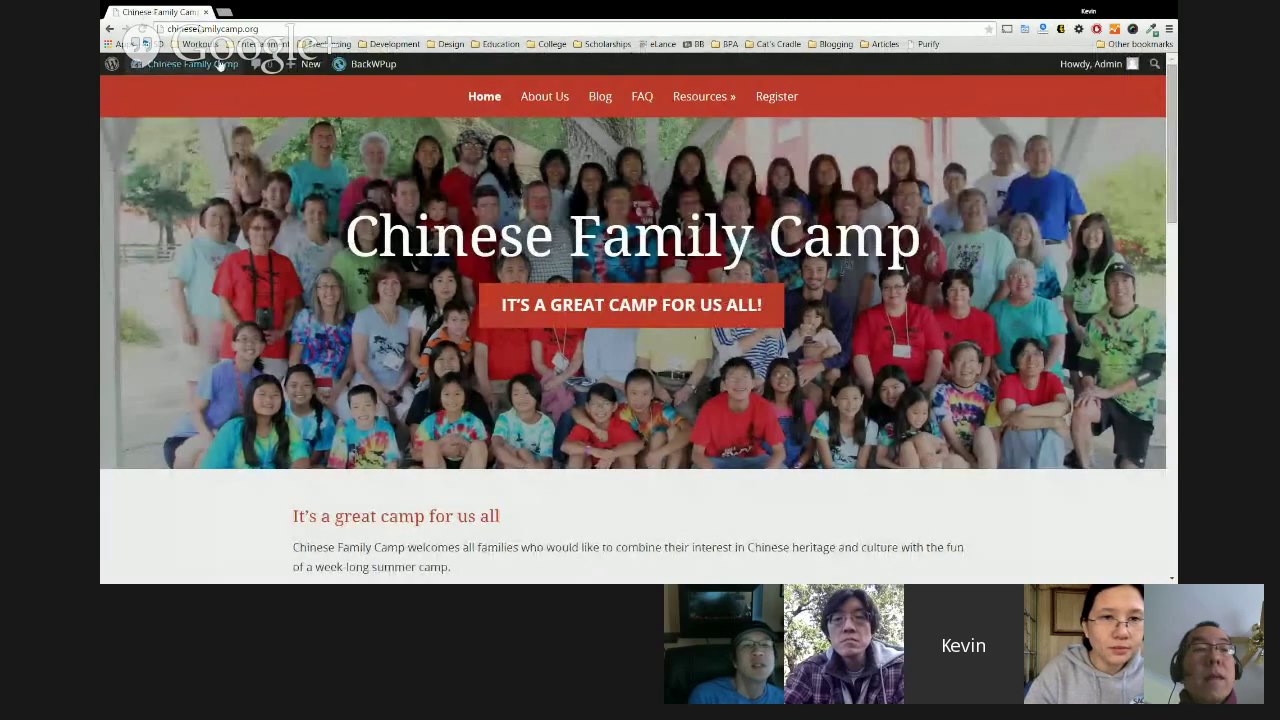
pyautogui.click(193, 63)
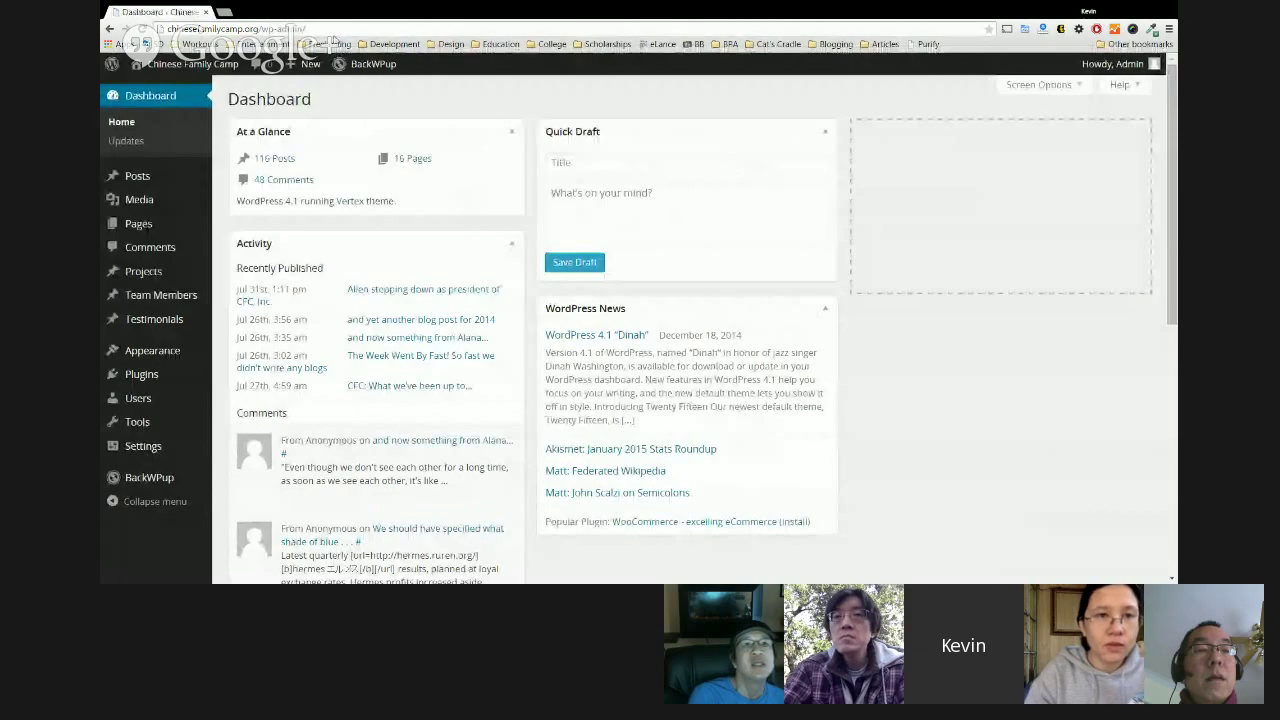
pyautogui.click(170, 29)
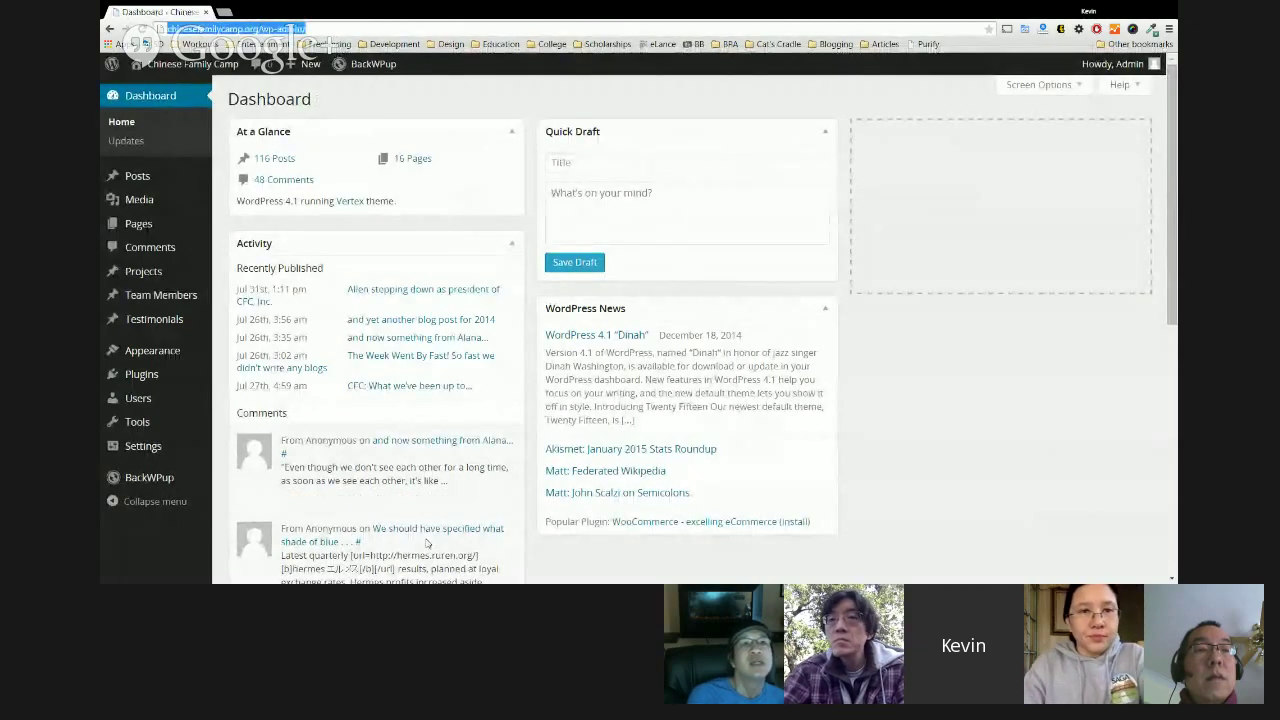
pyautogui.click(942, 410)
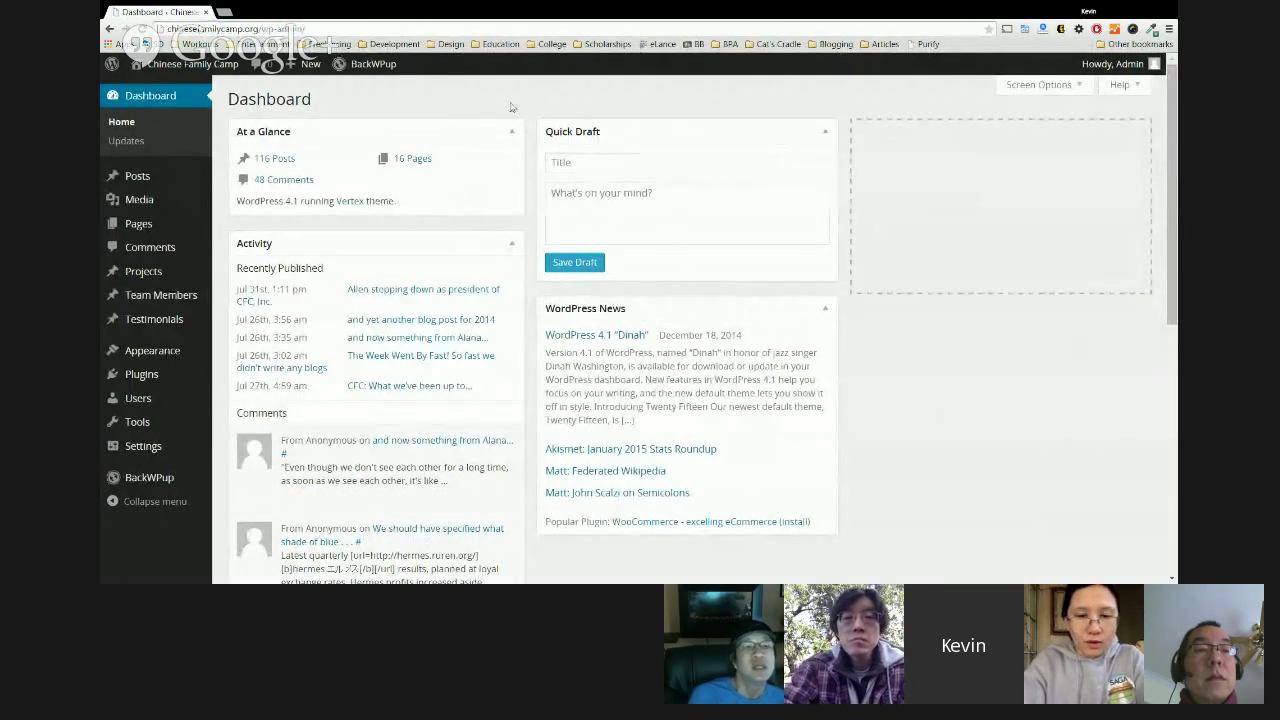
pyautogui.moveTo(163, 177)
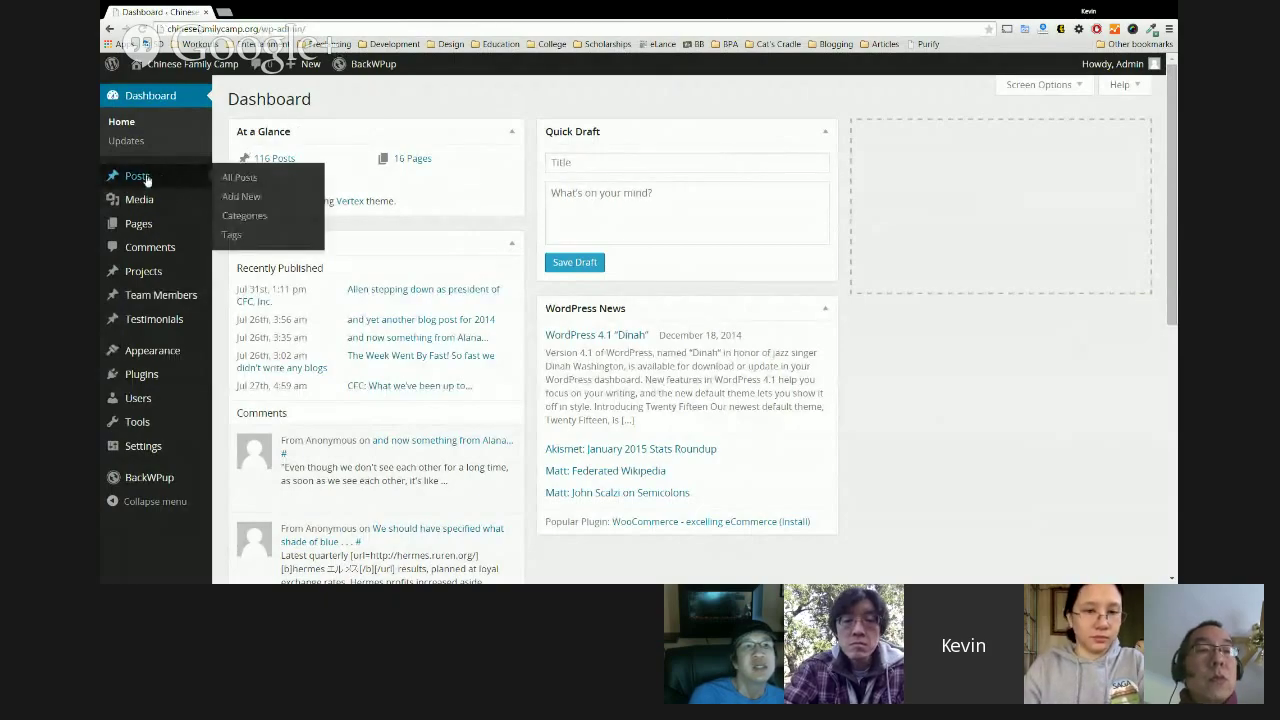
# Start a new post and insert the uploaded railway photo photo_5687_20080428.jpg into its body.
pyautogui.click(250, 199)
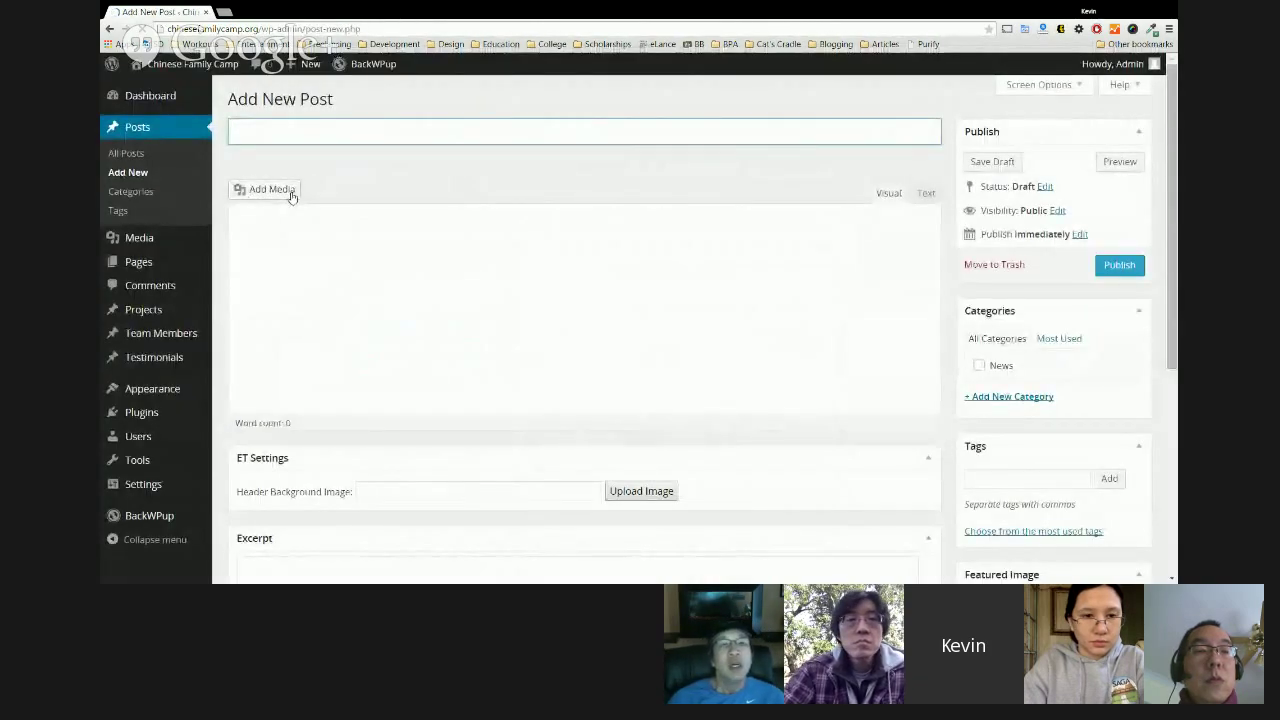
pyautogui.click(292, 195)
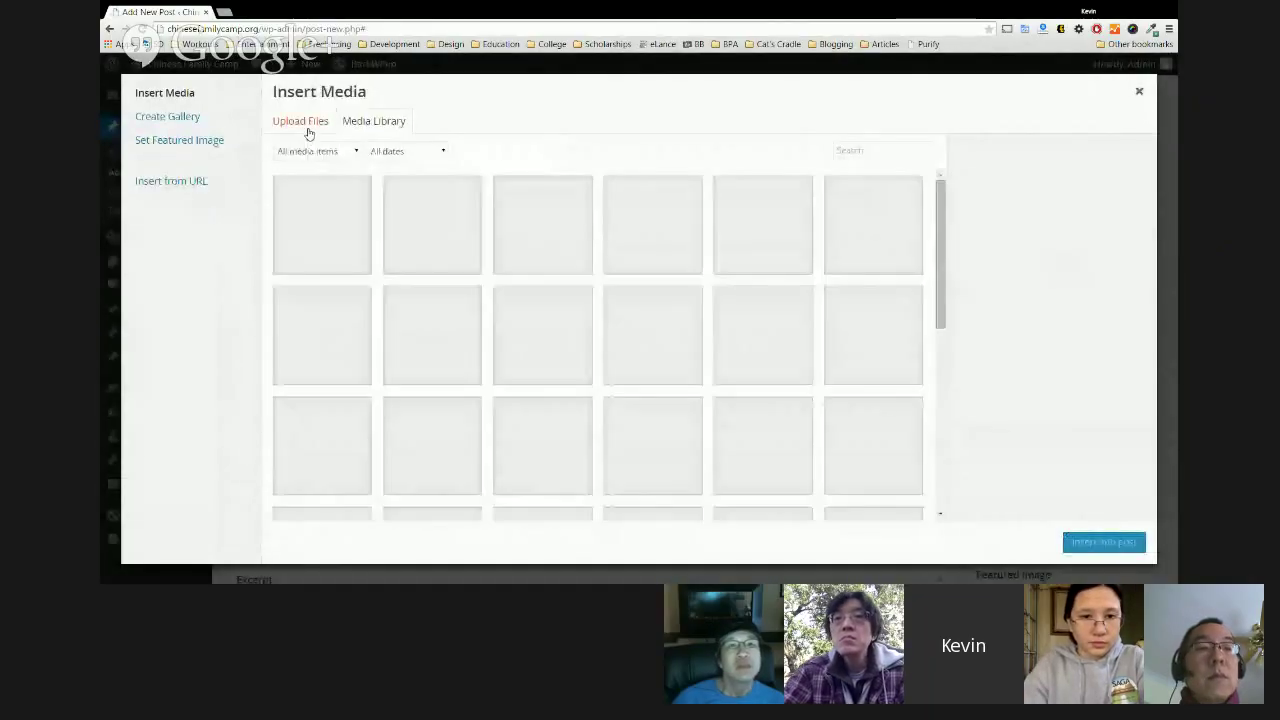
pyautogui.click(309, 133)
pyautogui.click(726, 329)
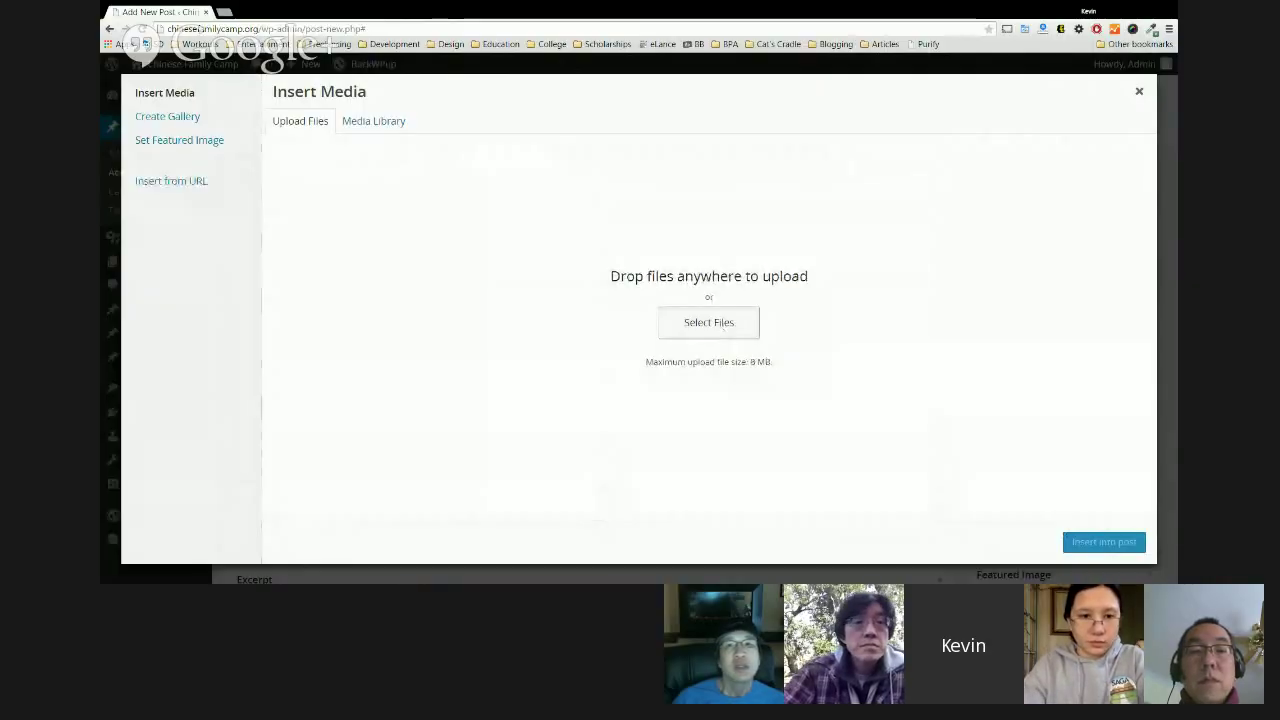
pyautogui.click(865, 318)
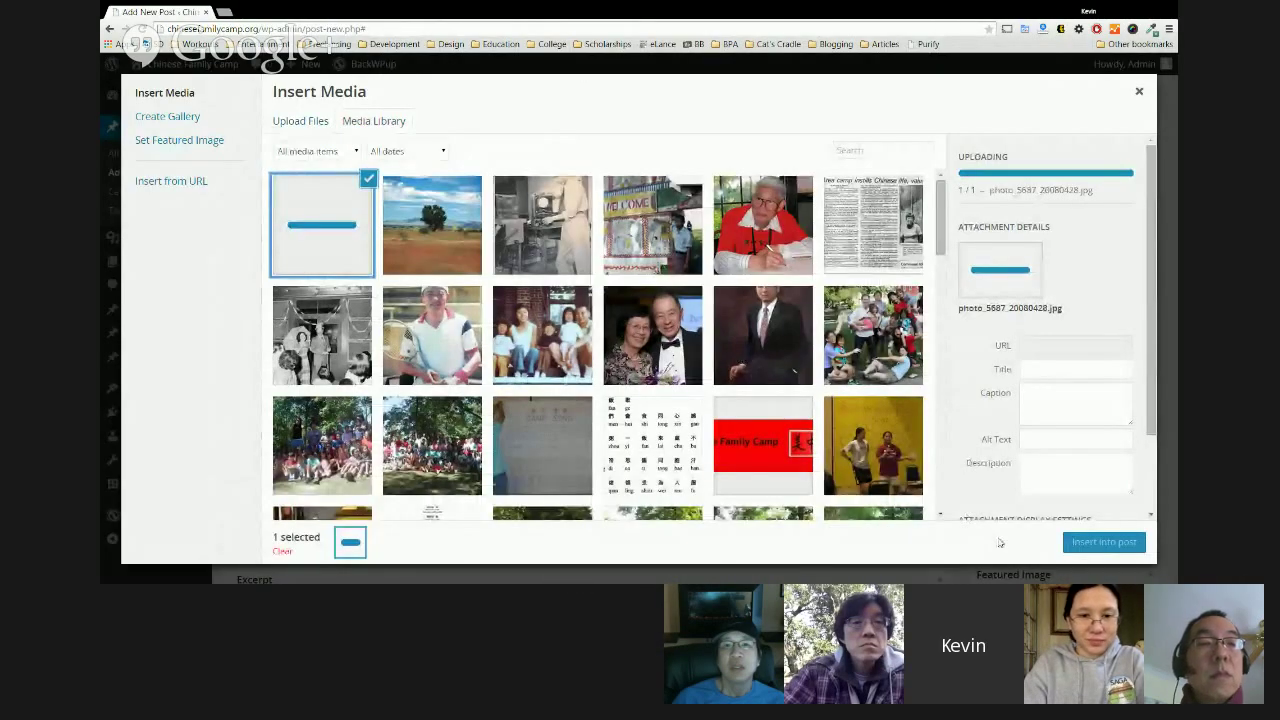
pyautogui.scroll(-2, 1075, 291)
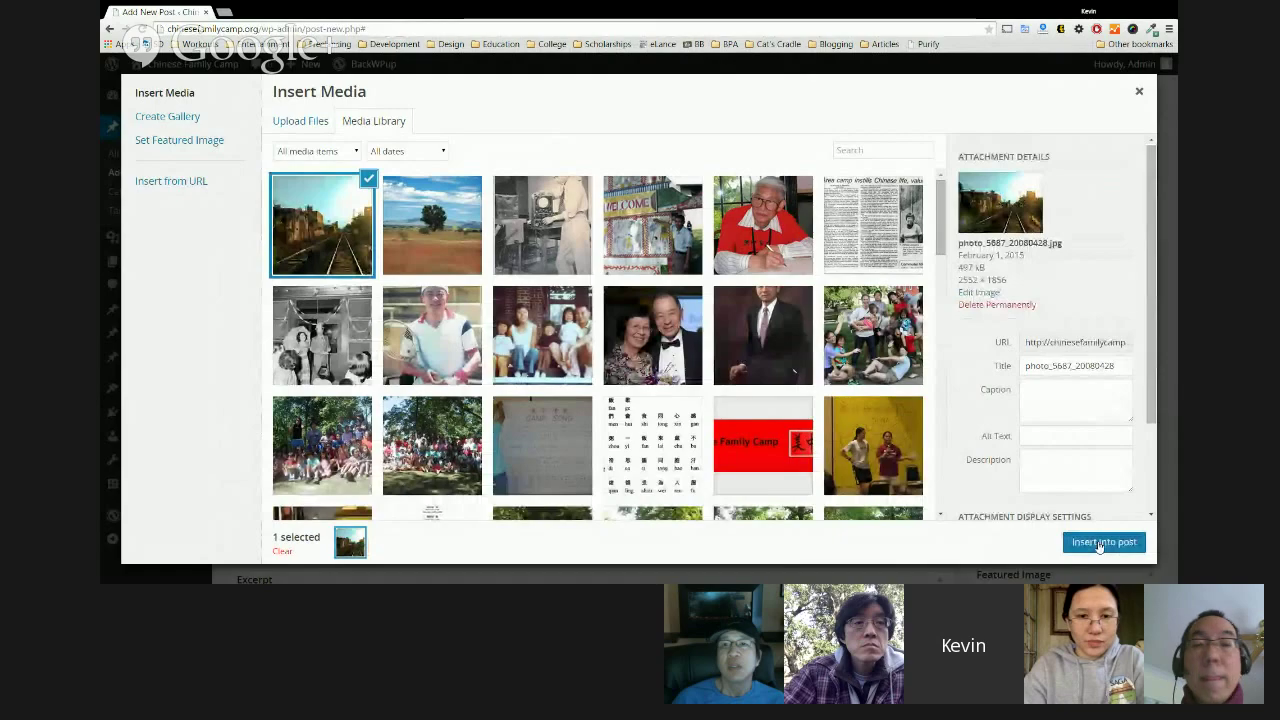
pyautogui.click(1100, 543)
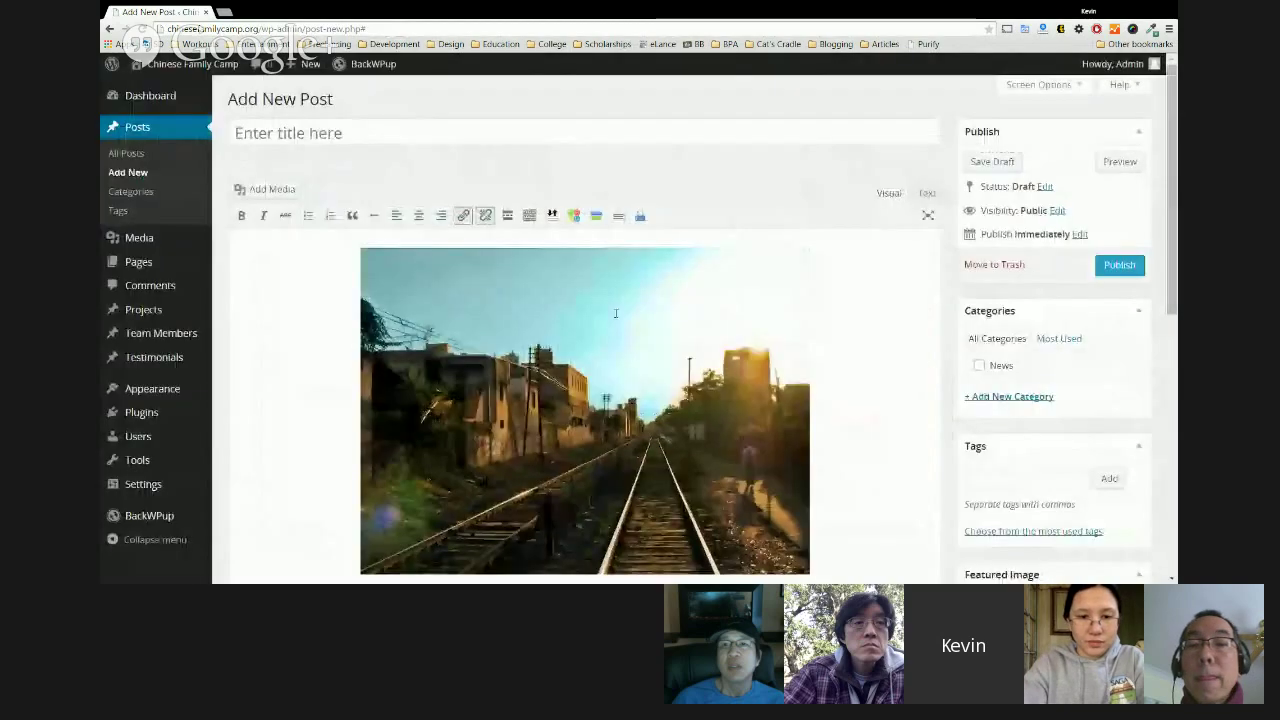
# Preview the draft post in a new tab, then return to the editor.
pyautogui.click(1120, 161)
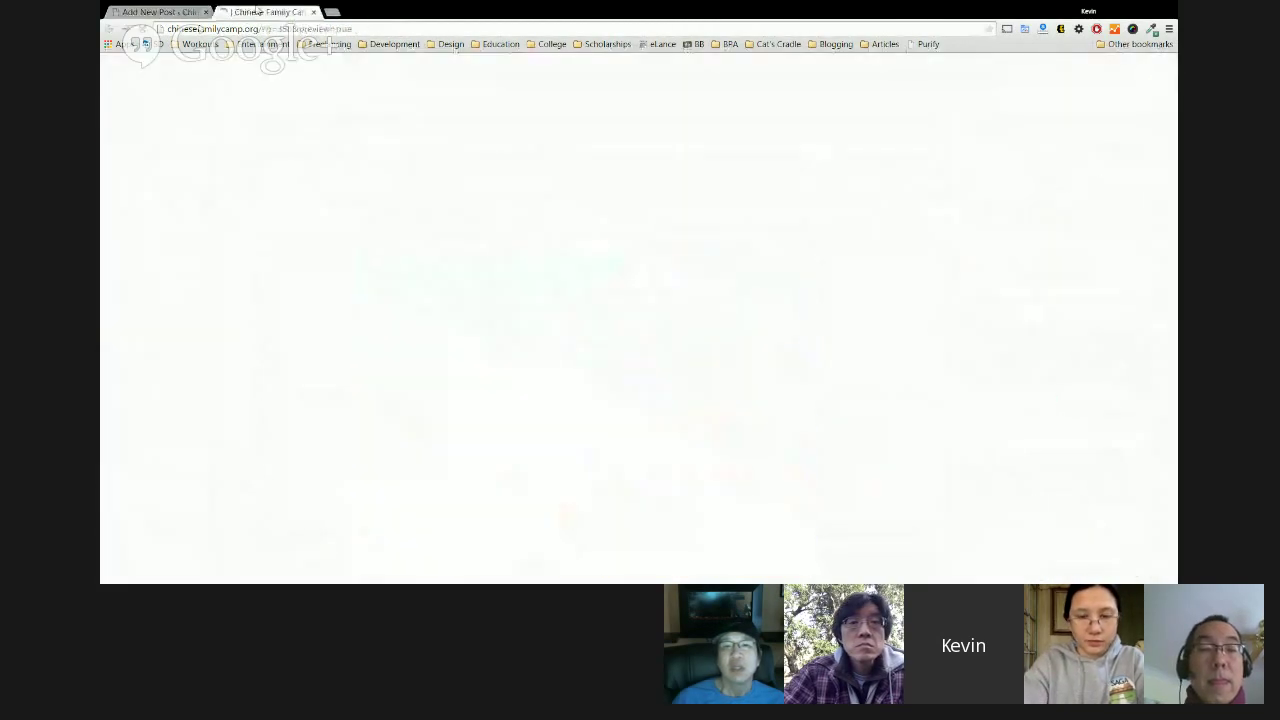
pyautogui.scroll(-3, 737, 268)
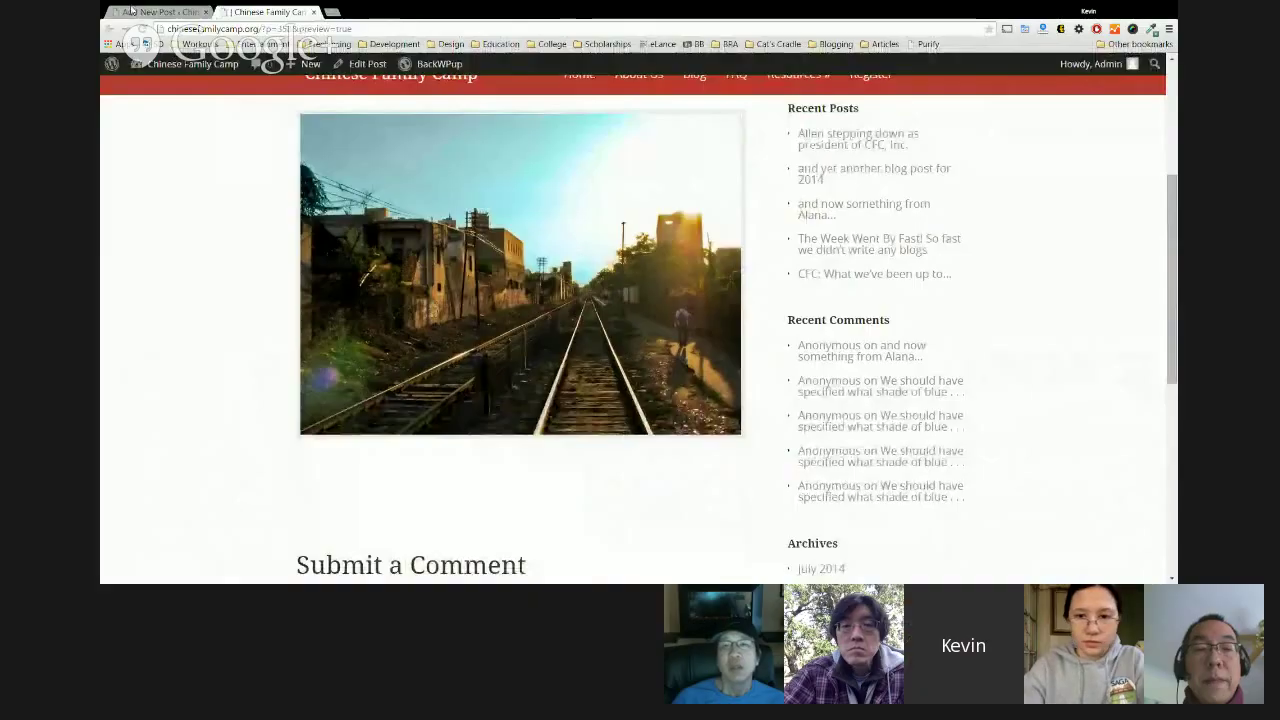
pyautogui.hotkey('ctrl', 'shift', 'Tab')
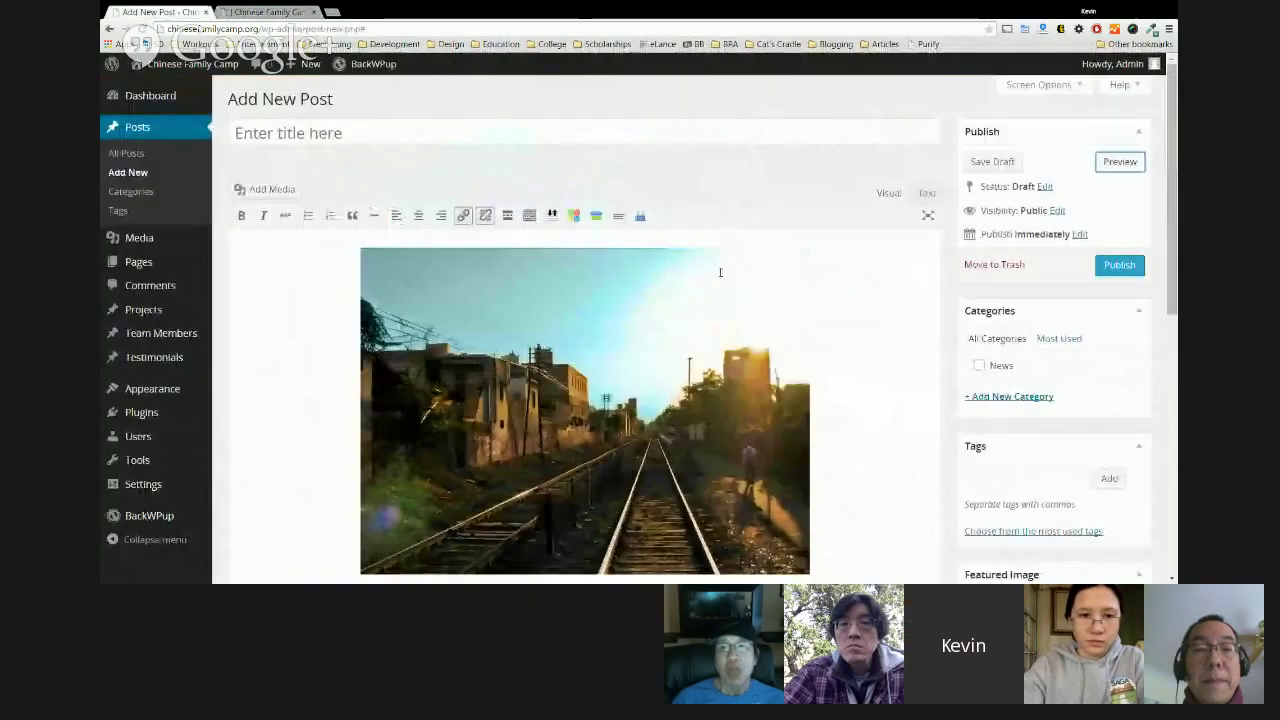
# Add the brown fox caption sentence as a new paragraph below the railway photo.
pyautogui.scroll(-1, 337, 221)
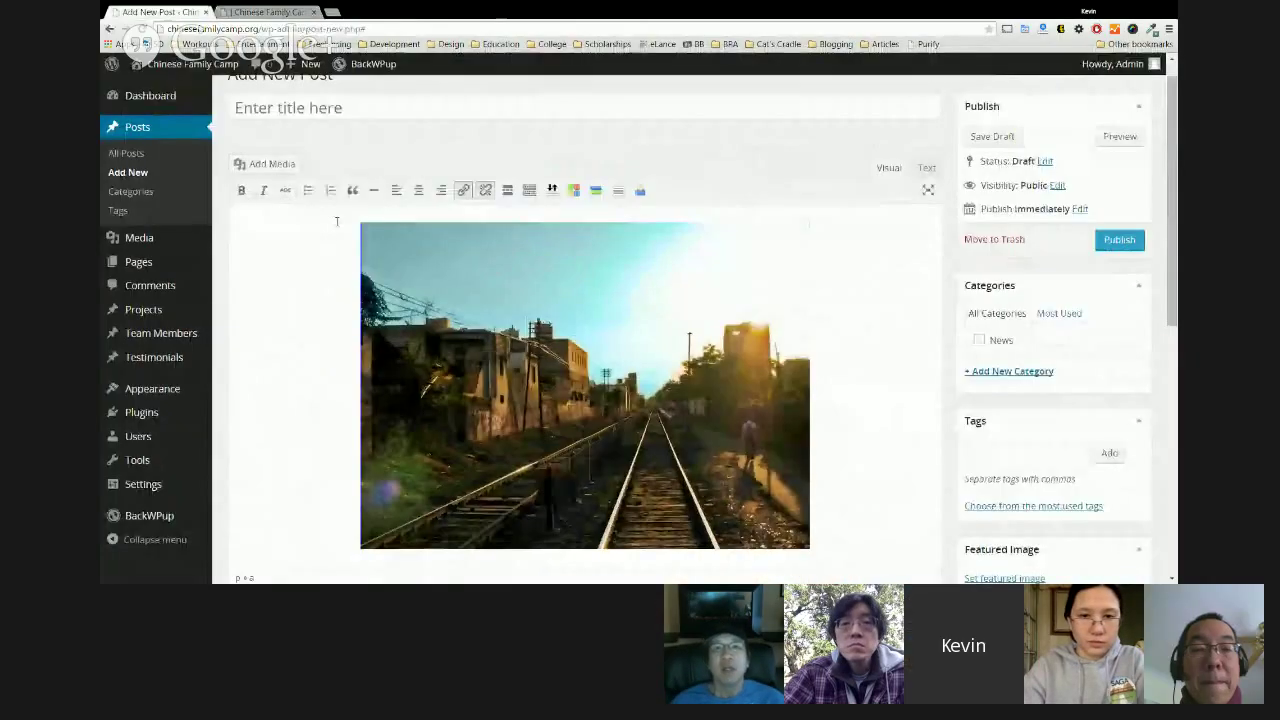
pyautogui.scroll(-2, 600, 300)
pyautogui.click(843, 313)
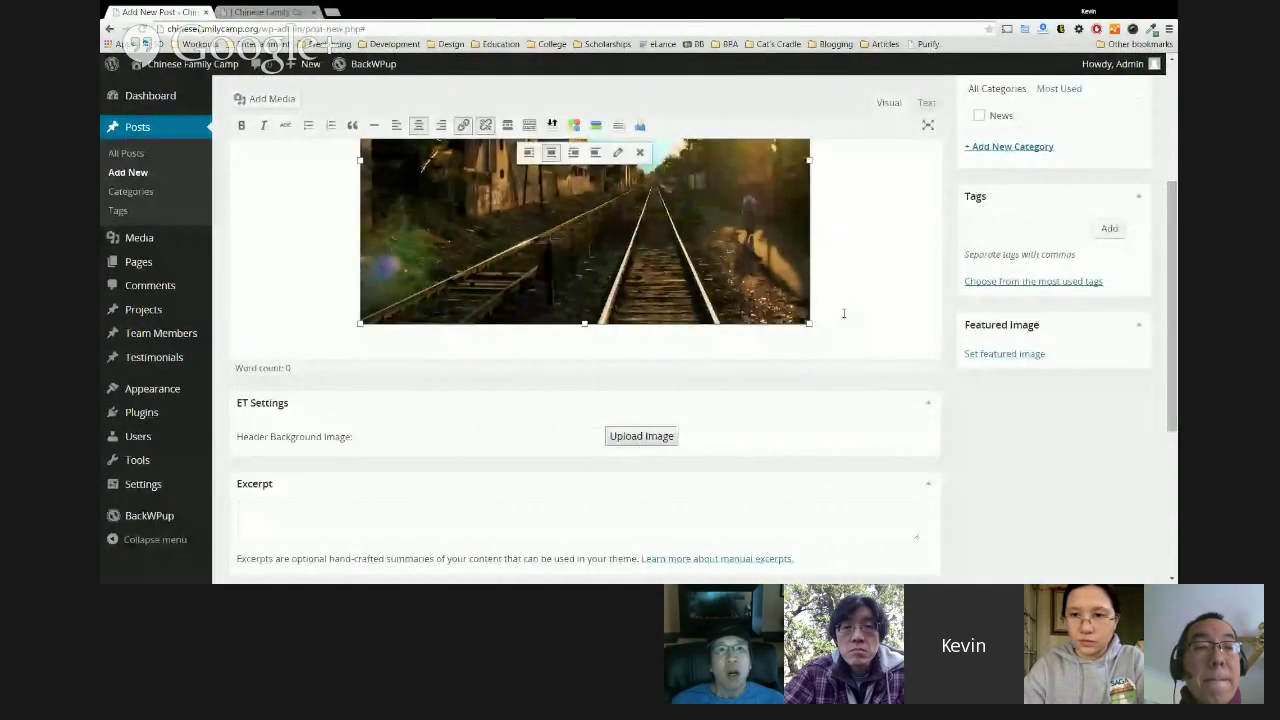
pyautogui.press('Return')
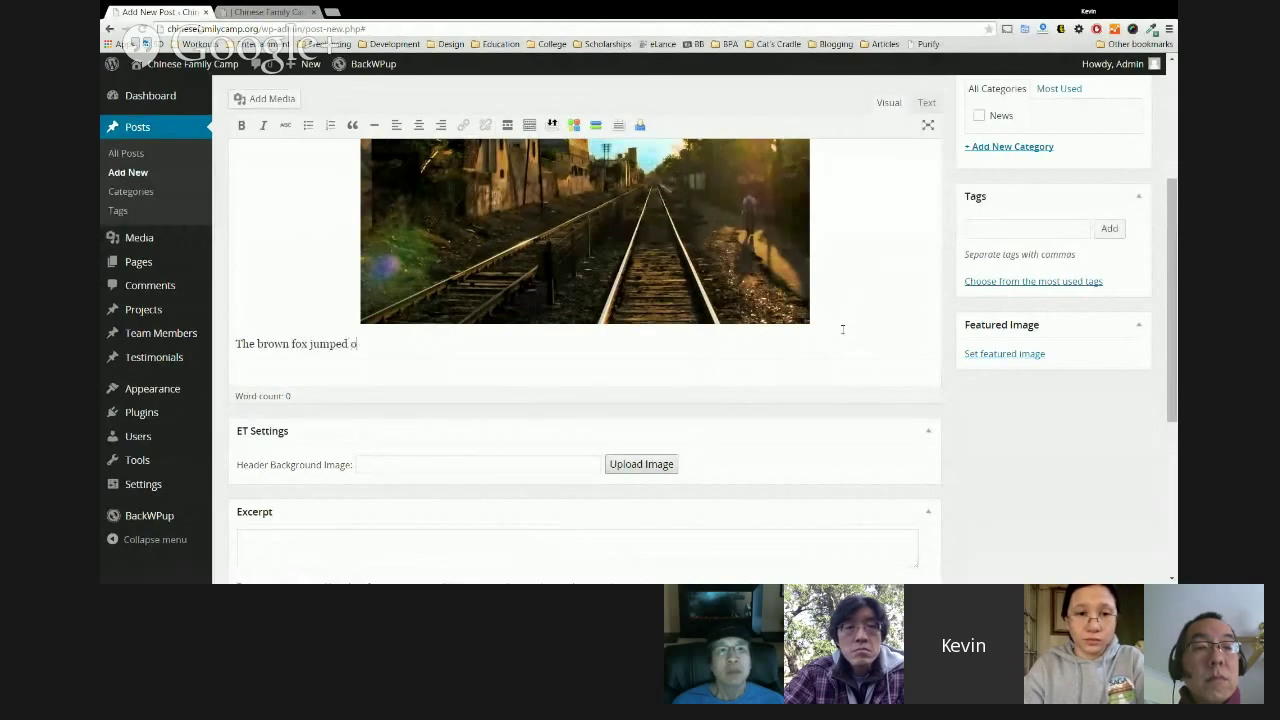
pyautogui.scroll(3, 842, 329)
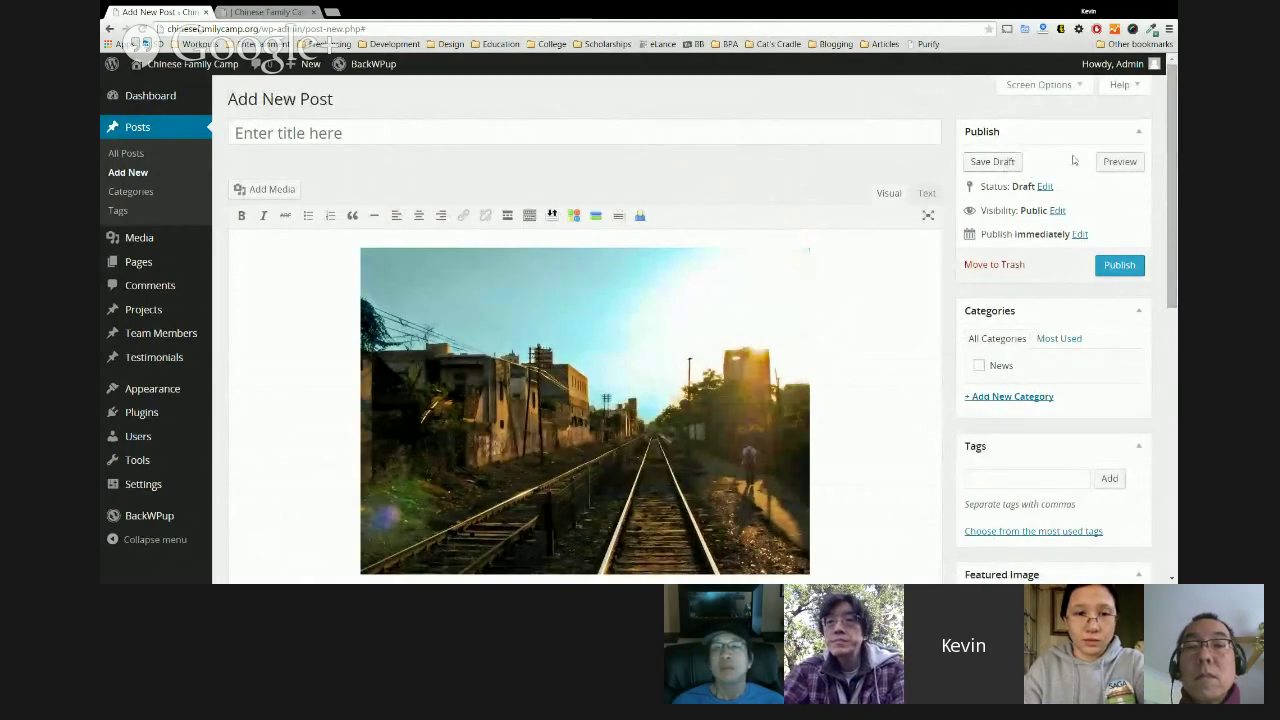
# Preview the draft and check the caption paragraph before returning to the editor.
pyautogui.click(1120, 161)
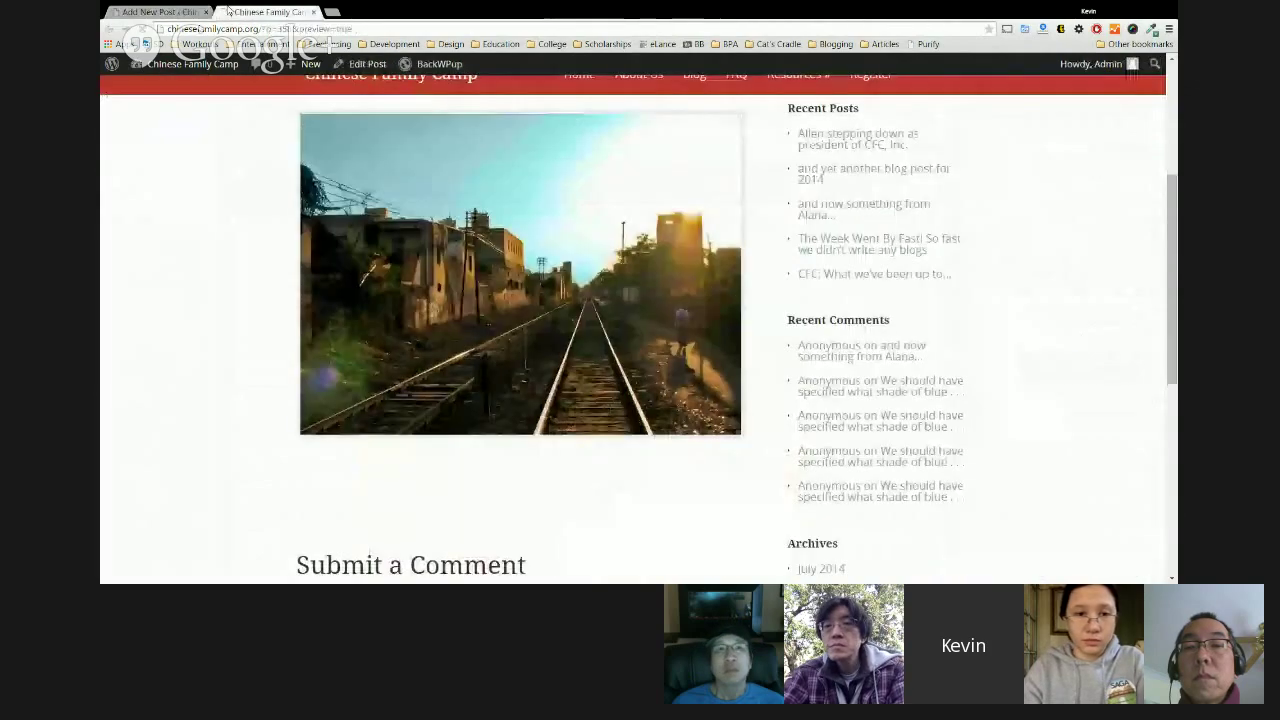
pyautogui.scroll(2, 520, 360)
pyautogui.scroll(-3, 536, 404)
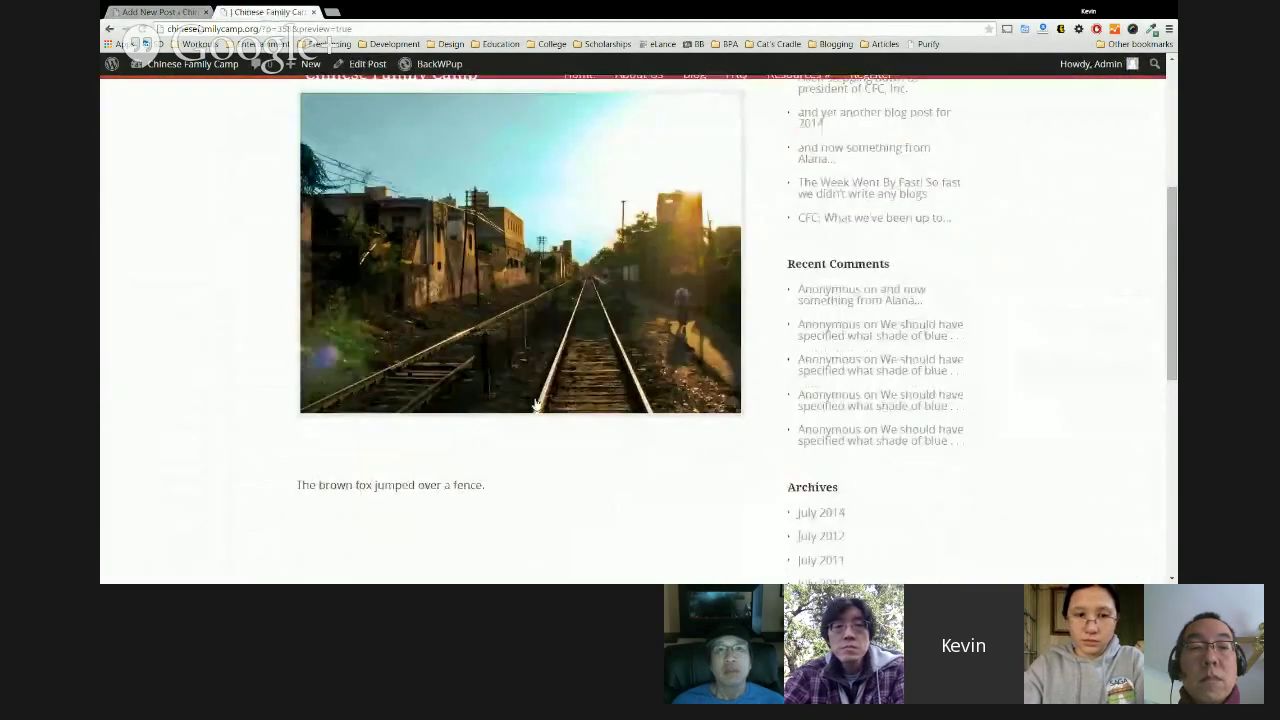
pyautogui.tripleClick(483, 373)
pyautogui.scroll(2, 341, 131)
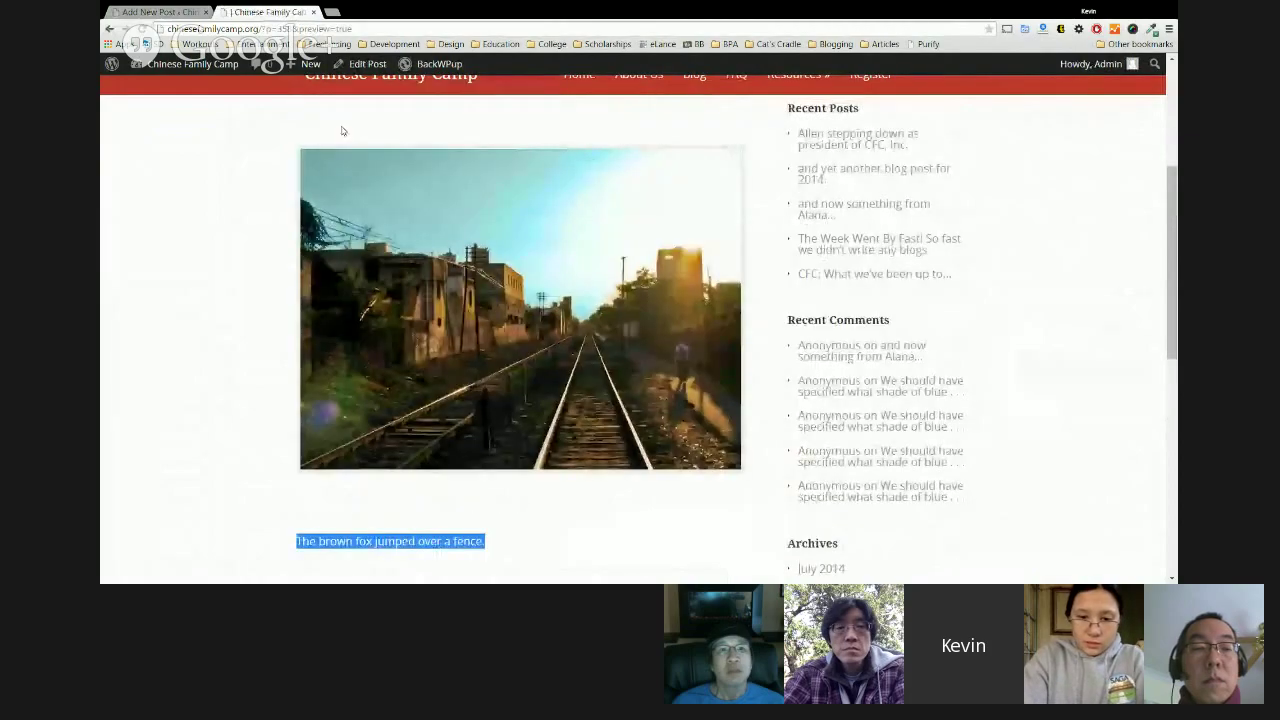
pyautogui.click(200, 9)
# In the Text view, delete the blank and &nbsp; lines around the image.
pyautogui.scroll(-3, 580, 300)
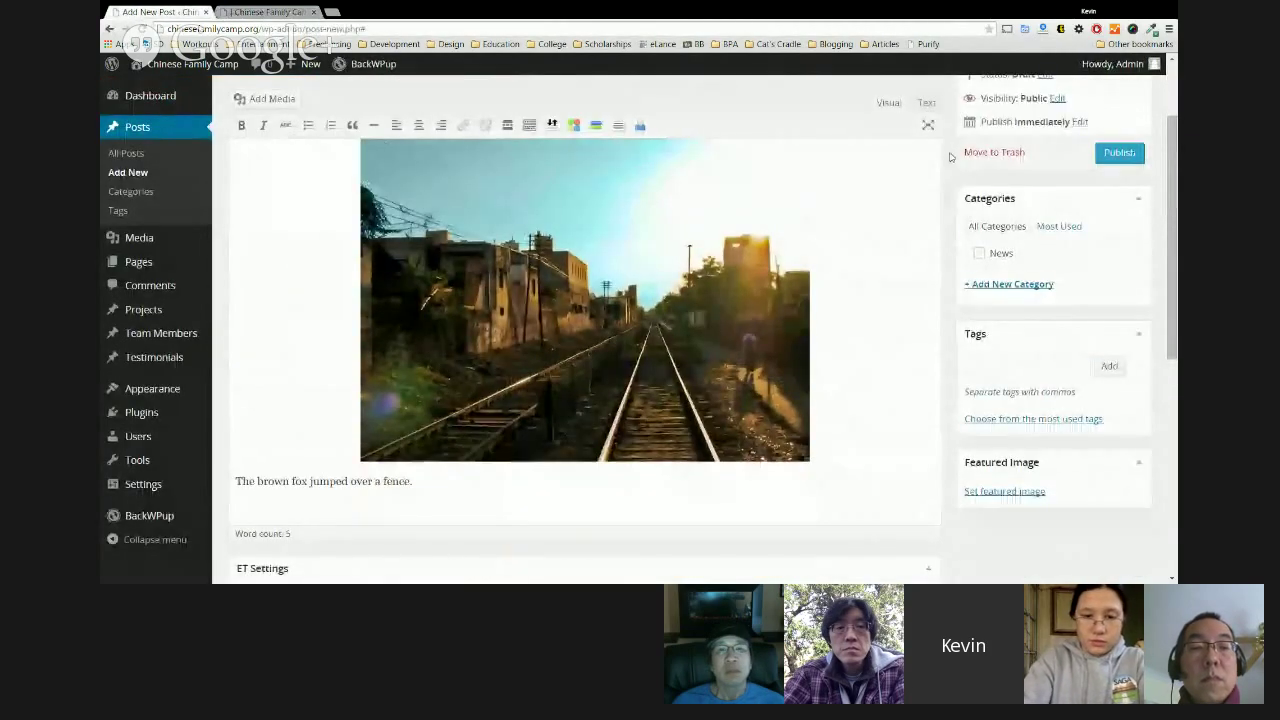
pyautogui.click(927, 103)
pyautogui.scroll(1, 417, 336)
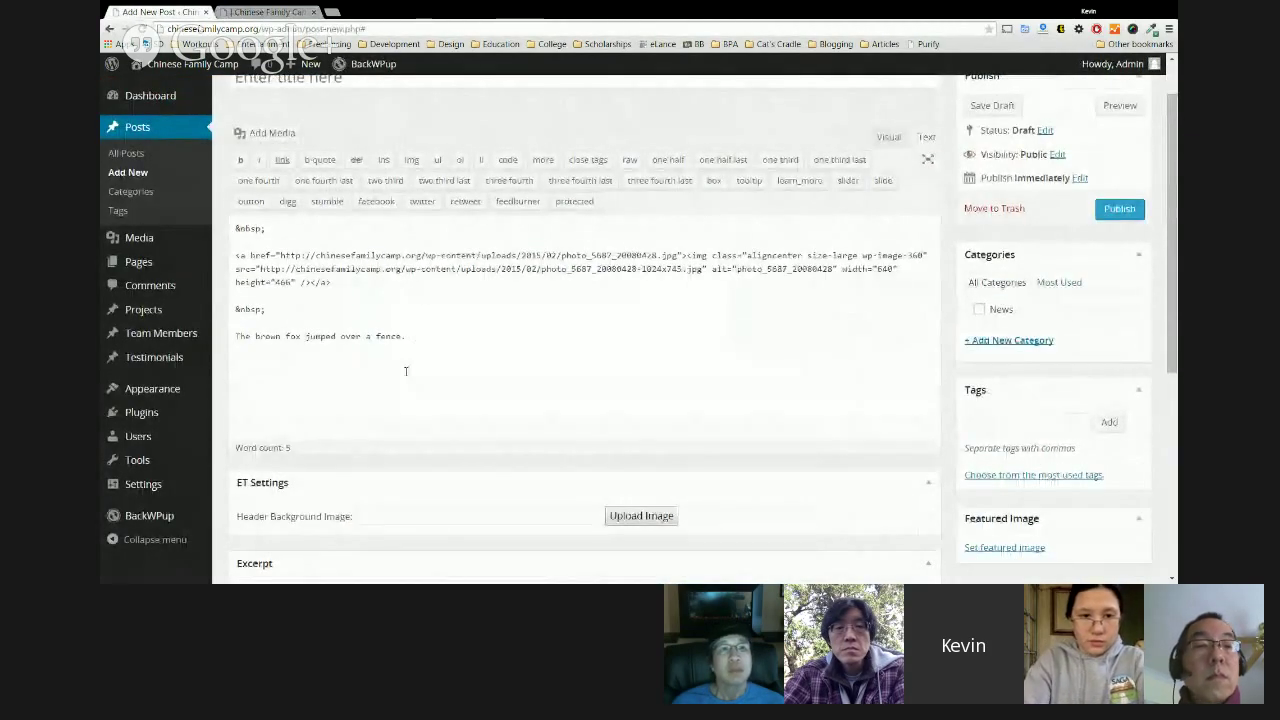
pyautogui.moveTo(312, 291); pyautogui.dragTo(266, 310)
pyautogui.press('BackSpace')
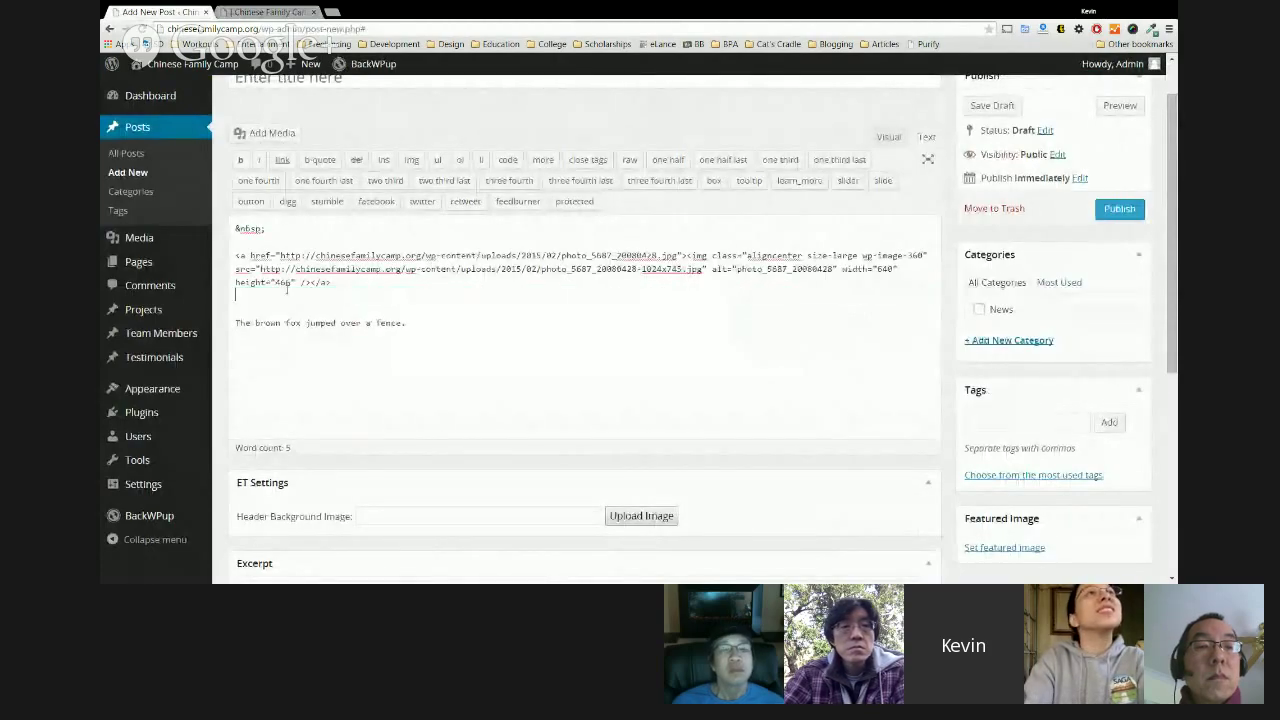
pyautogui.moveTo(238, 252); pyautogui.dragTo(236, 226)
pyautogui.press('BackSpace')
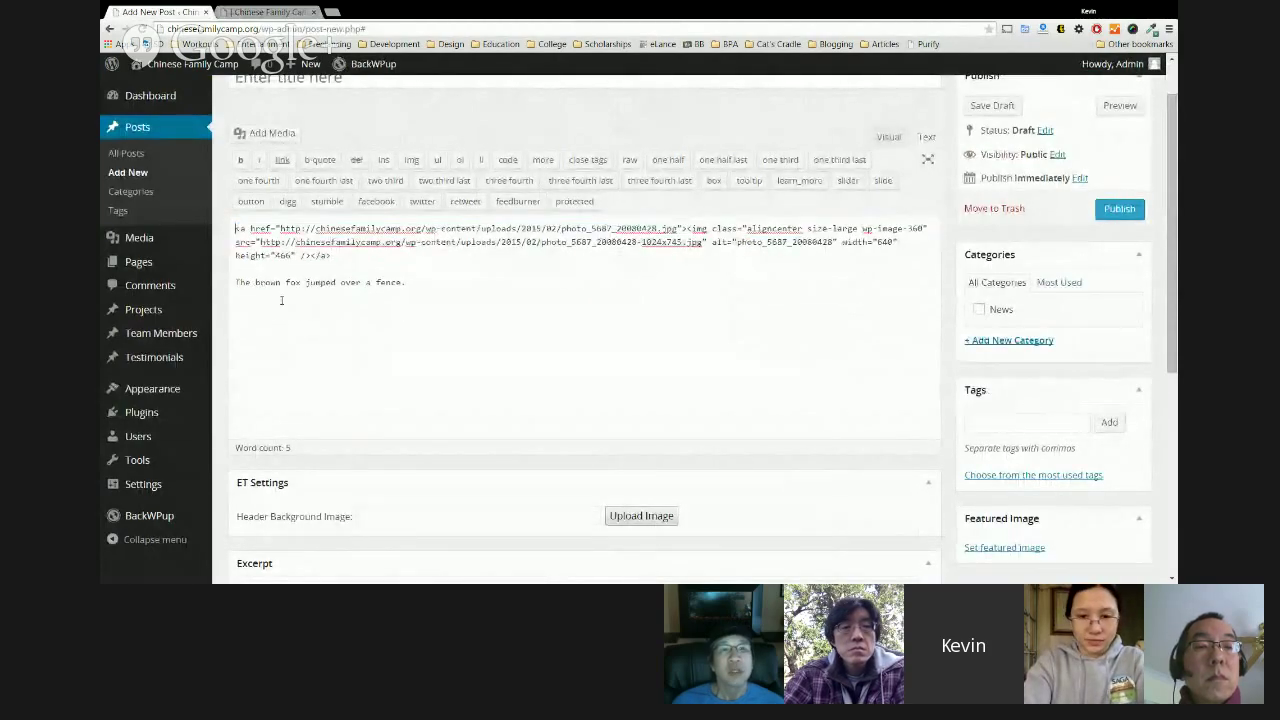
pyautogui.scroll(1, 268, 299)
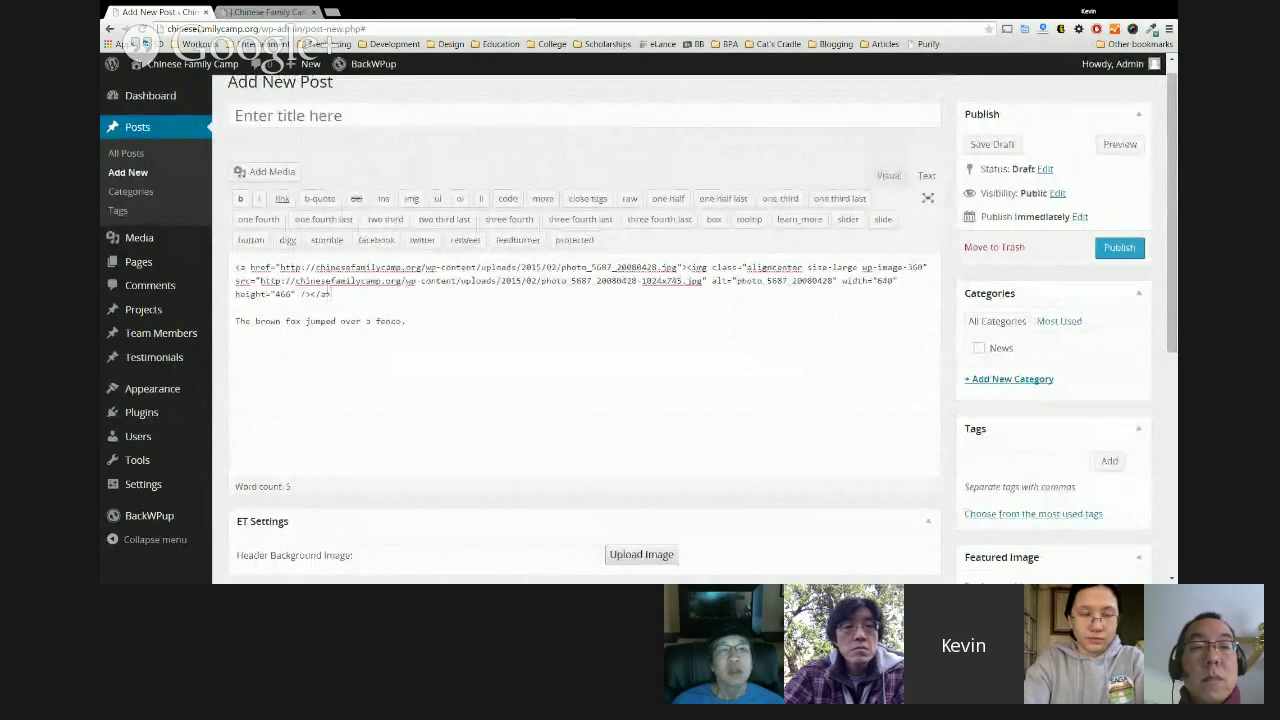
# Copy the caption into the title so it reads 'The brown fox jumped over a fence.'.
pyautogui.moveTo(236, 281); pyautogui.dragTo(434, 293)
pyautogui.click(434, 293)
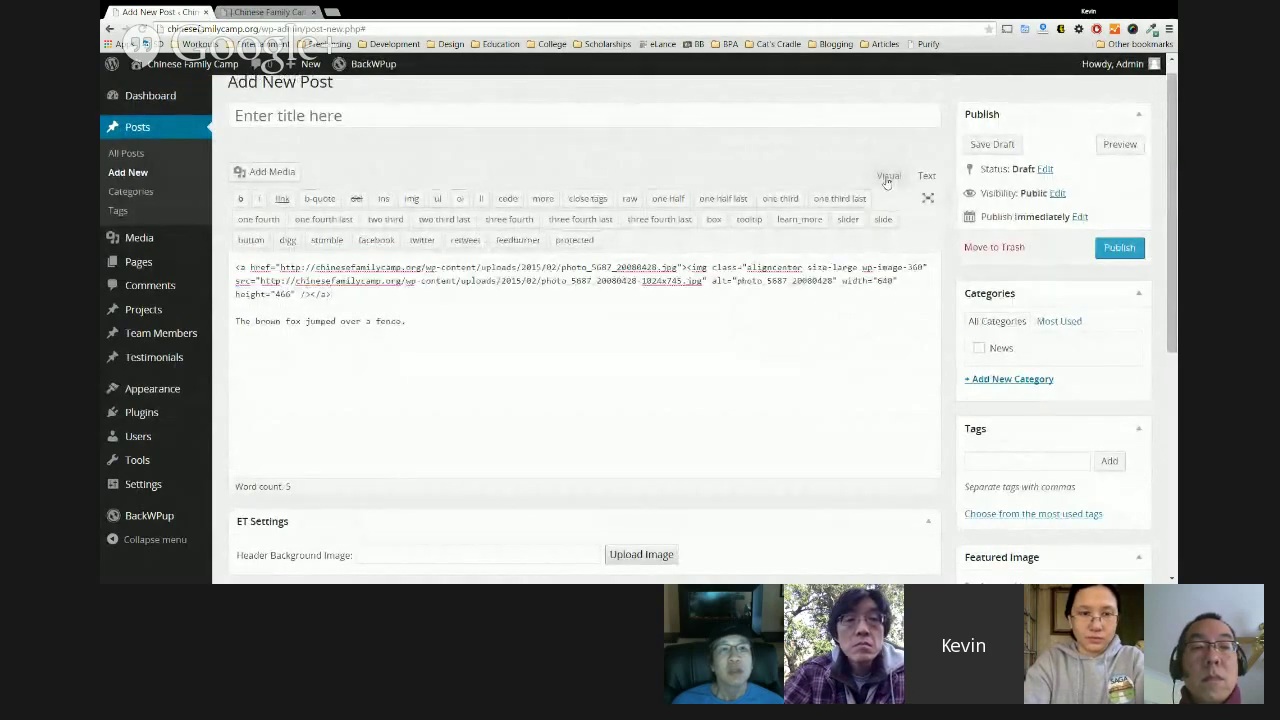
pyautogui.moveTo(406, 321); pyautogui.dragTo(241, 311)
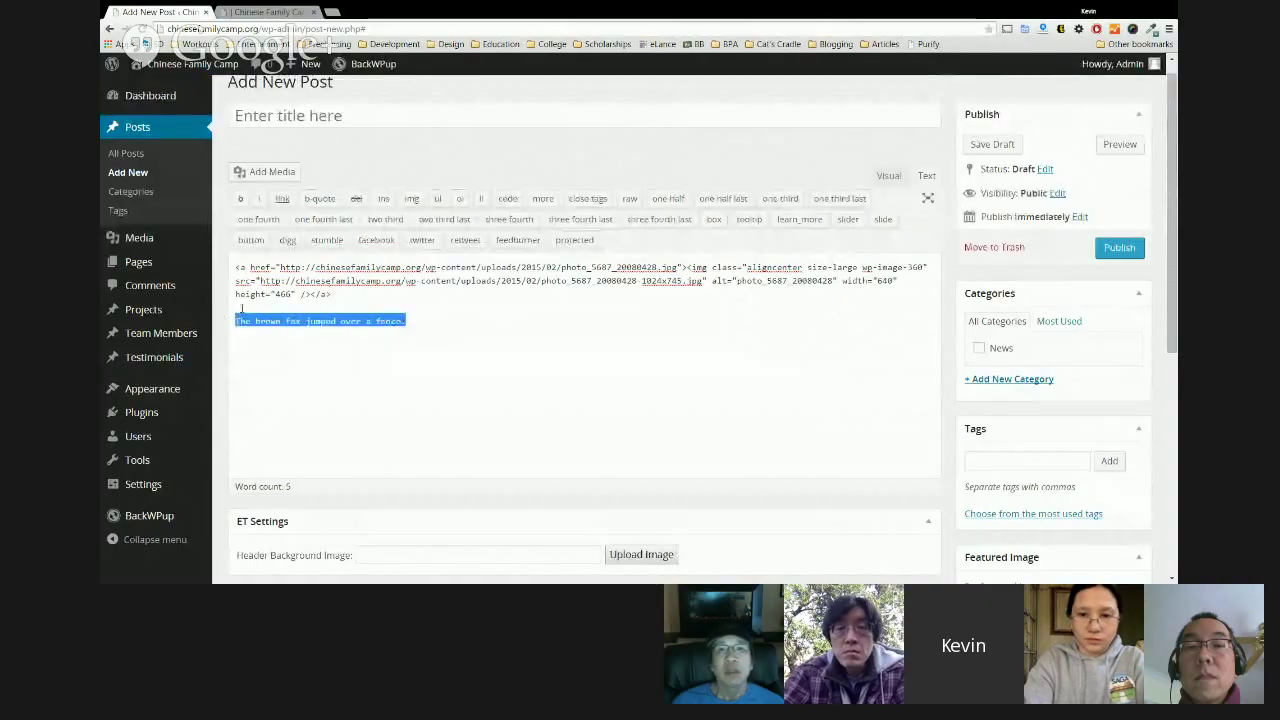
pyautogui.hotkey('ctrl', 'c')
pyautogui.click(300, 116)
pyautogui.hotkey('ctrl', 'v')
# Publish the brown fox post from the Visual editor and open its live page.
pyautogui.click(886, 176)
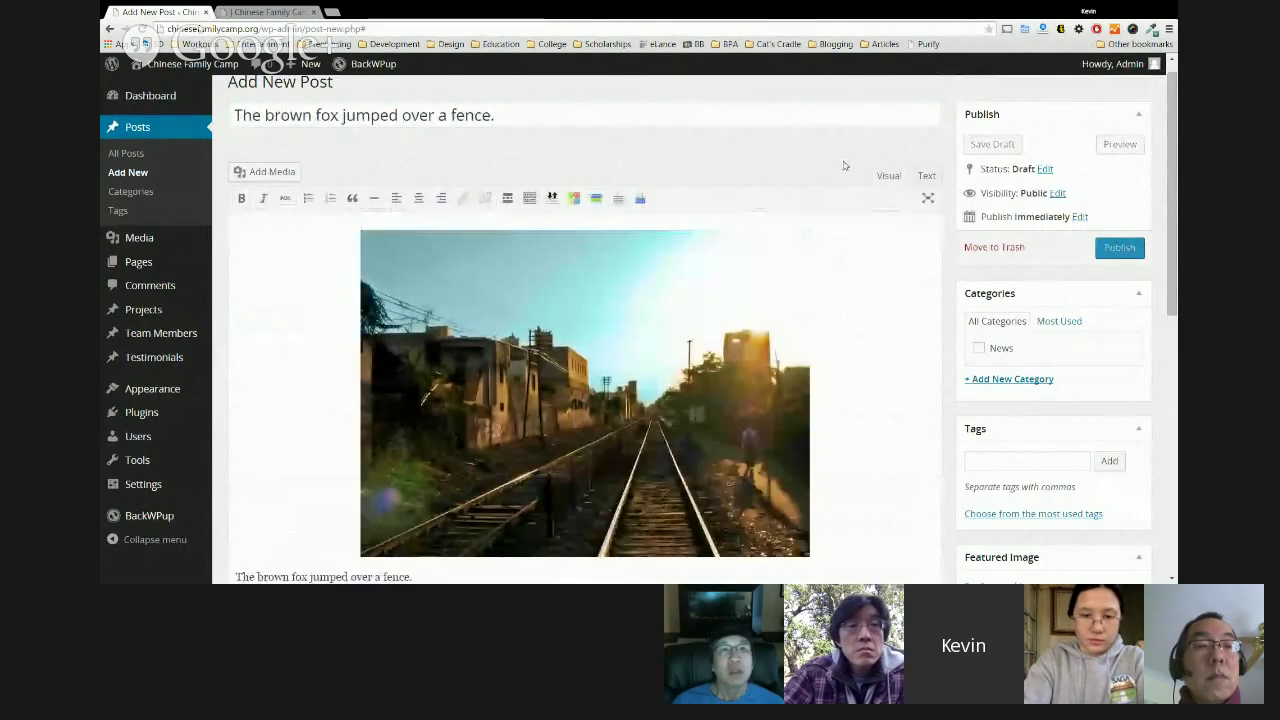
pyautogui.click(1119, 250)
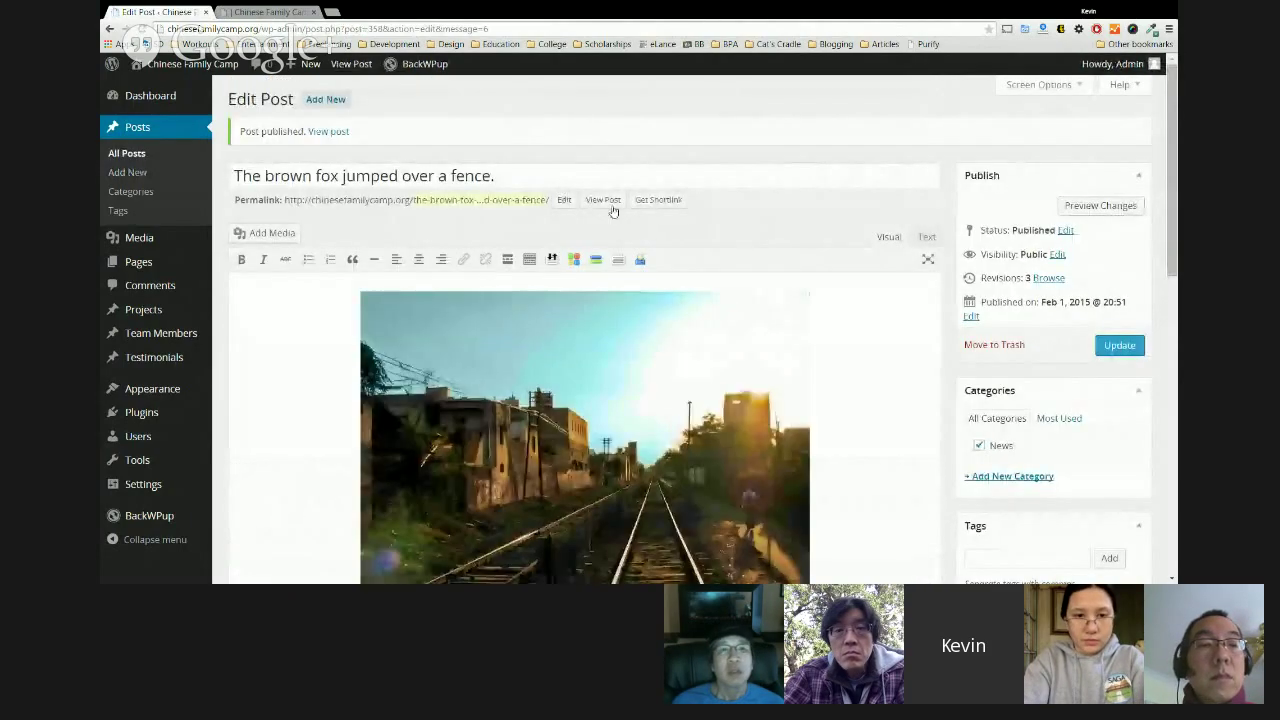
pyautogui.click(603, 199)
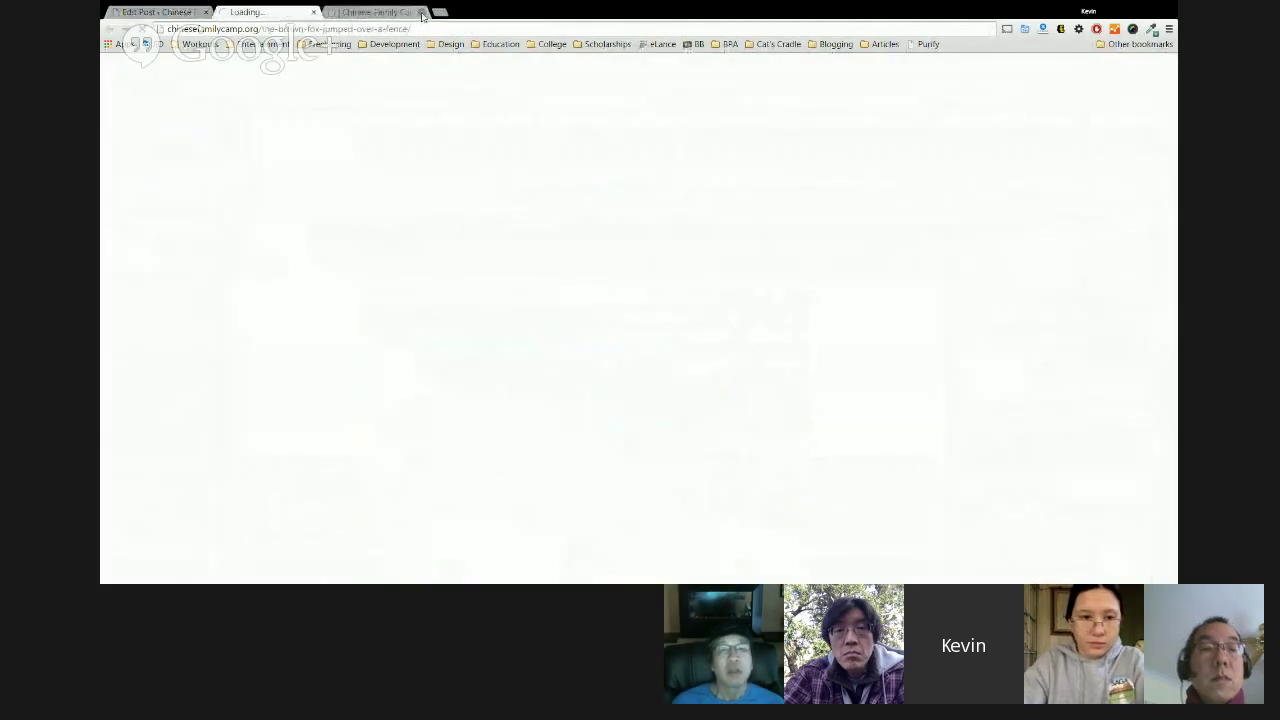
# Close the old site tab and scroll the live post down to the photo and caption.
pyautogui.click(421, 12)
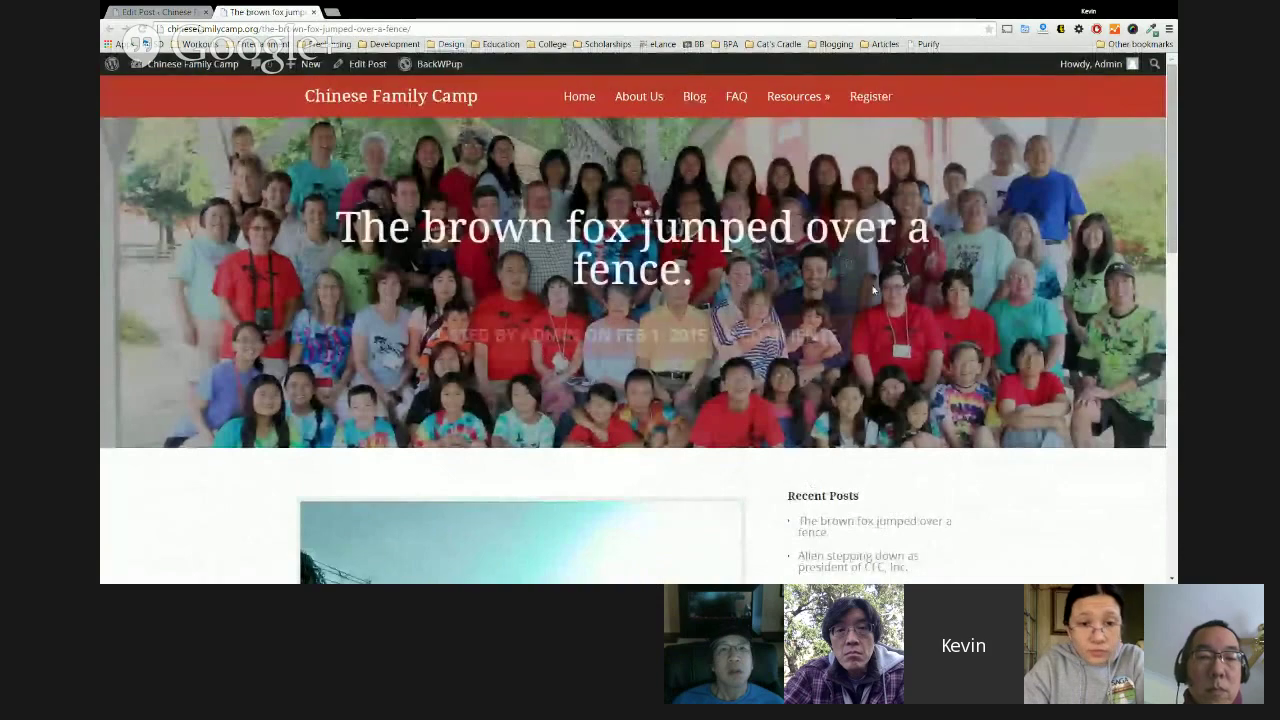
pyautogui.moveTo(693, 272); pyautogui.dragTo(348, 222)
pyautogui.scroll(-2, 763, 460)
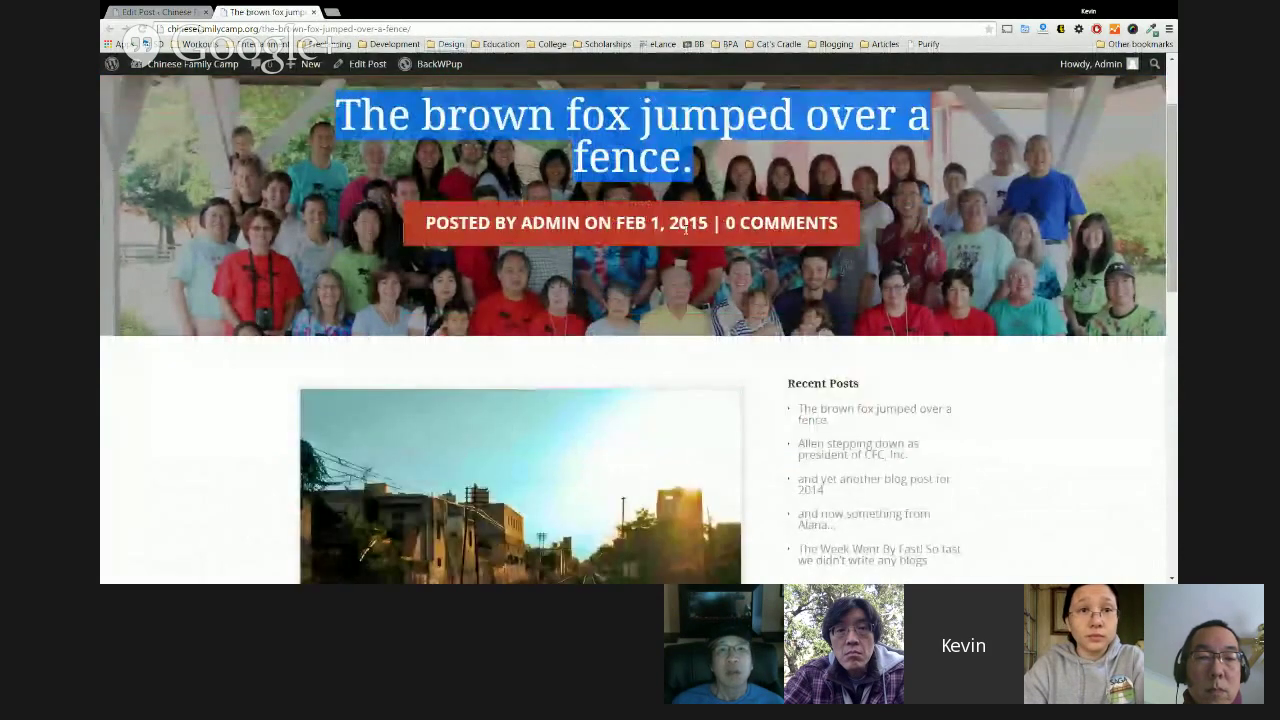
pyautogui.moveTo(708, 223); pyautogui.dragTo(638, 224)
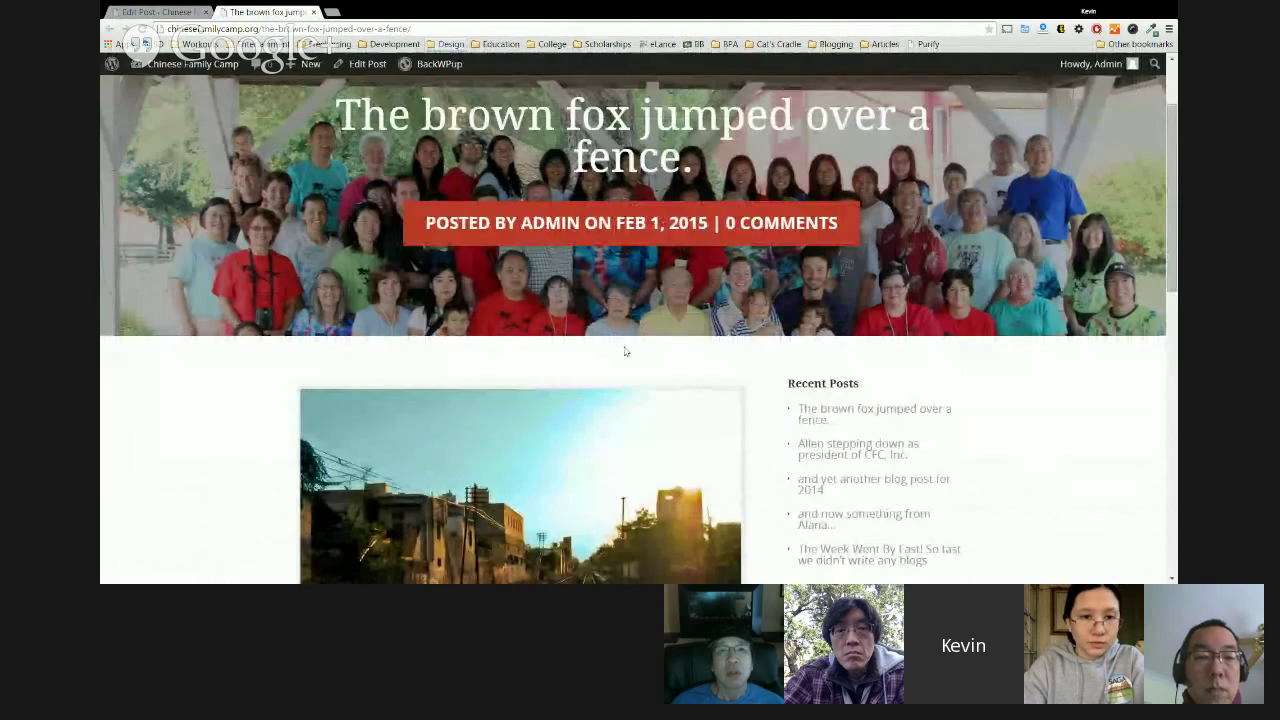
pyautogui.scroll(-3, 625, 351)
pyautogui.moveTo(502, 470); pyautogui.dragTo(306, 463)
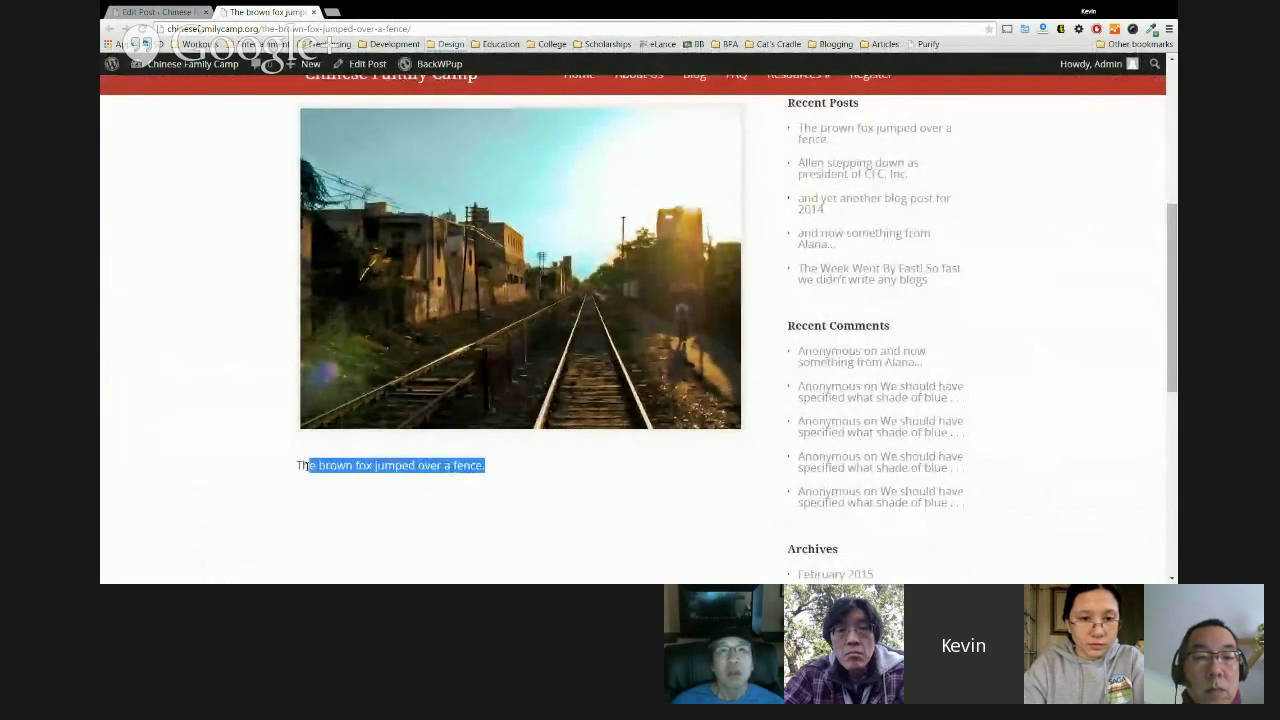
pyautogui.scroll(-2, 509, 457)
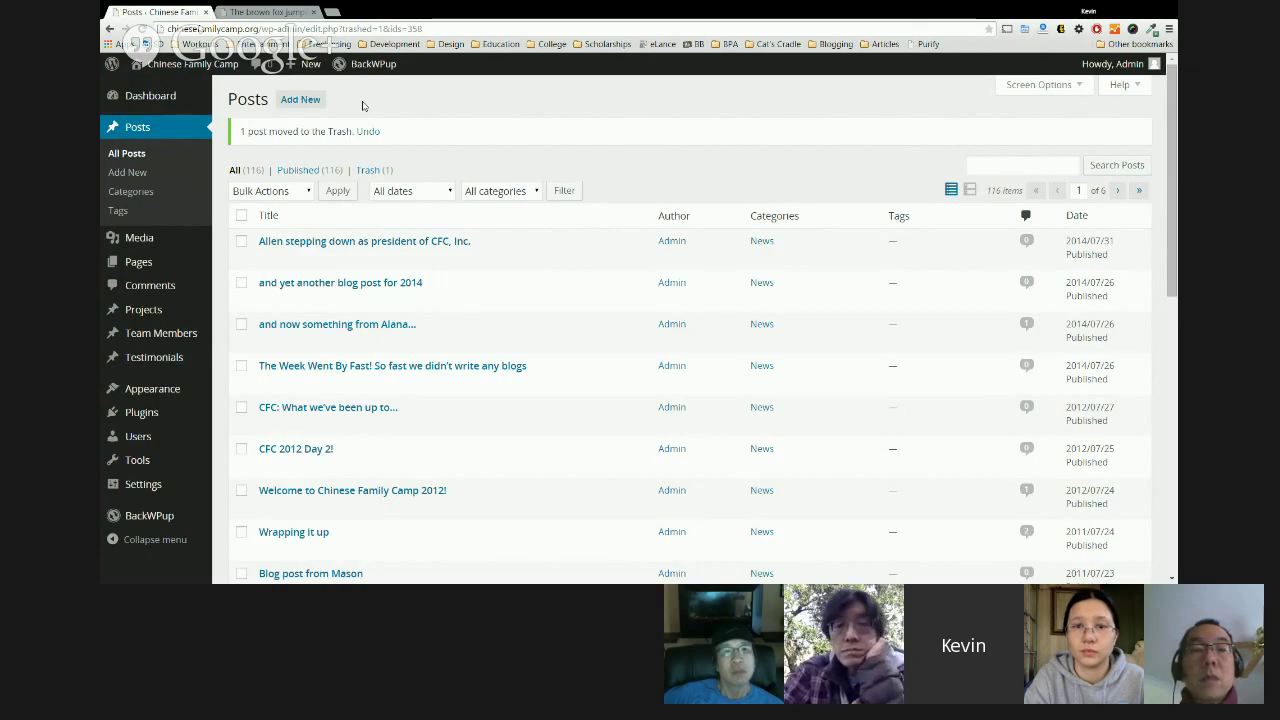
# Open the Pages list showing the site's 16 published pages.
pyautogui.click(166, 264)
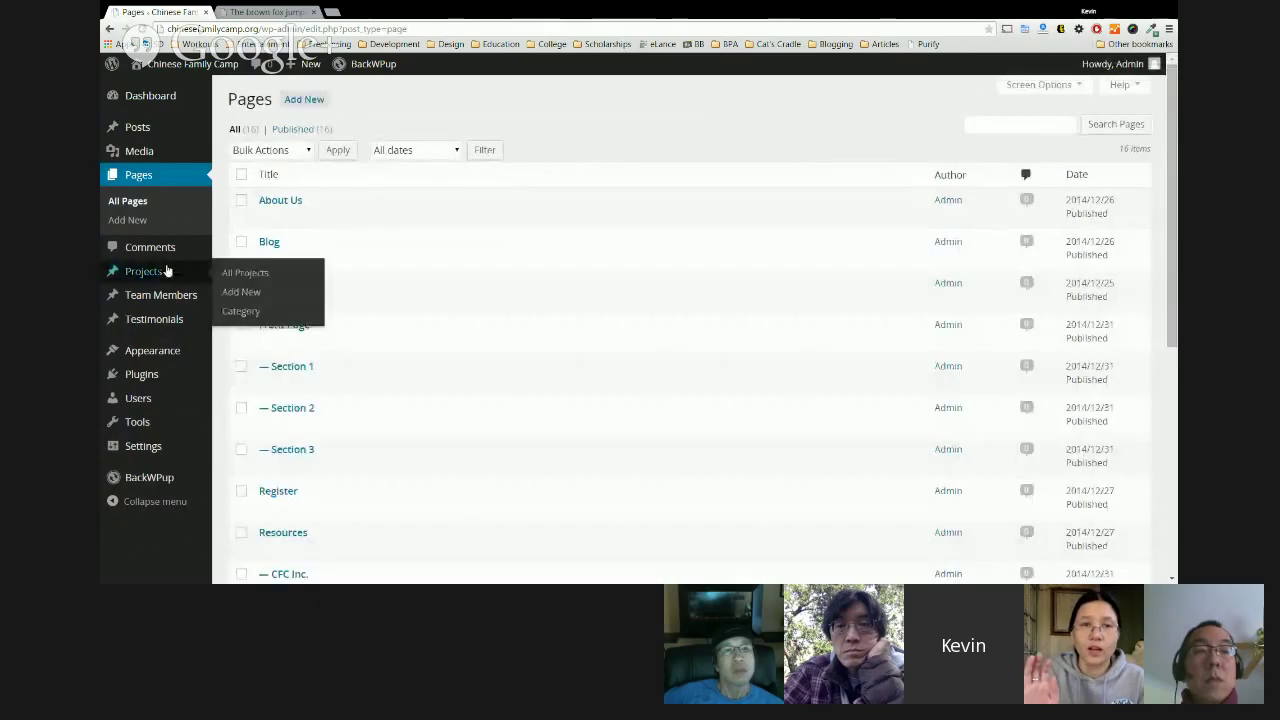